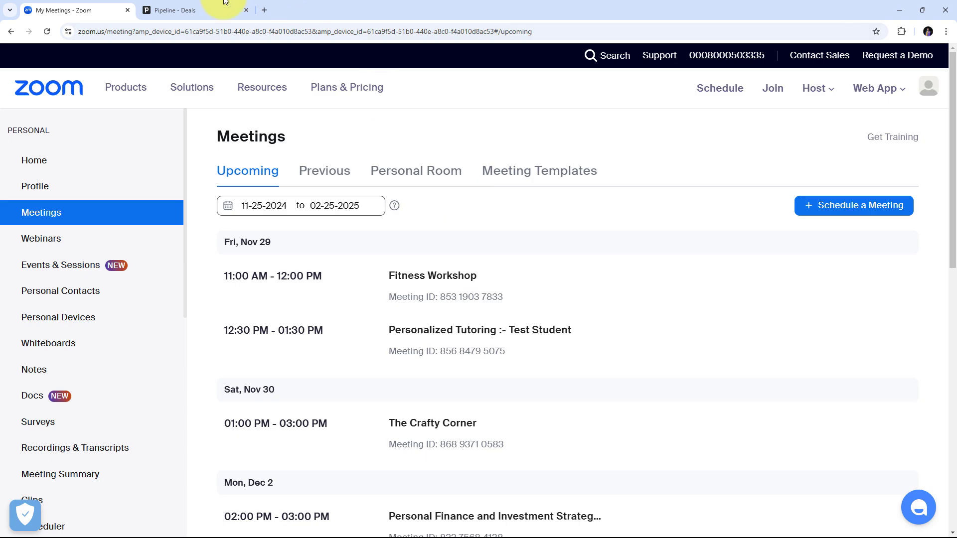
# - Compare the upcoming meetings page in Zoom with the deals pipeline in Pipedrive
pyautogui.click(219, 10)
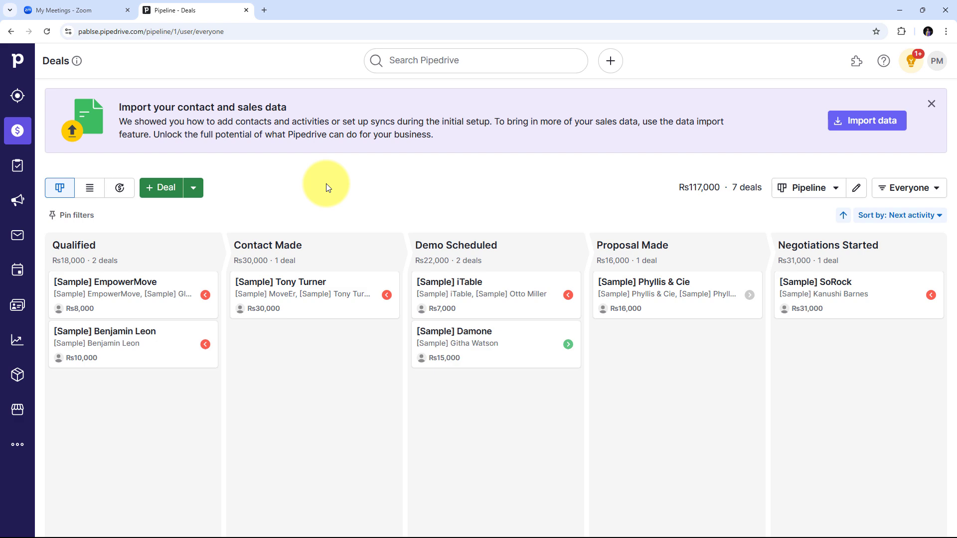
pyautogui.click(106, 10)
pyautogui.click(191, 10)
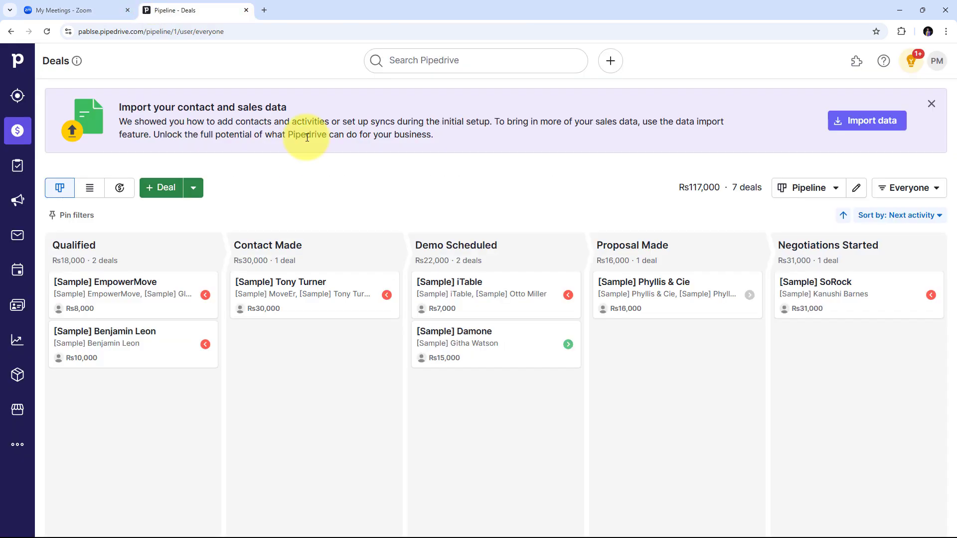
pyautogui.hotkey('ctrl', 'Tab')
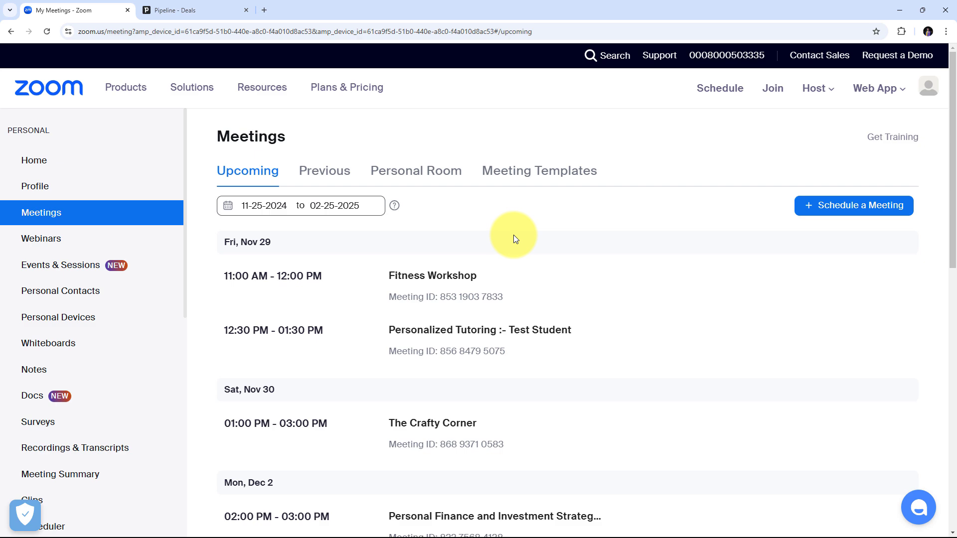
pyautogui.click(198, 7)
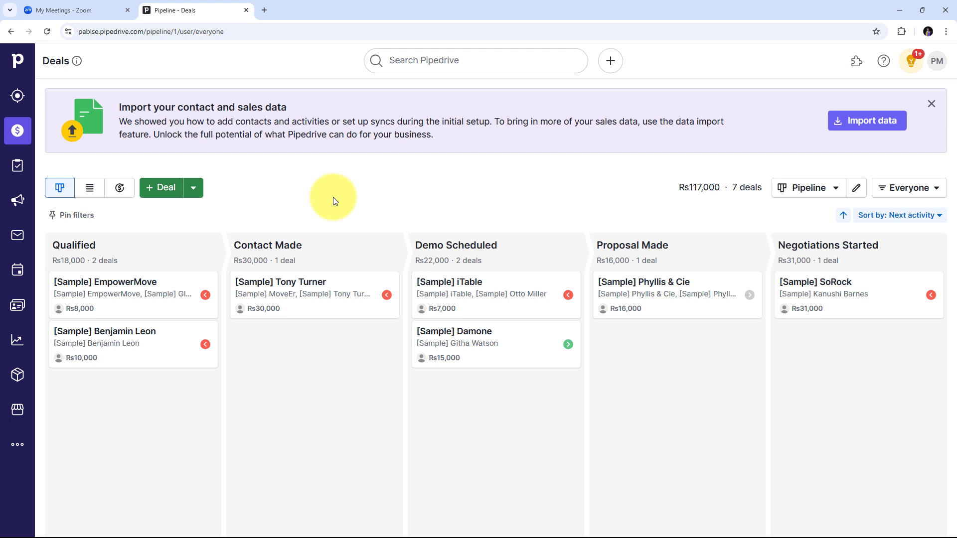
pyautogui.click(74, 10)
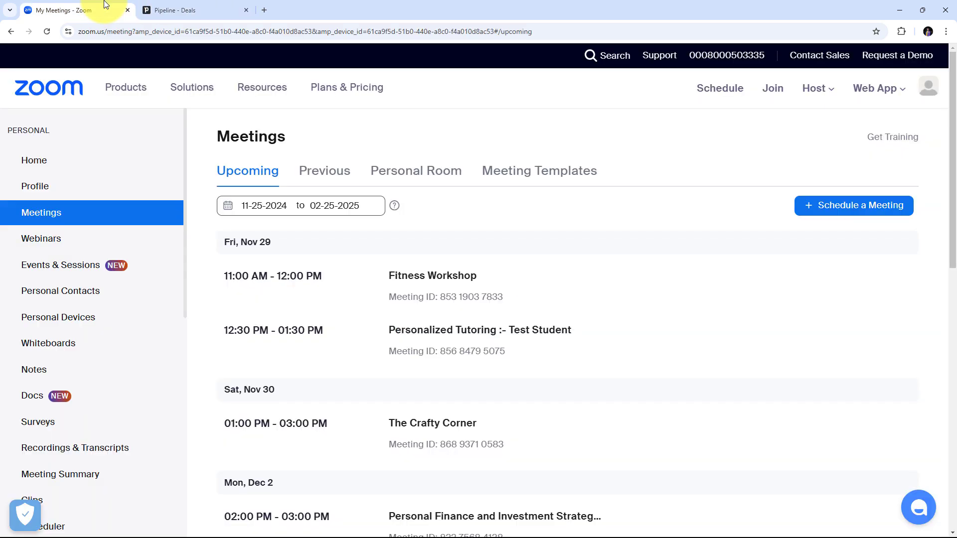
pyautogui.click(199, 7)
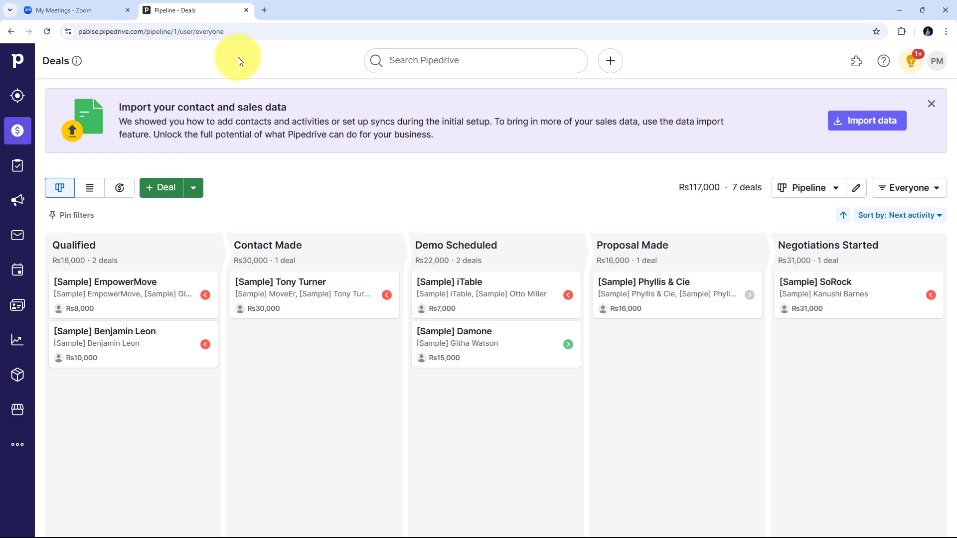
pyautogui.click(92, 7)
pyautogui.click(177, 4)
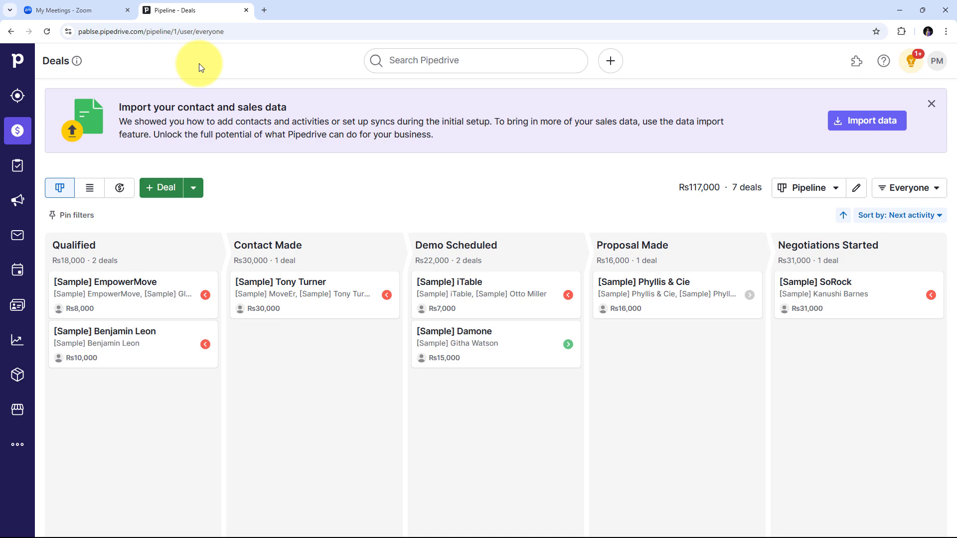
# - Open the Pabbly Connect website at pabbly.com/connect in a new browser tab
pyautogui.click(264, 11)
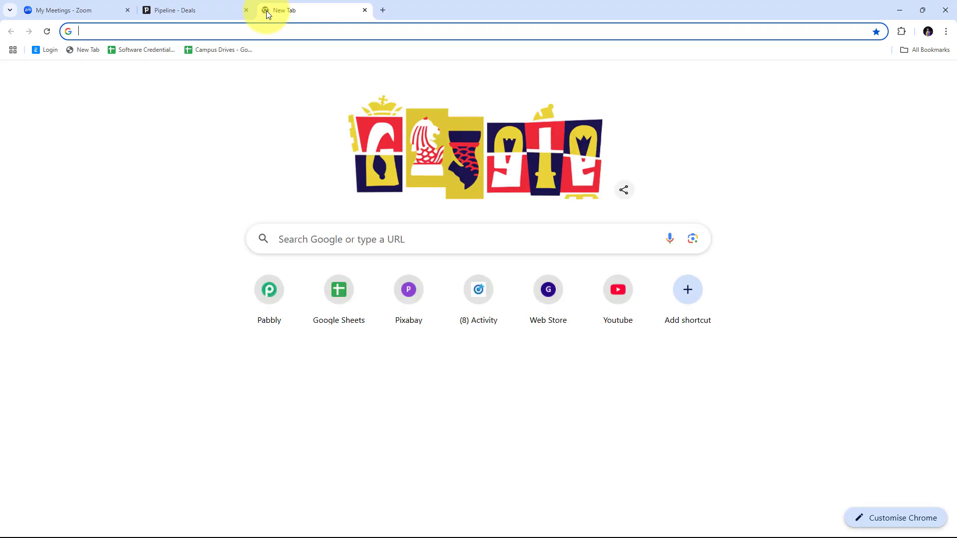
pyautogui.write('pab')
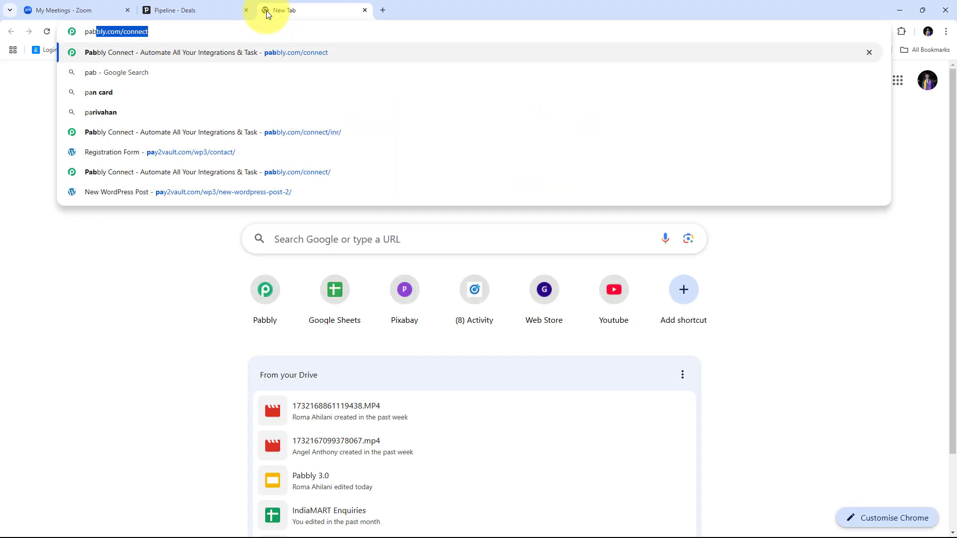
pyautogui.write('bly.c')
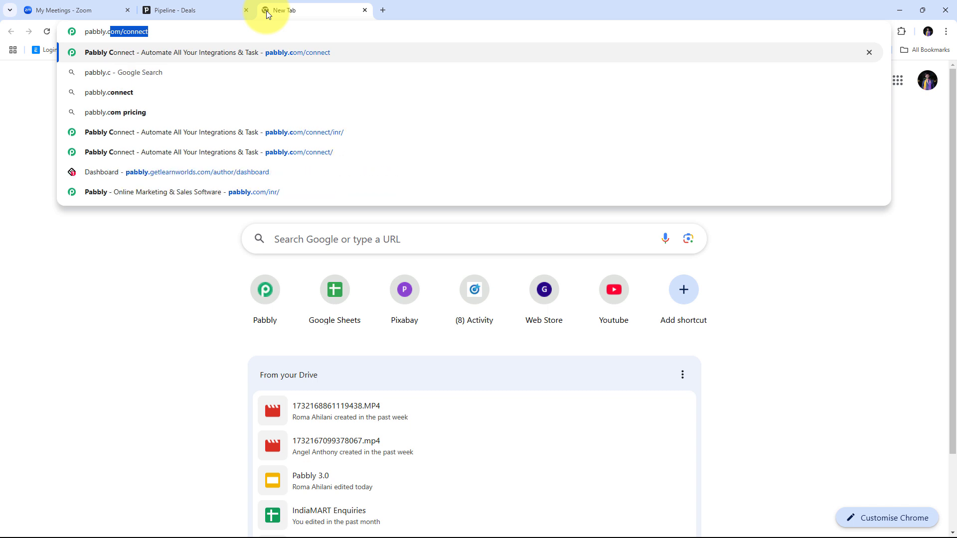
pyautogui.write('om/connec')
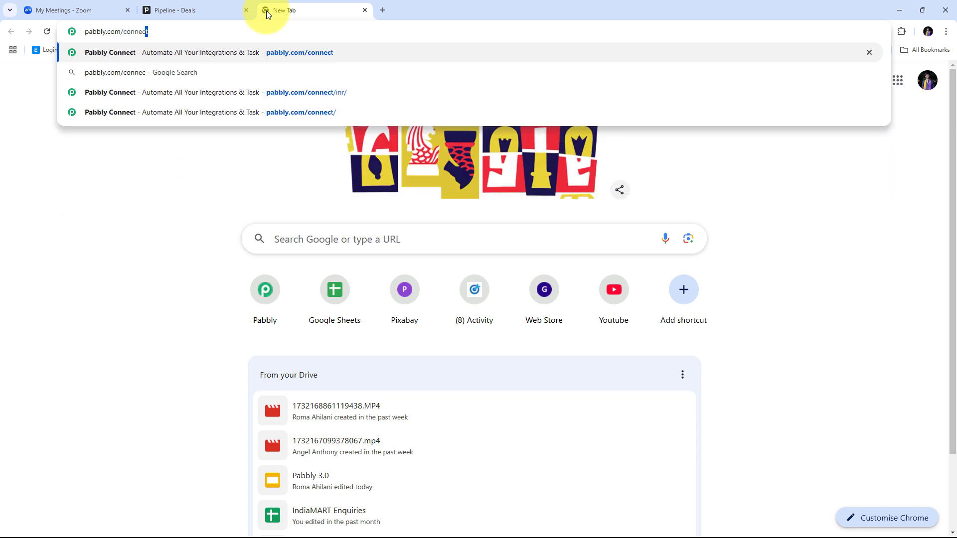
pyautogui.write('t')
pyautogui.press('Return')
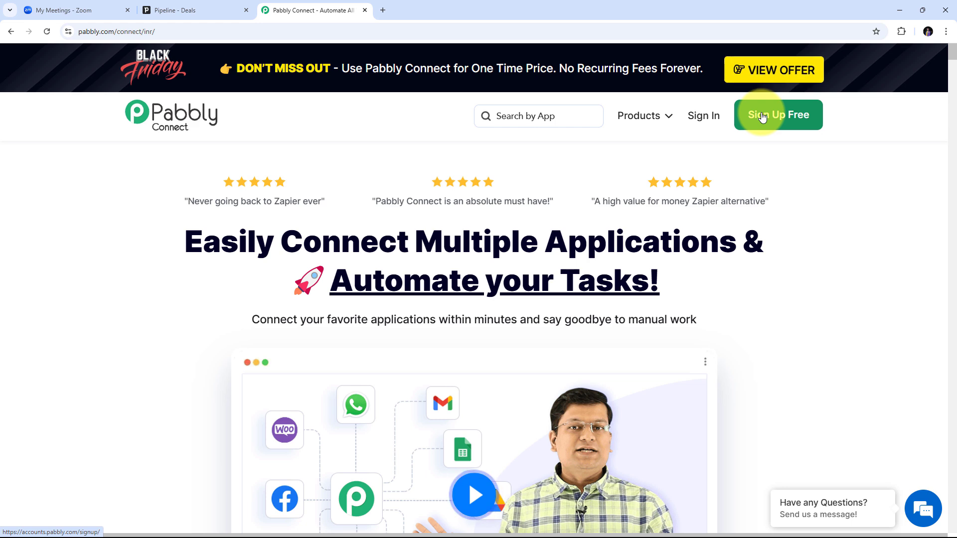
# - Sign in to the existing Pabbly account and access the Pabbly Connect app
pyautogui.click(701, 120)
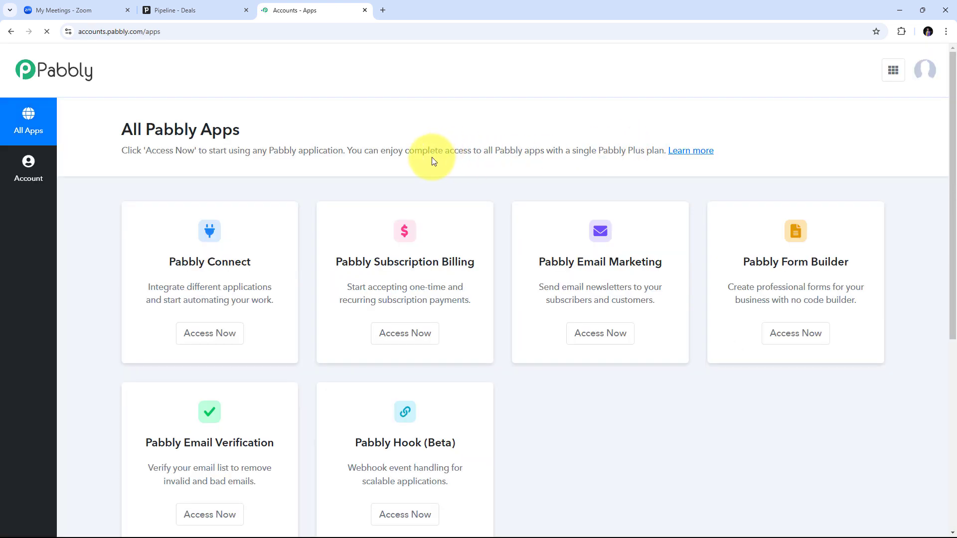
pyautogui.scroll(-2, 416, 192)
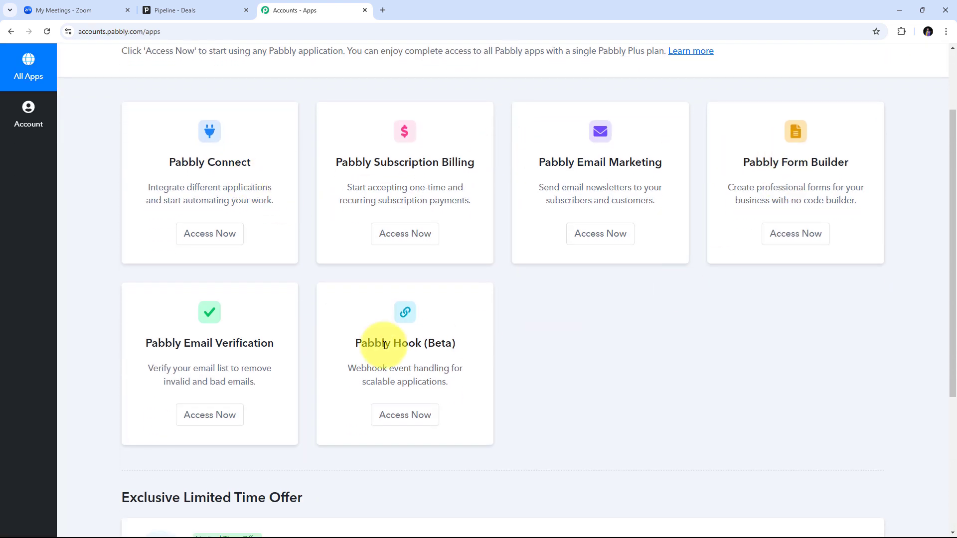
pyautogui.scroll(1, 135, 236)
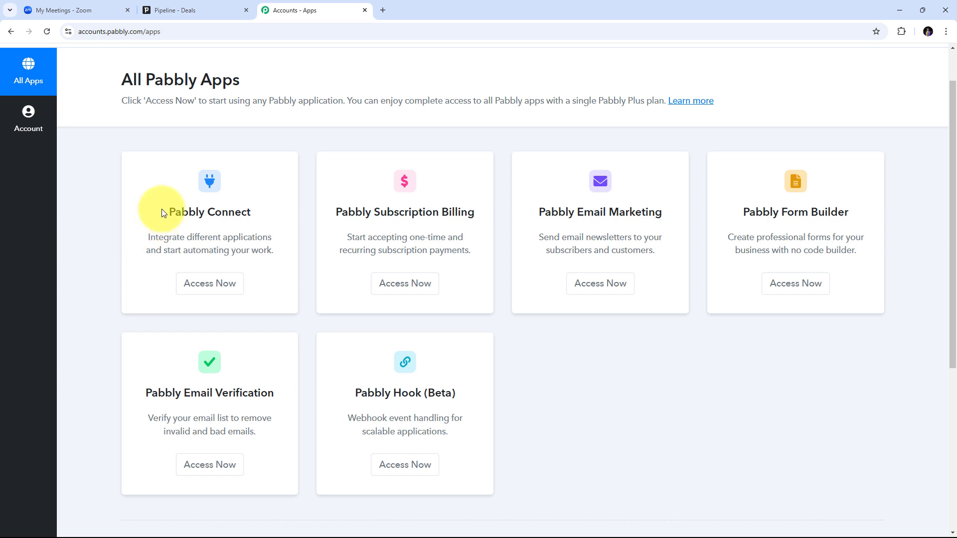
pyautogui.moveTo(165, 212); pyautogui.dragTo(256, 211)
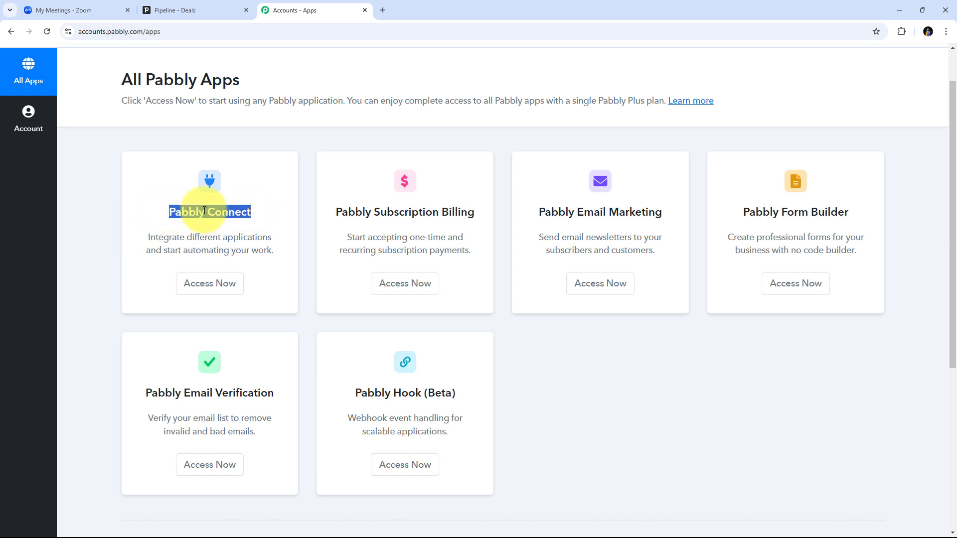
pyautogui.click(210, 288)
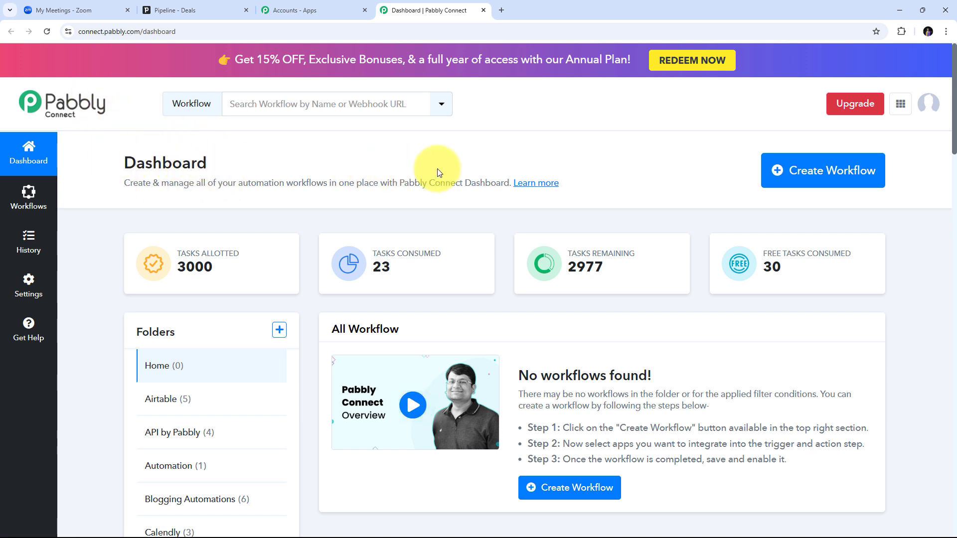
# - Create a workflow named "Create Pipedrive Person from Zoom Meeting Registrant" in the Automation folder
pyautogui.click(825, 177)
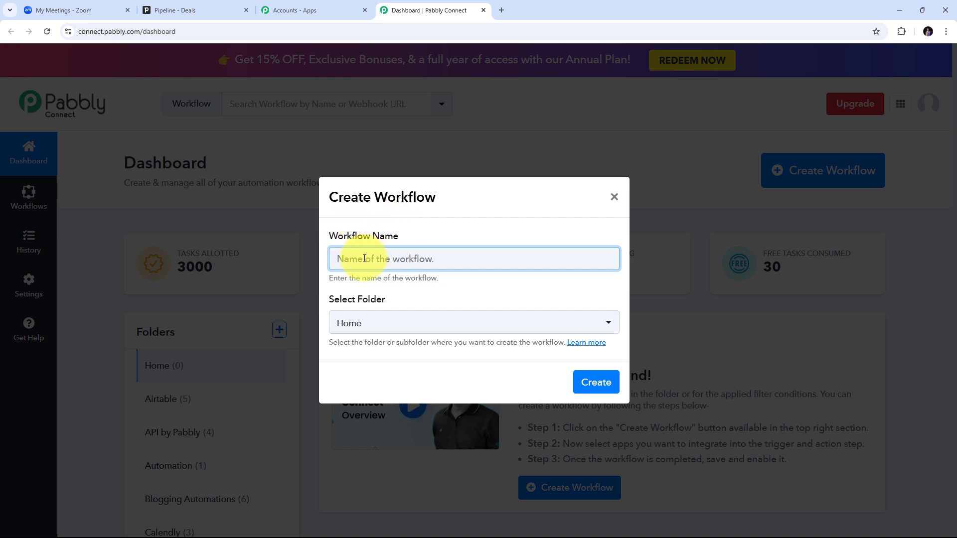
pyautogui.write('Create Pipedrive Person from Zoom Meeting Registrant')
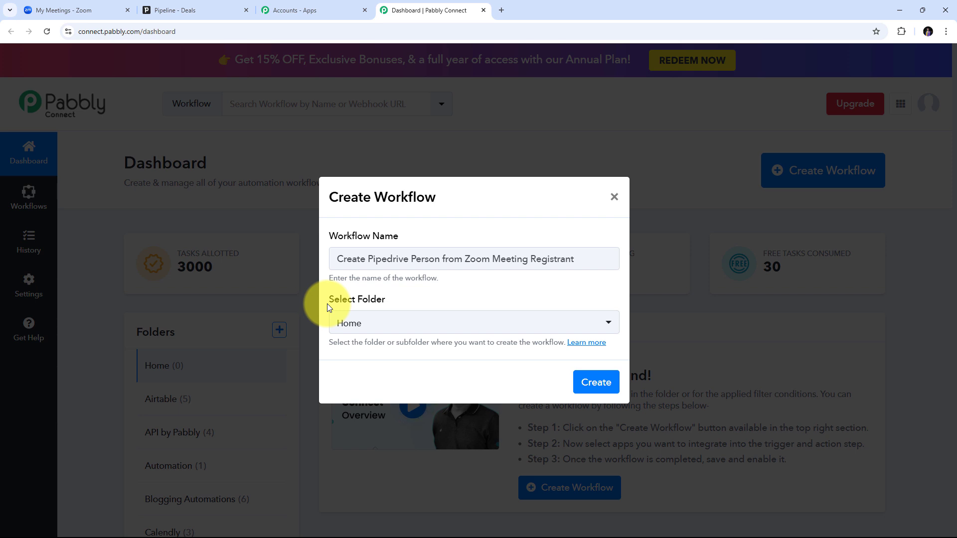
pyautogui.click(419, 323)
pyautogui.scroll(-4, 464, 207)
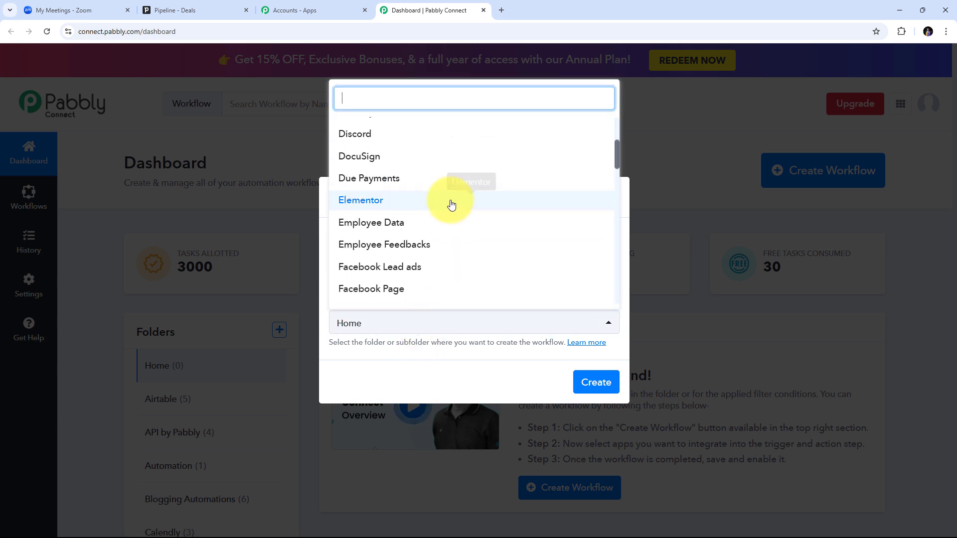
pyautogui.scroll(5, 450, 204)
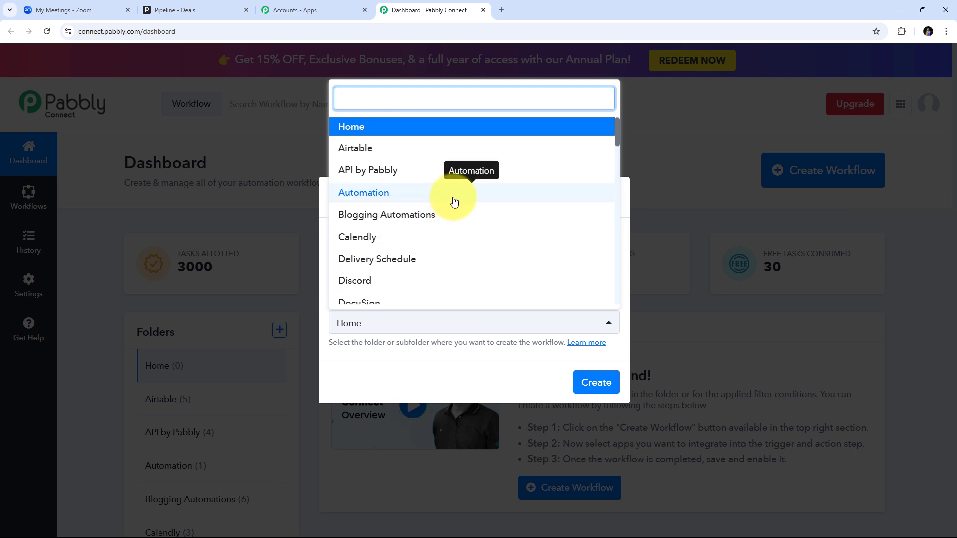
pyautogui.click(369, 201)
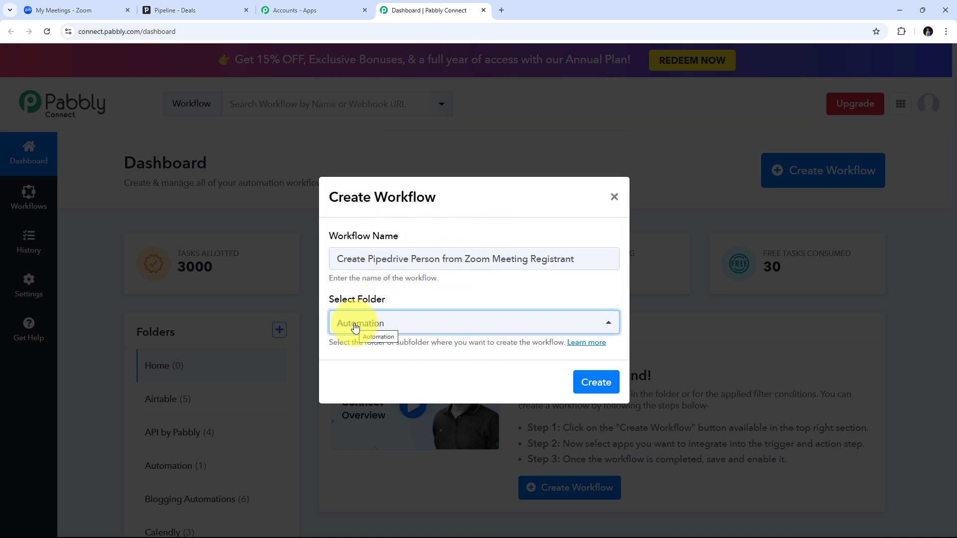
pyautogui.click(610, 389)
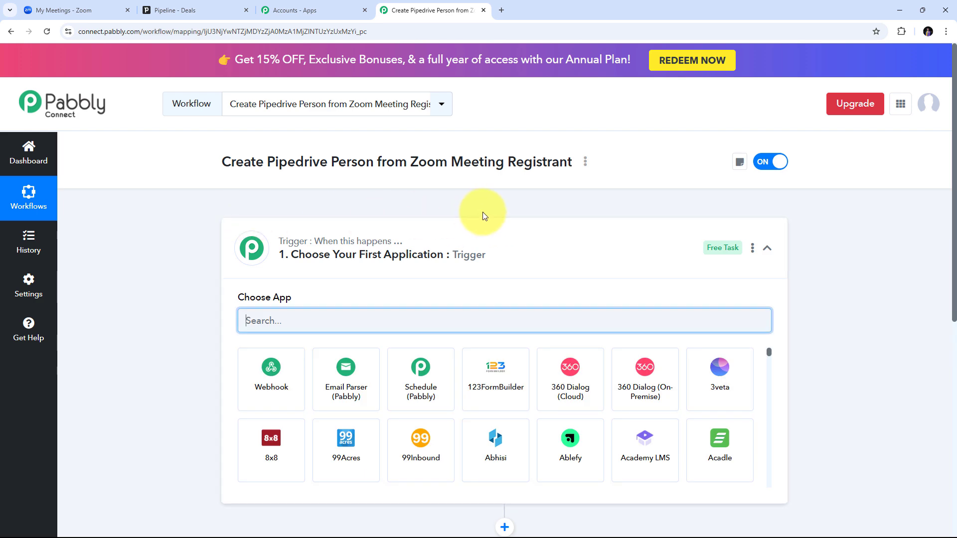
# - Examine the new workflow's trigger and action sections and their explanations
pyautogui.scroll(-2, 486, 213)
pyautogui.scroll(-1, 289, 299)
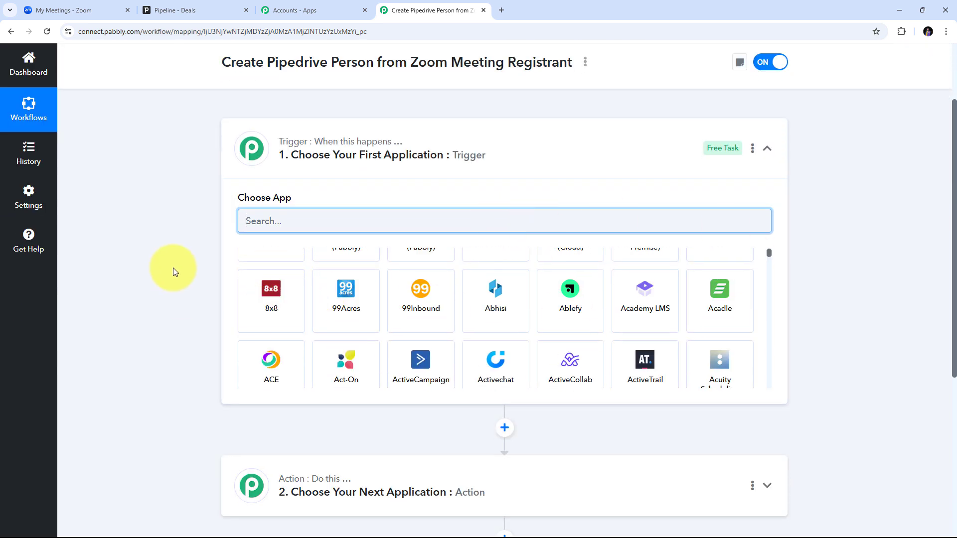
pyautogui.scroll(2, 173, 268)
pyautogui.scroll(-1, 293, 205)
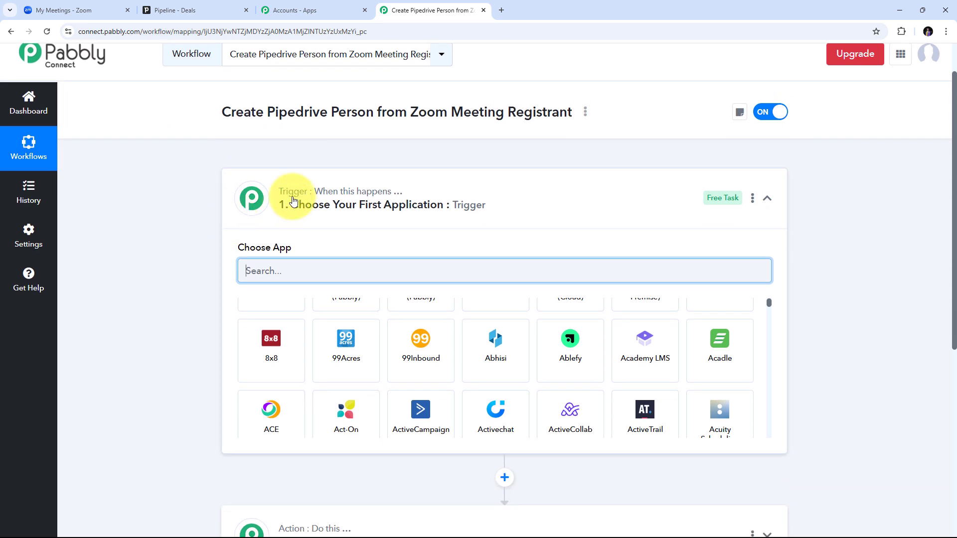
pyautogui.scroll(-2, 214, 417)
pyautogui.scroll(2, 139, 231)
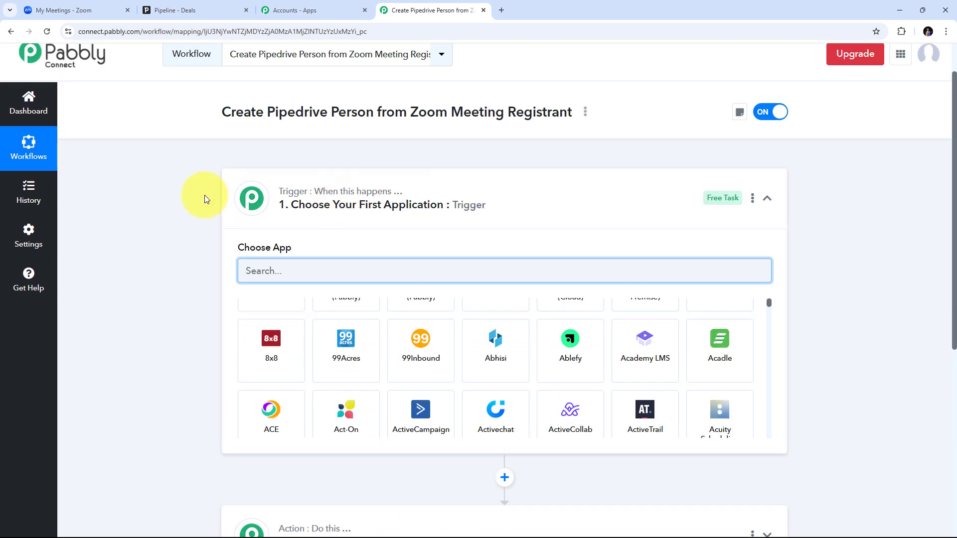
pyautogui.scroll(-2, 156, 288)
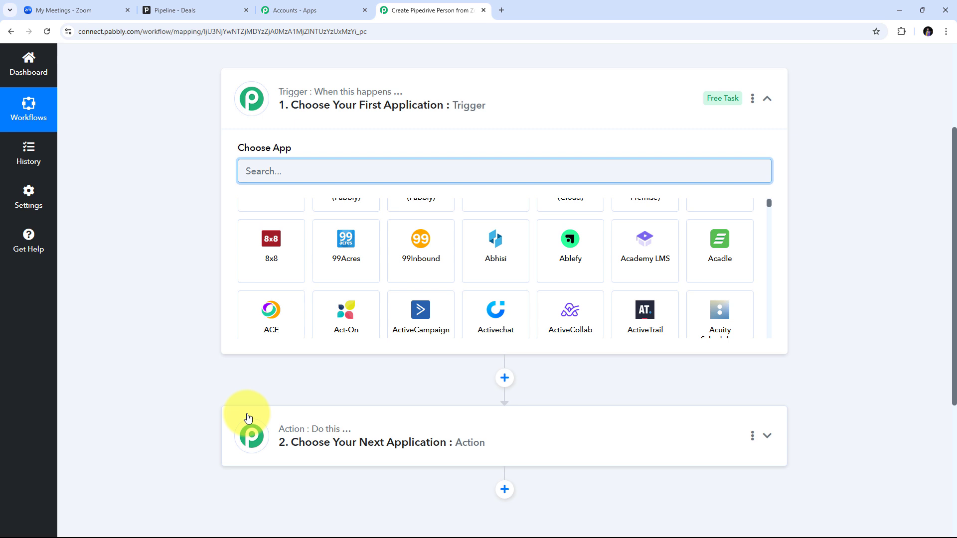
pyautogui.scroll(1, 329, 241)
pyautogui.moveTo(298, 97)
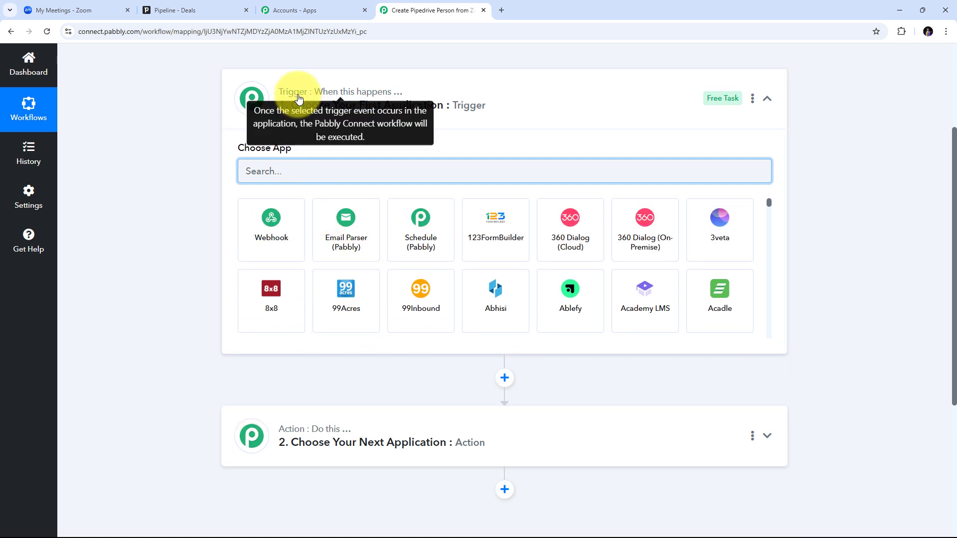
pyautogui.moveTo(295, 415)
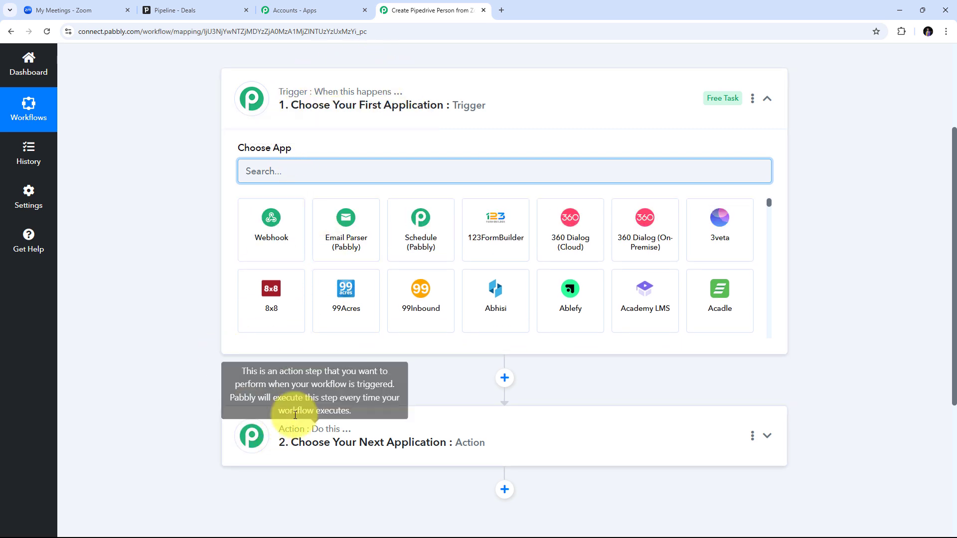
pyautogui.scroll(2, 198, 217)
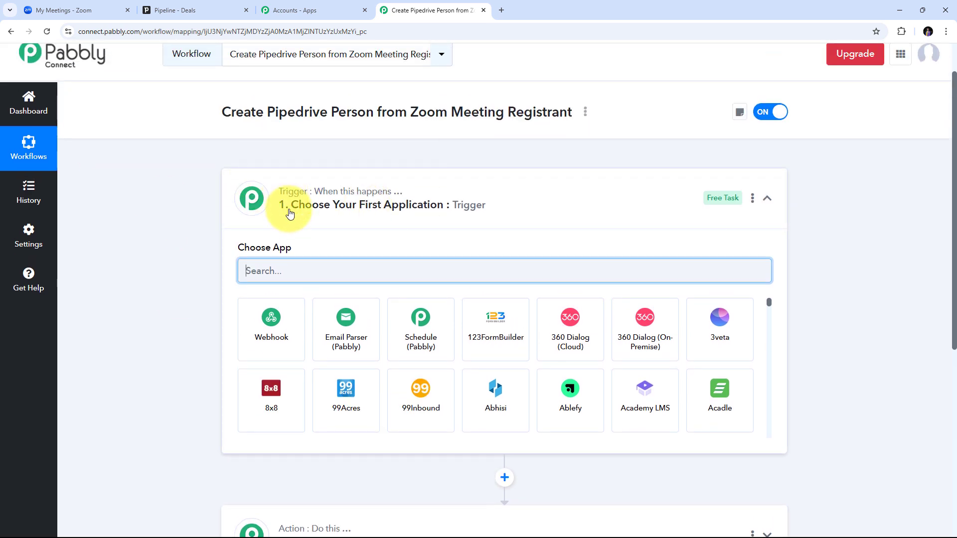
pyautogui.scroll(-1, 185, 348)
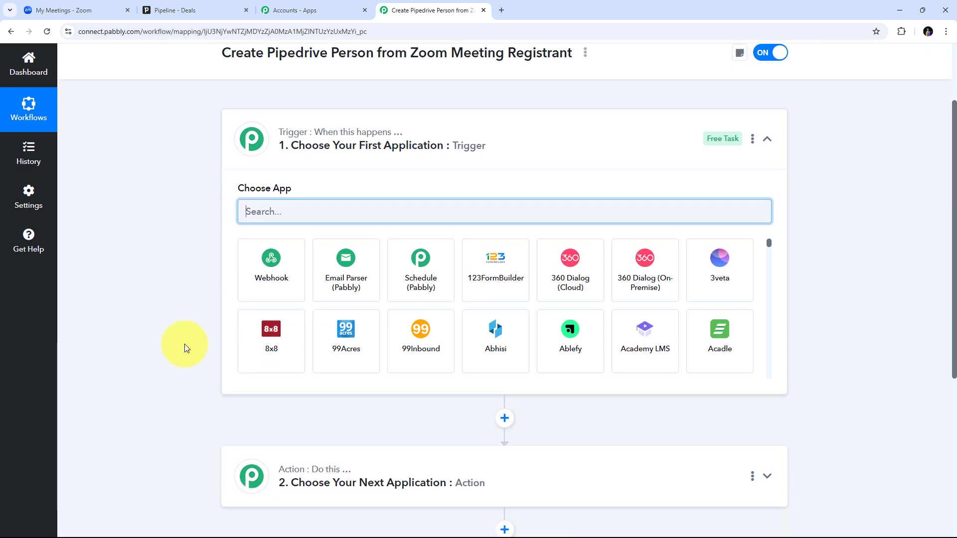
pyautogui.scroll(1, 167, 249)
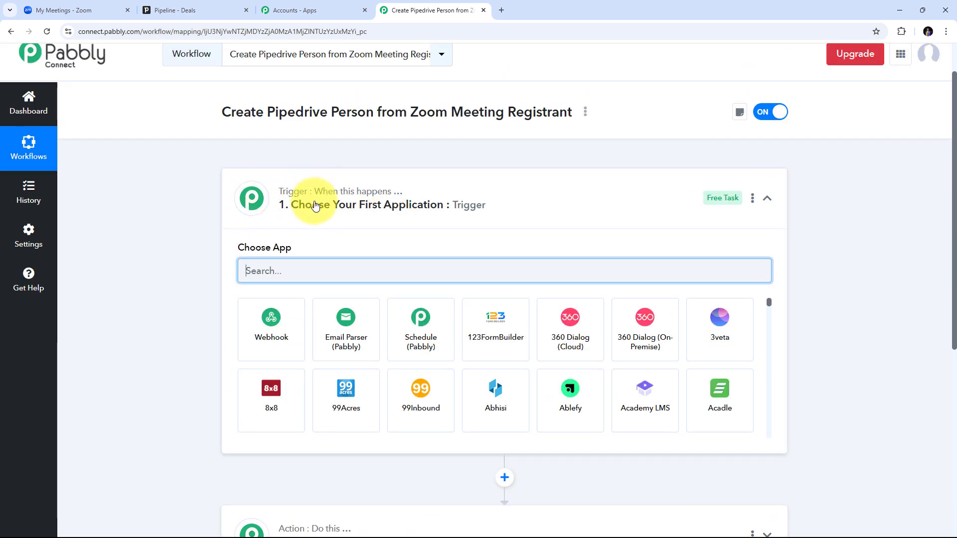
pyautogui.scroll(-2, 314, 205)
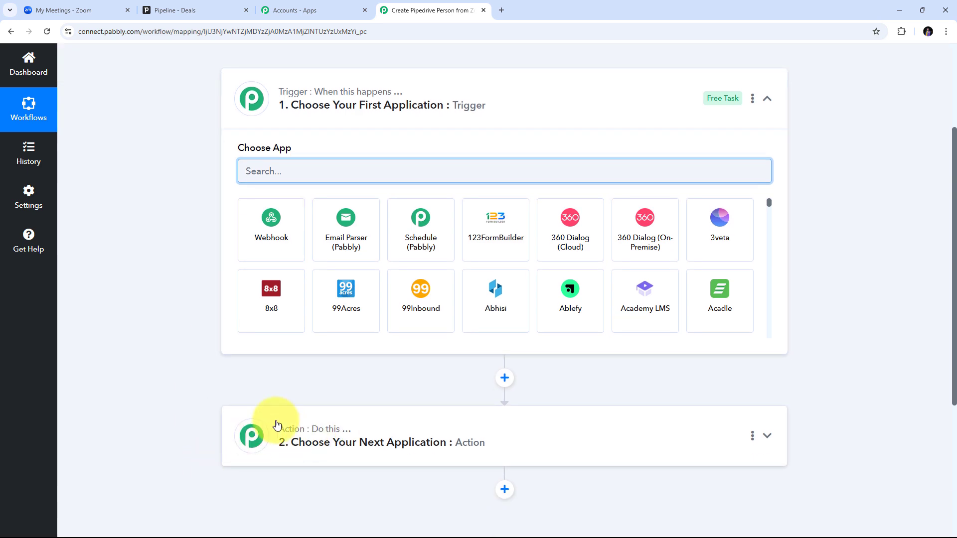
pyautogui.scroll(3, 252, 205)
pyautogui.scroll(-1, 181, 208)
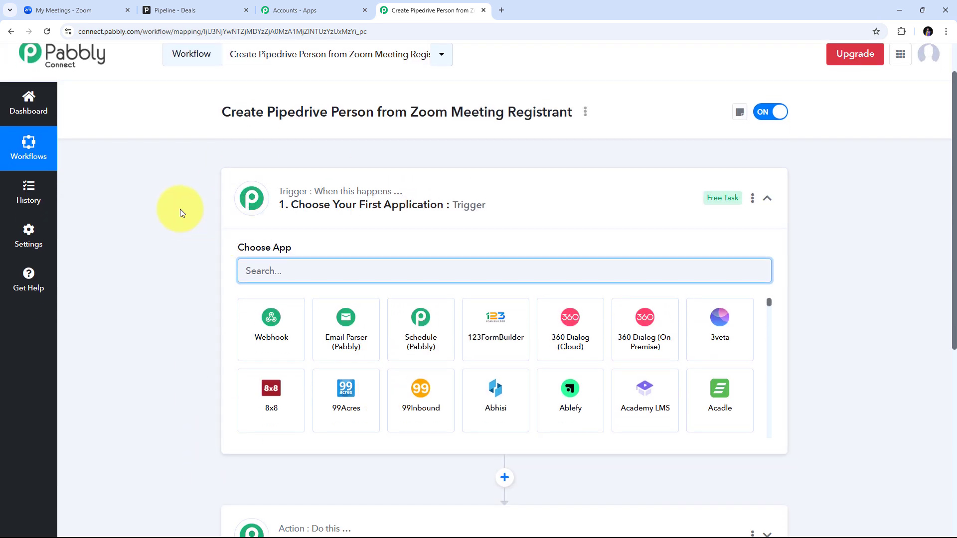
pyautogui.scroll(-1, 181, 208)
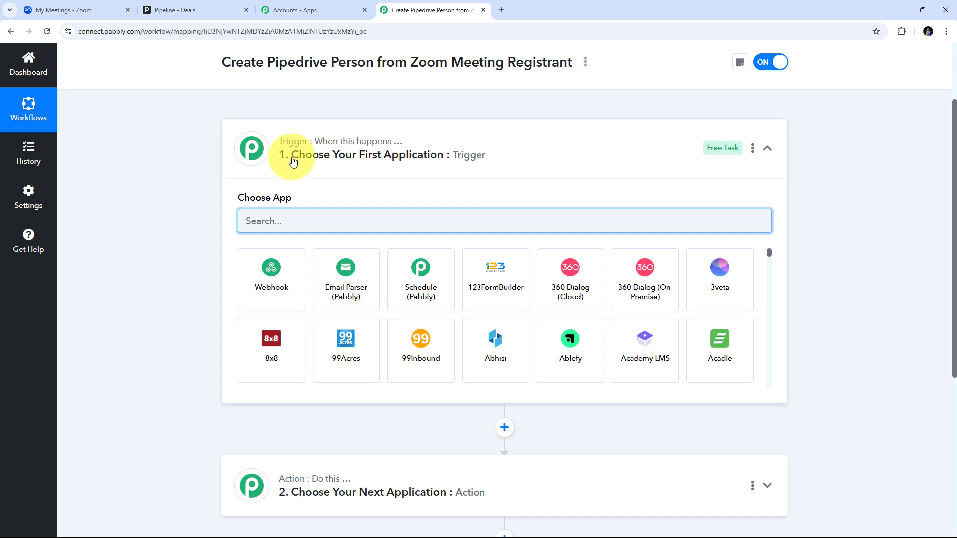
# - Set the workflow's trigger app to Zoom (Triggers) with the trigger event Configure Webhook
pyautogui.scroll(-1, 232, 201)
pyautogui.scroll(1, 184, 199)
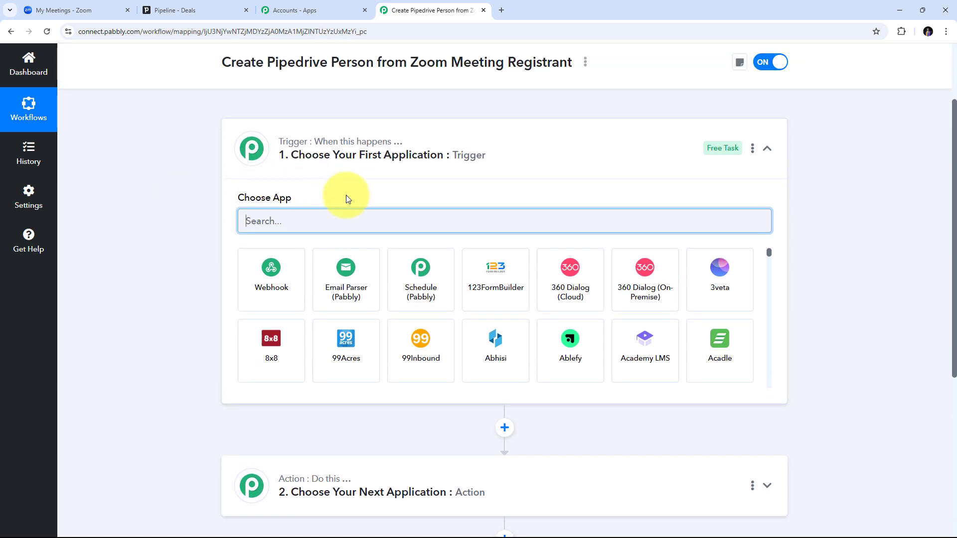
pyautogui.write('Zoo')
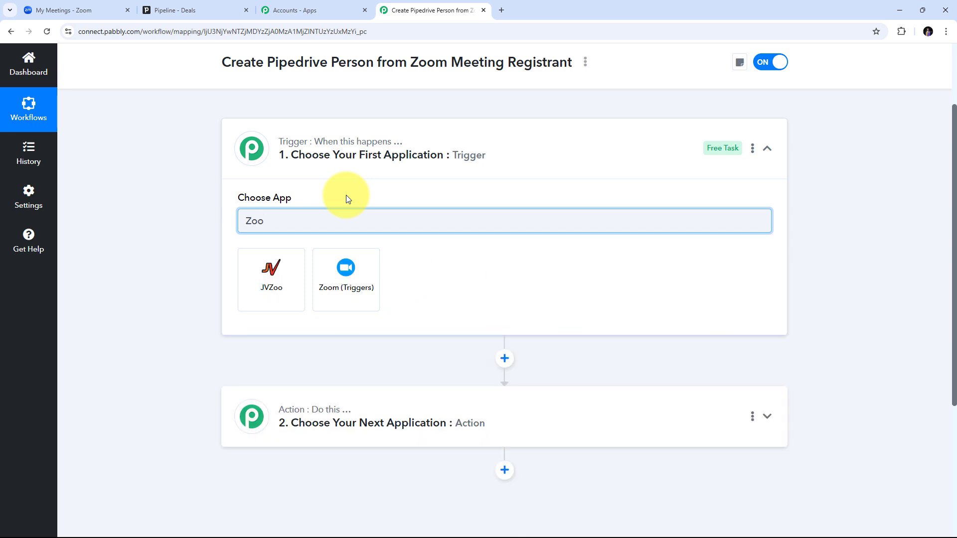
pyautogui.write('m')
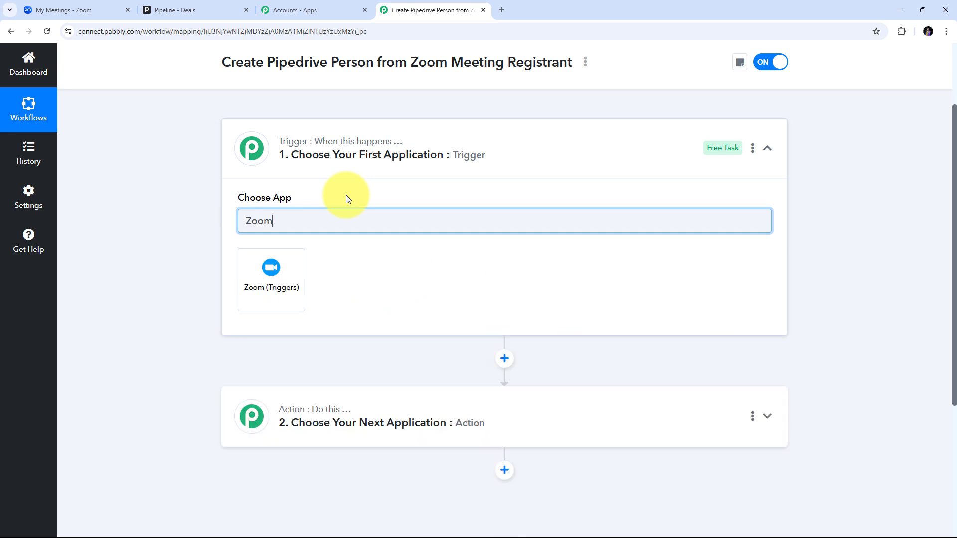
pyautogui.click(273, 281)
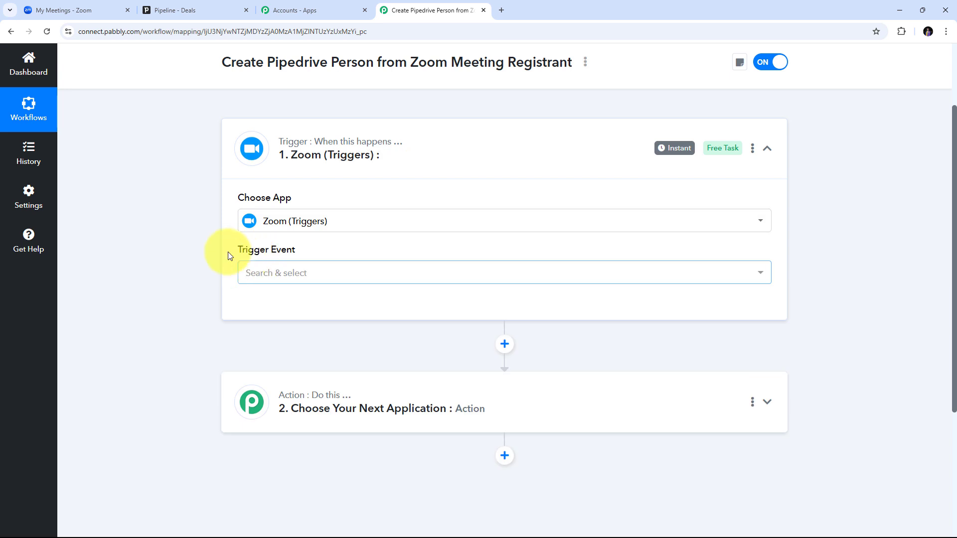
pyautogui.click(481, 270)
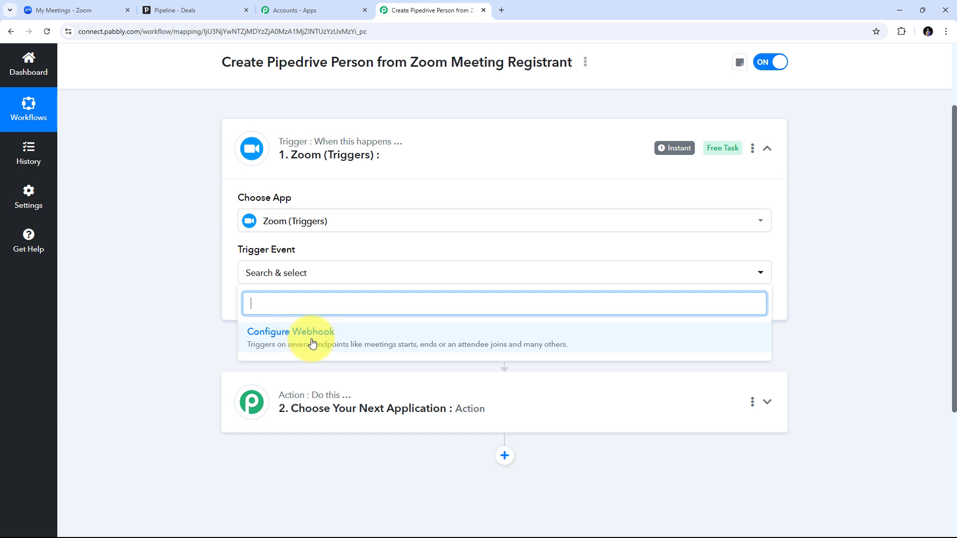
pyautogui.click(330, 335)
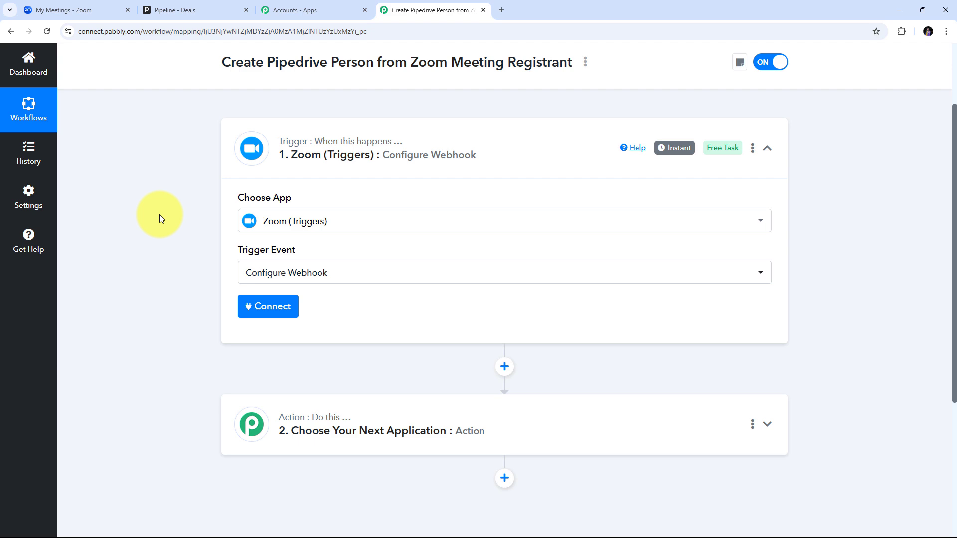
# - Start connecting the Zoom trigger with the Add New Connection option and show its token instructions
pyautogui.click(264, 313)
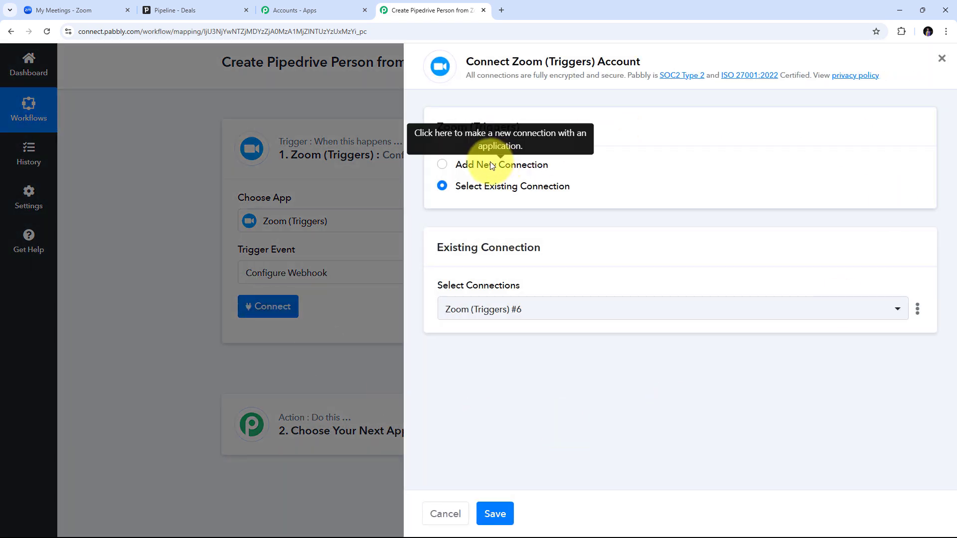
pyautogui.click(492, 166)
pyautogui.scroll(-1, 605, 214)
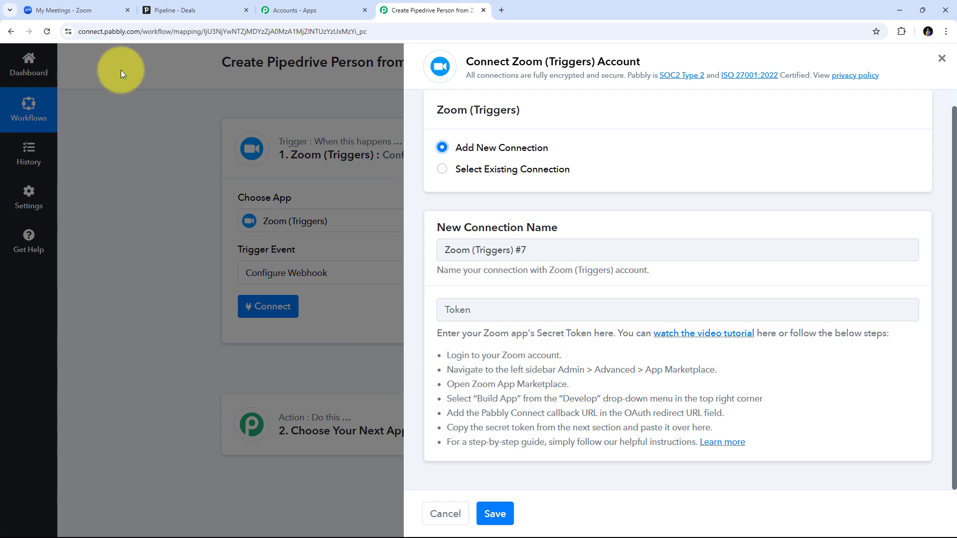
# - Switch to the Zoom account and open the App Marketplace from the advanced admin settings
pyautogui.click(74, 8)
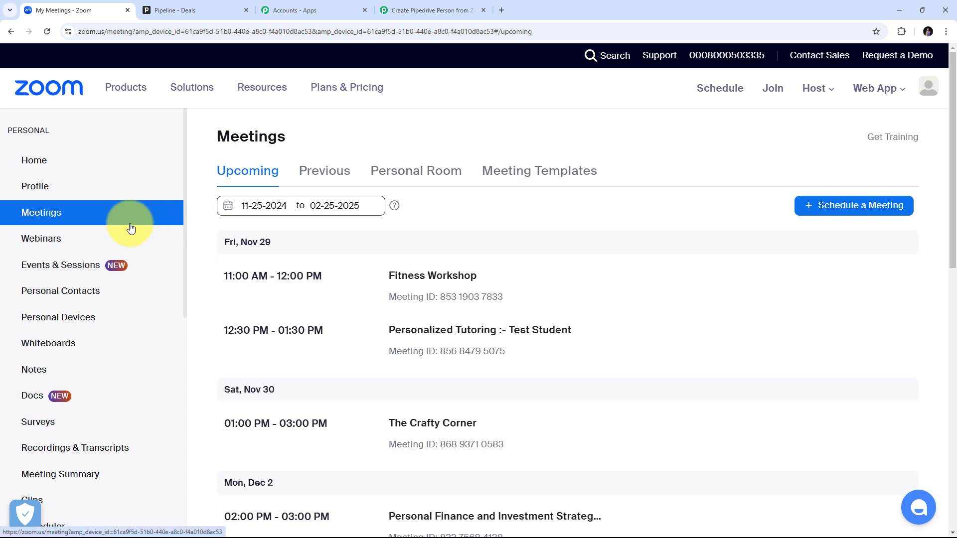
pyautogui.scroll(-9, 128, 227)
pyautogui.scroll(1, 102, 214)
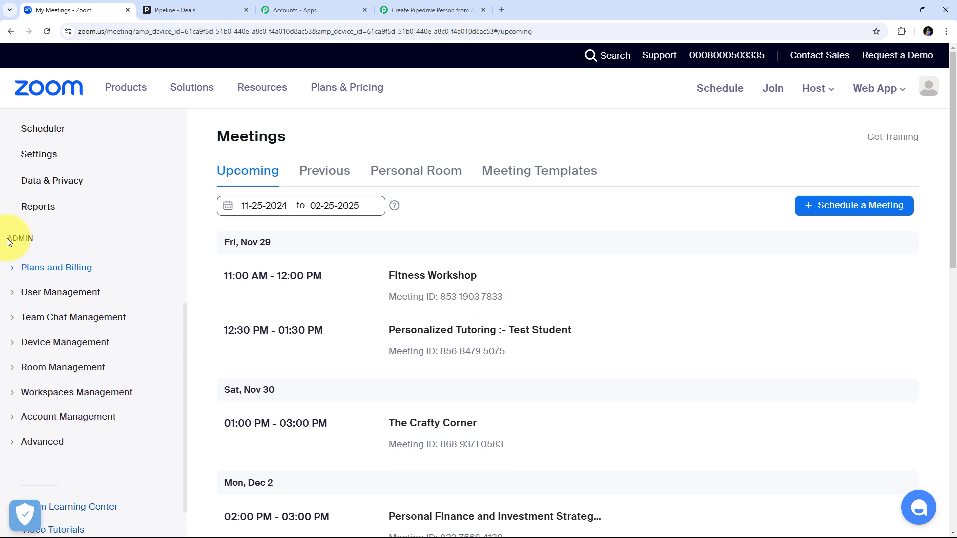
pyautogui.scroll(-1, 84, 236)
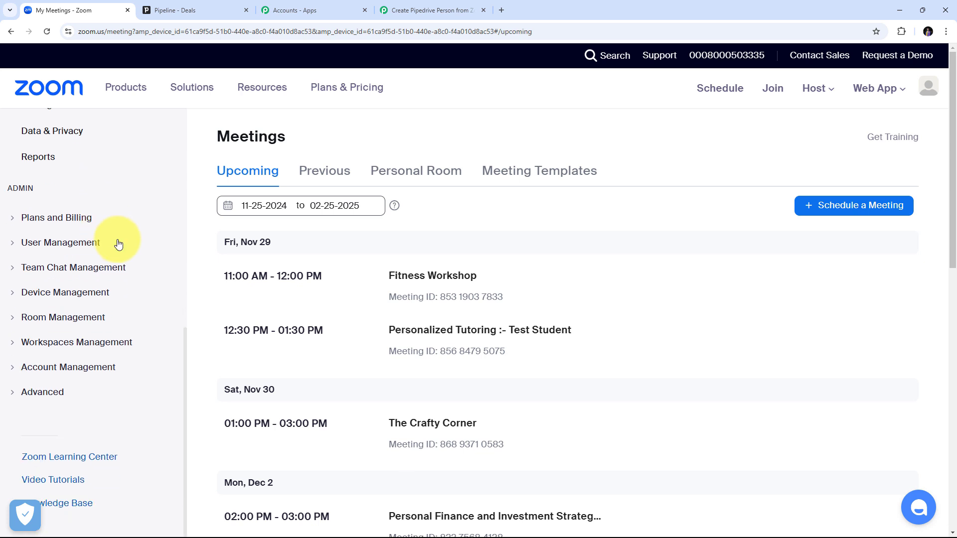
pyautogui.click(34, 393)
pyautogui.scroll(-2, 43, 309)
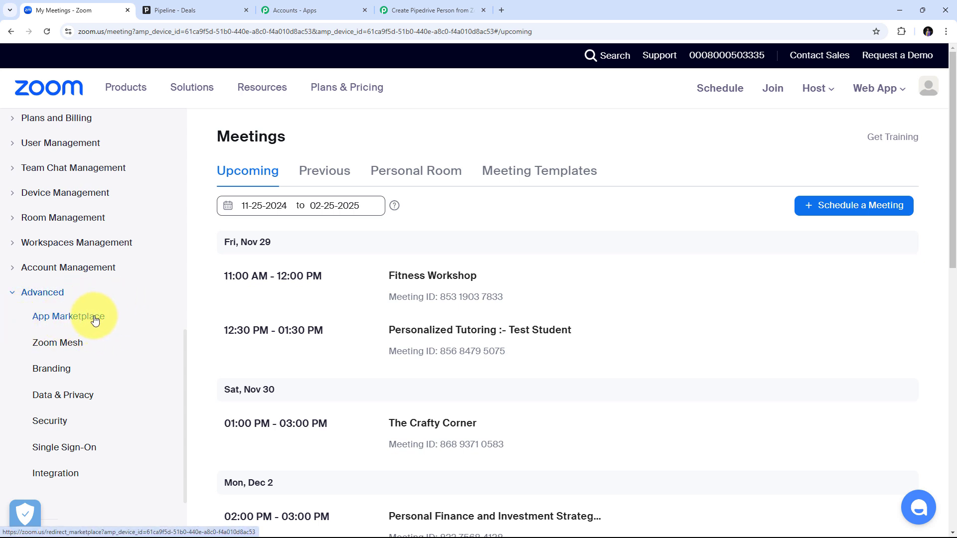
pyautogui.click(72, 319)
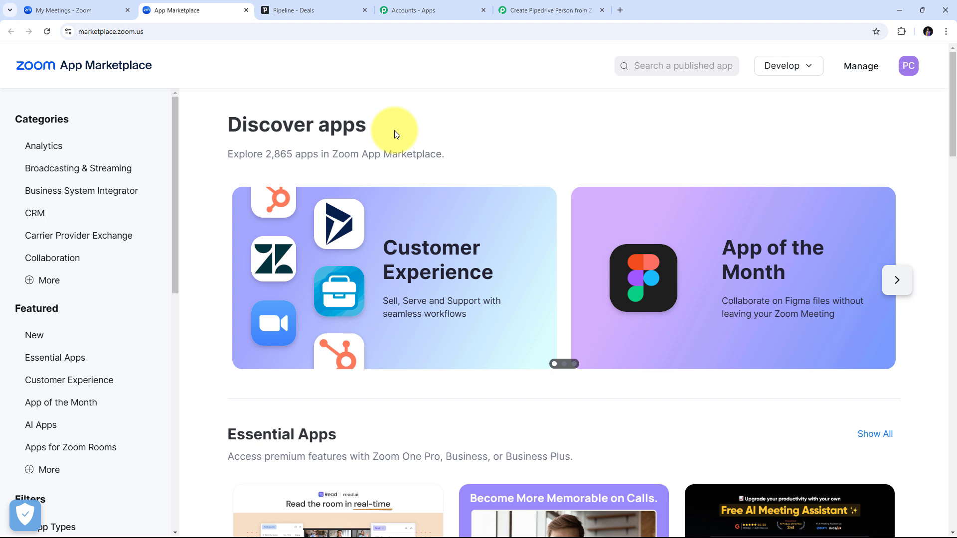
# - Build a new app of the General App type in the Zoom App Marketplace
pyautogui.click(796, 74)
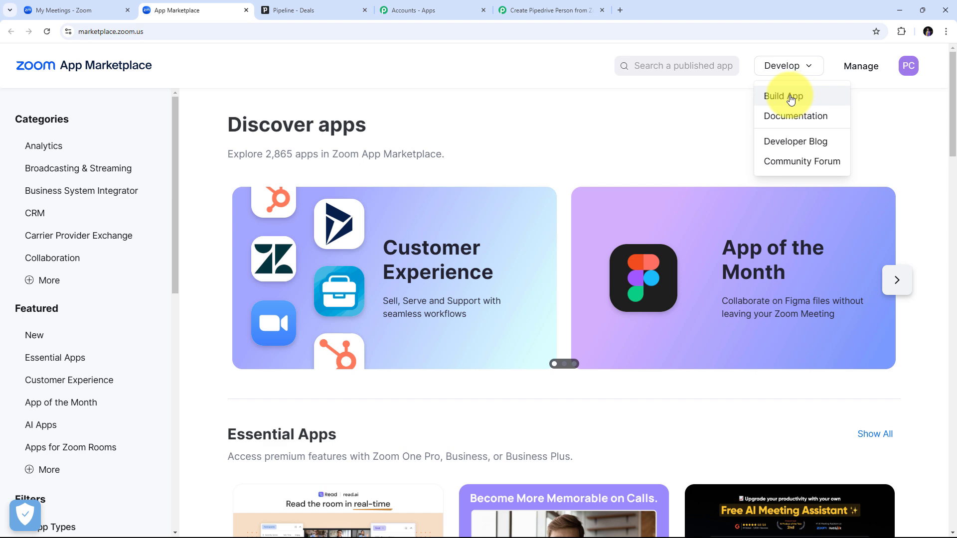
pyautogui.click(791, 98)
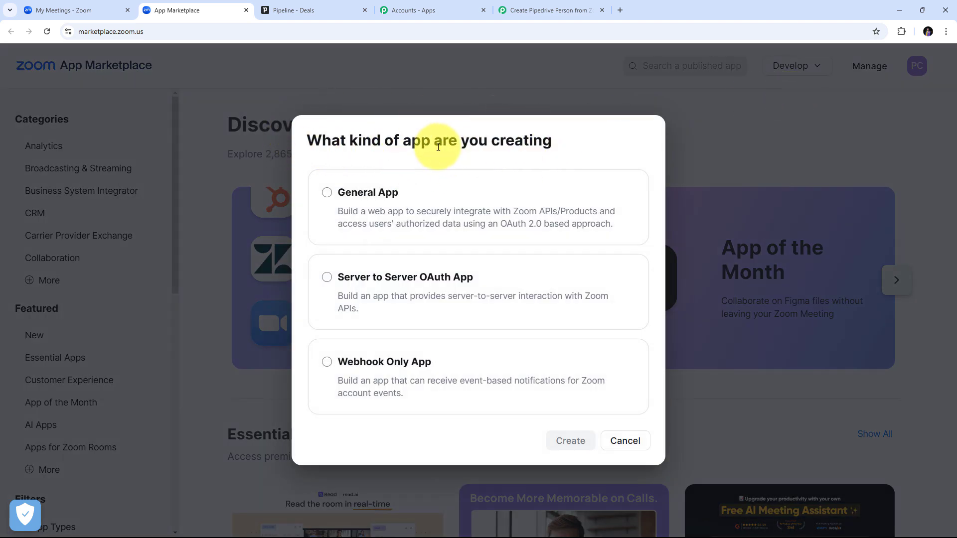
pyautogui.click(360, 200)
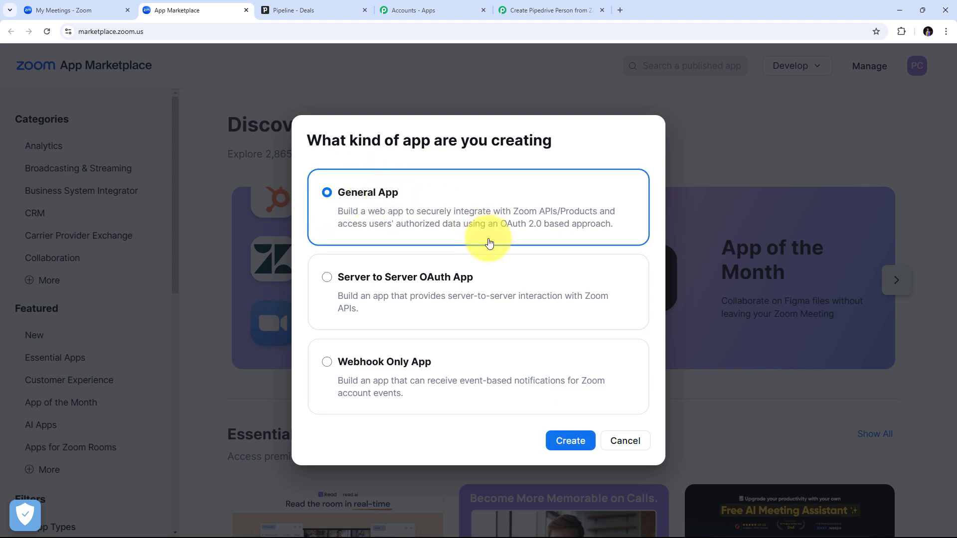
pyautogui.click(561, 442)
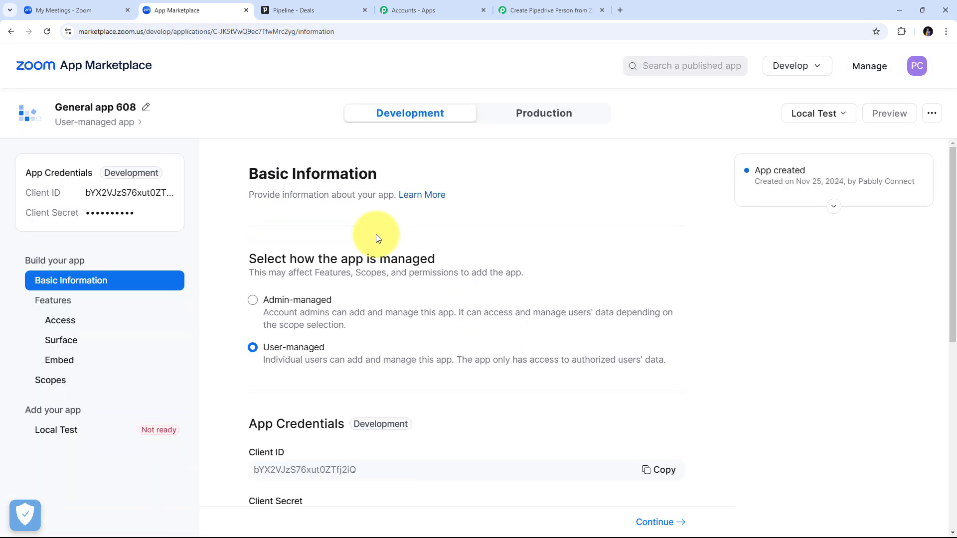
# - Rename the new Zoom app as Pabbly Connect
pyautogui.click(148, 111)
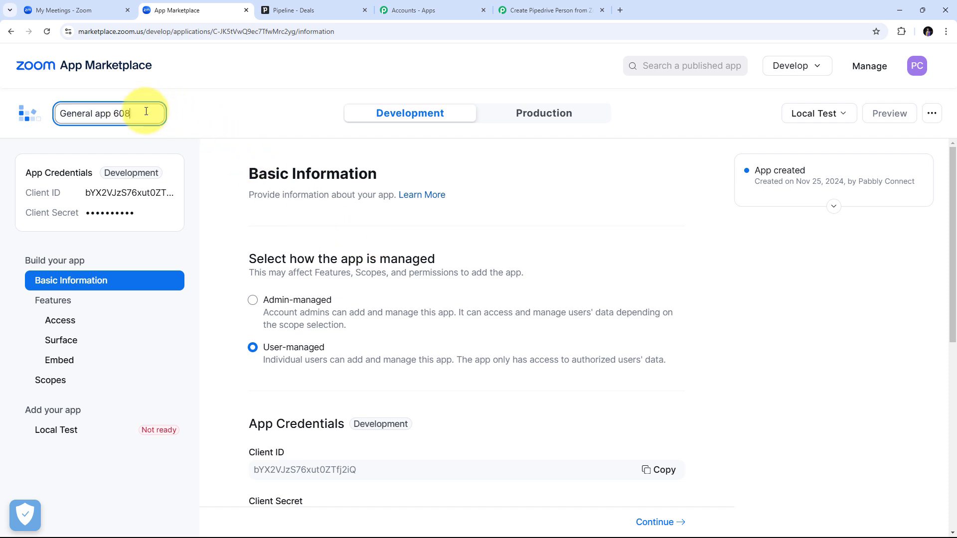
pyautogui.moveTo(157, 107); pyautogui.dragTo(23, 112)
pyautogui.press('BackSpace')
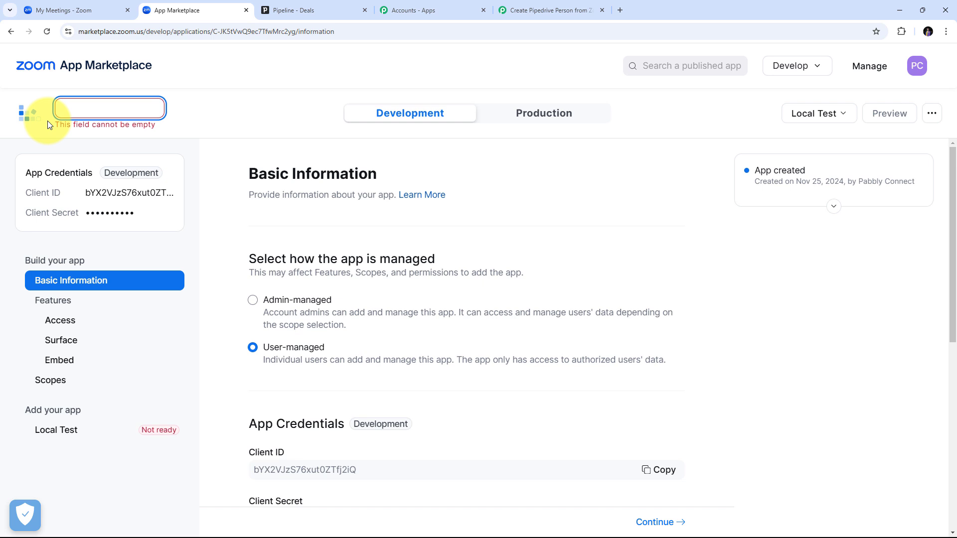
pyautogui.write('Pabbly')
pyautogui.press('Down')
pyautogui.press('Return')
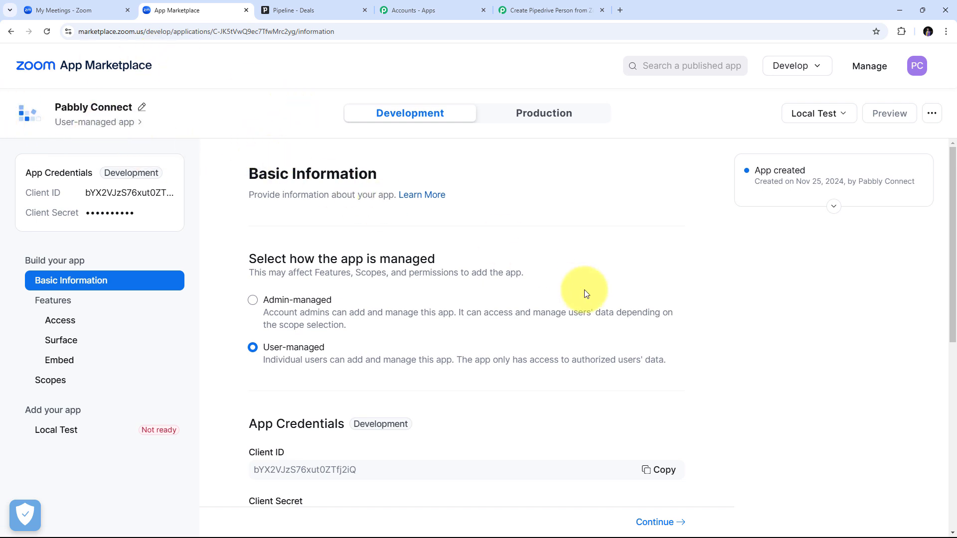
# - Return to the Pabbly Connect workflow and open the step-by-step Zoom integration guide linked in the connection instructions
pyautogui.scroll(-8, 584, 289)
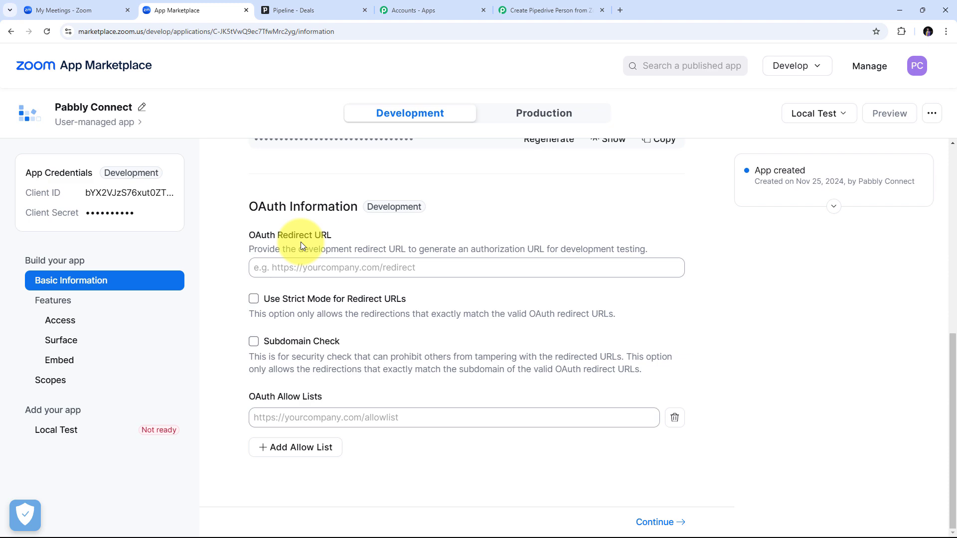
pyautogui.click(548, 9)
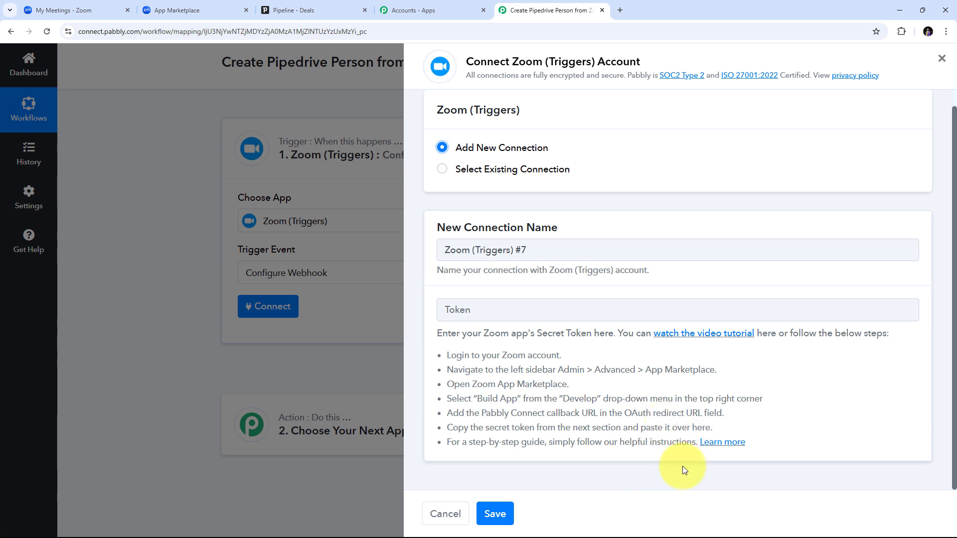
pyautogui.click(720, 448)
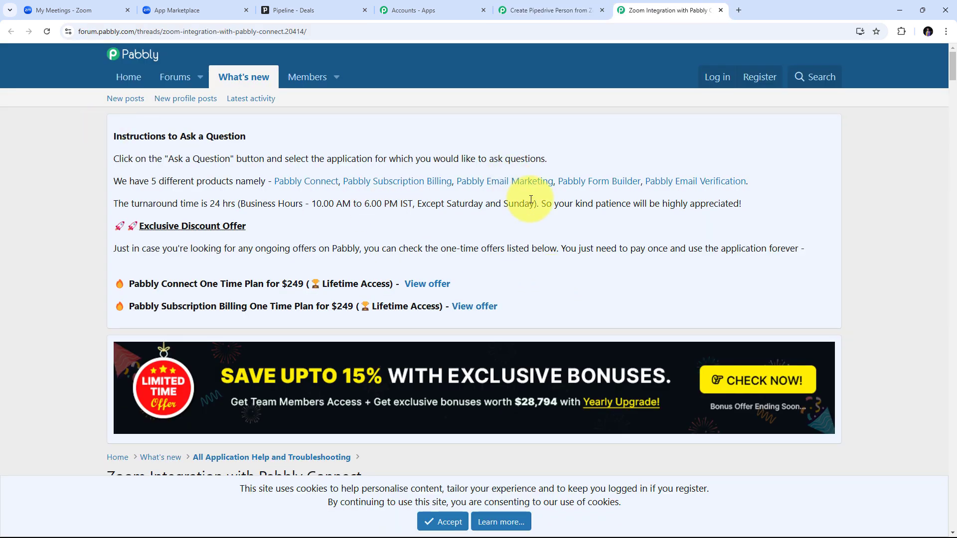
# - Find the OAuth redirect URL instruction in the forum guide and copy the Pabbly Connect callback URL
pyautogui.scroll(-10, 530, 199)
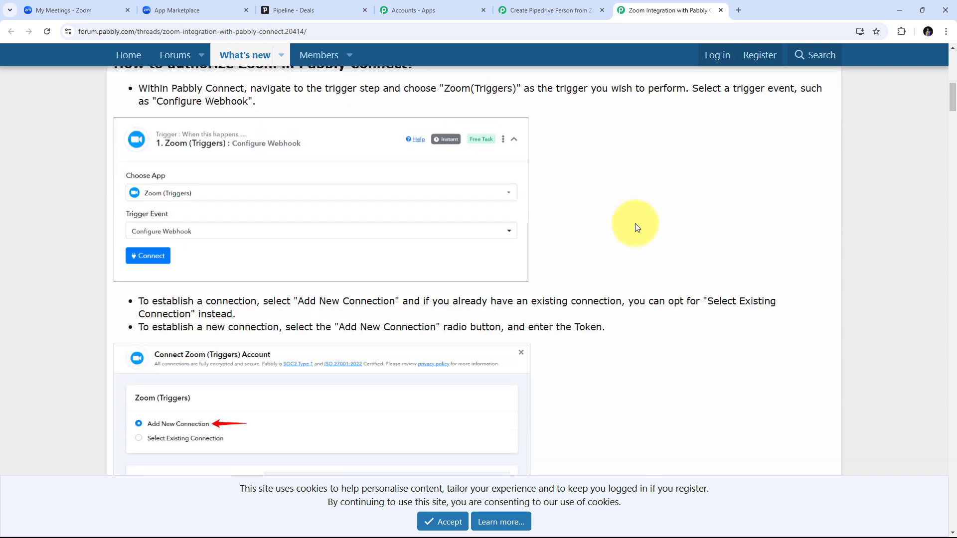
pyautogui.scroll(-12, 637, 227)
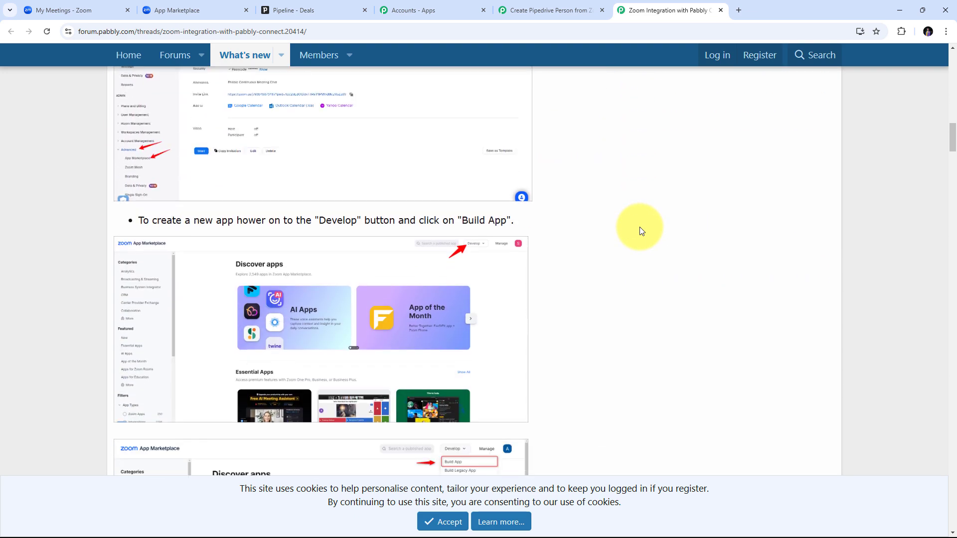
pyautogui.scroll(-1, 641, 231)
pyautogui.scroll(4, 642, 231)
pyautogui.scroll(-8, 641, 231)
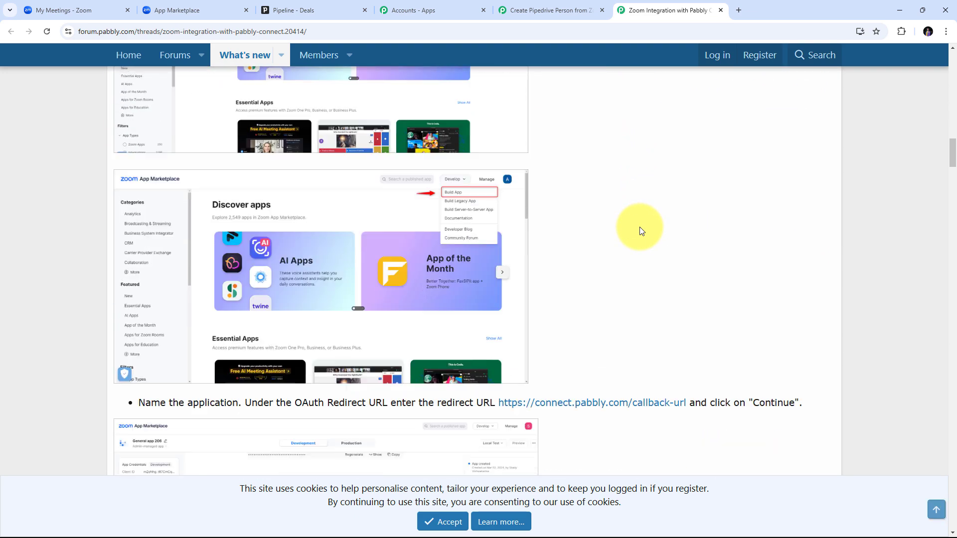
pyautogui.scroll(-3, 641, 228)
pyautogui.scroll(1, 638, 281)
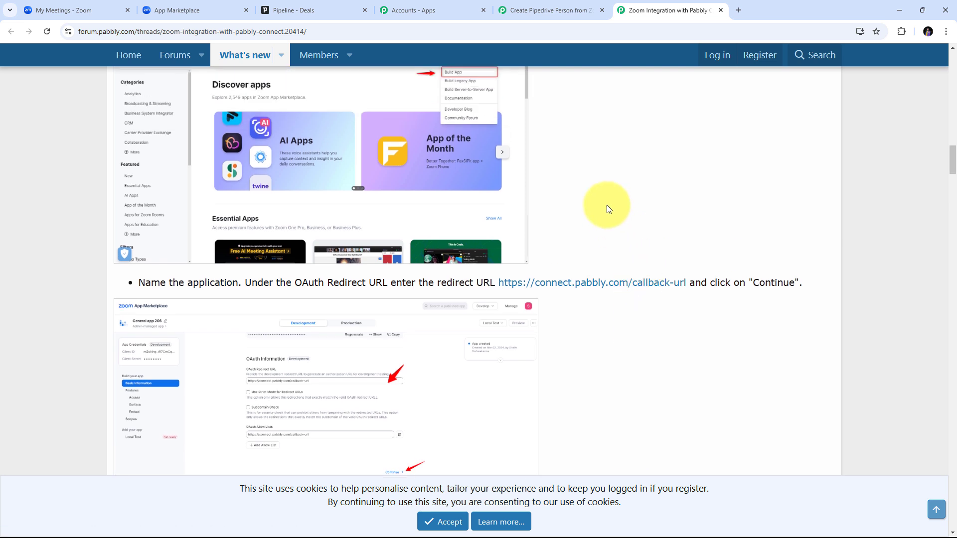
pyautogui.scroll(-1, 613, 207)
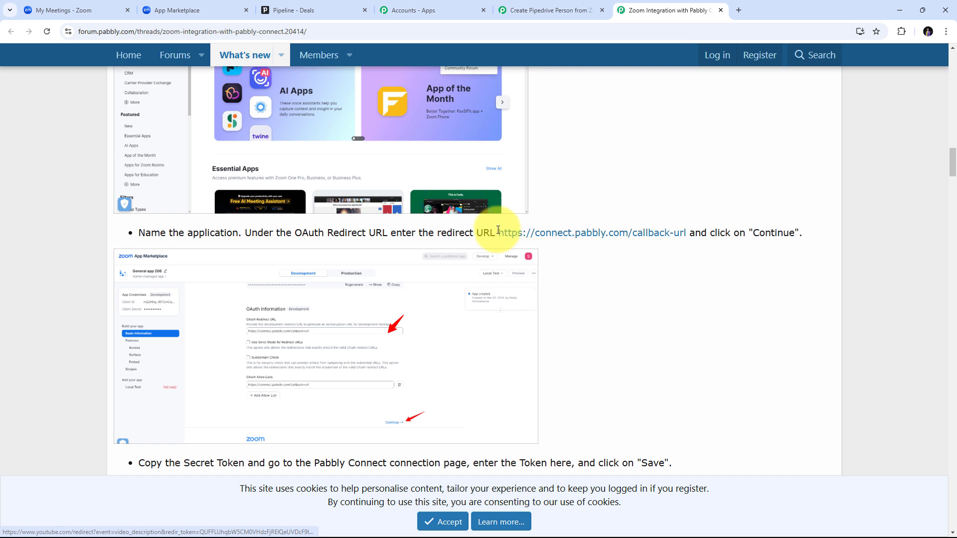
pyautogui.moveTo(497, 232); pyautogui.dragTo(684, 233)
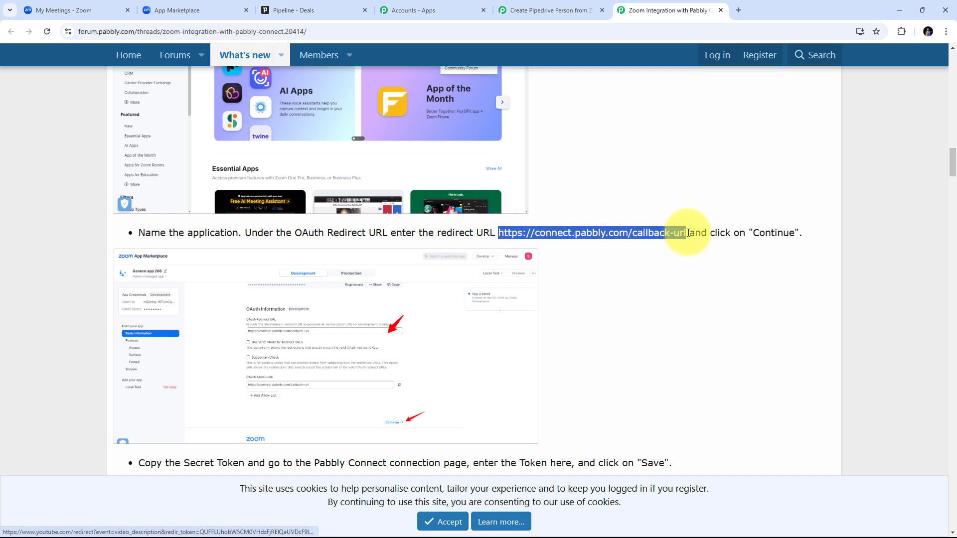
pyautogui.rightClick(605, 234)
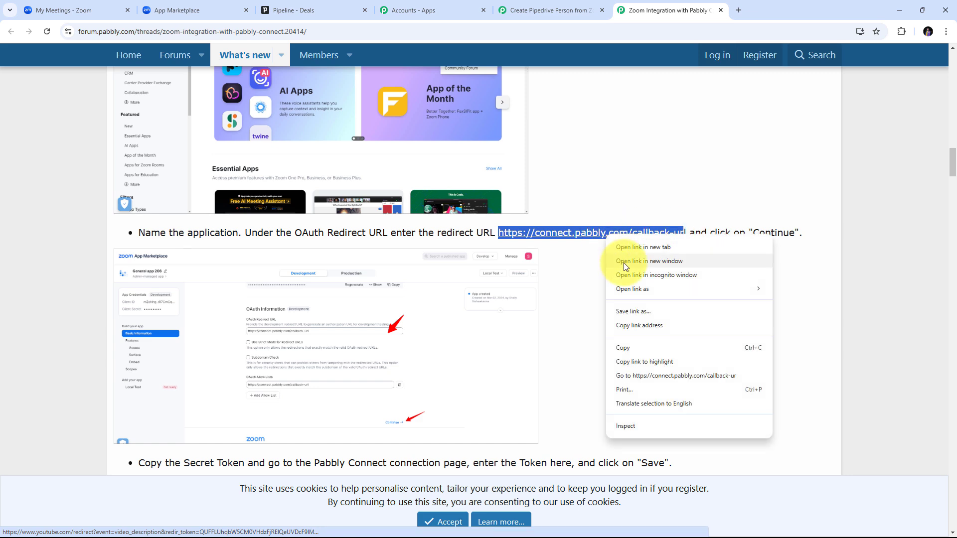
pyautogui.click(636, 346)
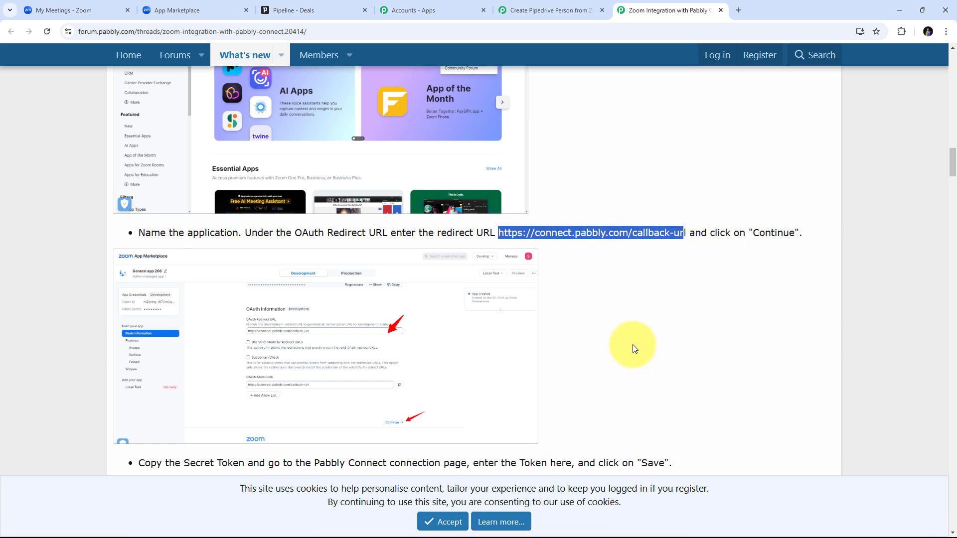
# - Switch to the Zoom app's settings and paste the copied Pabbly callback URL as the OAuth Redirect URL
pyautogui.click(191, 11)
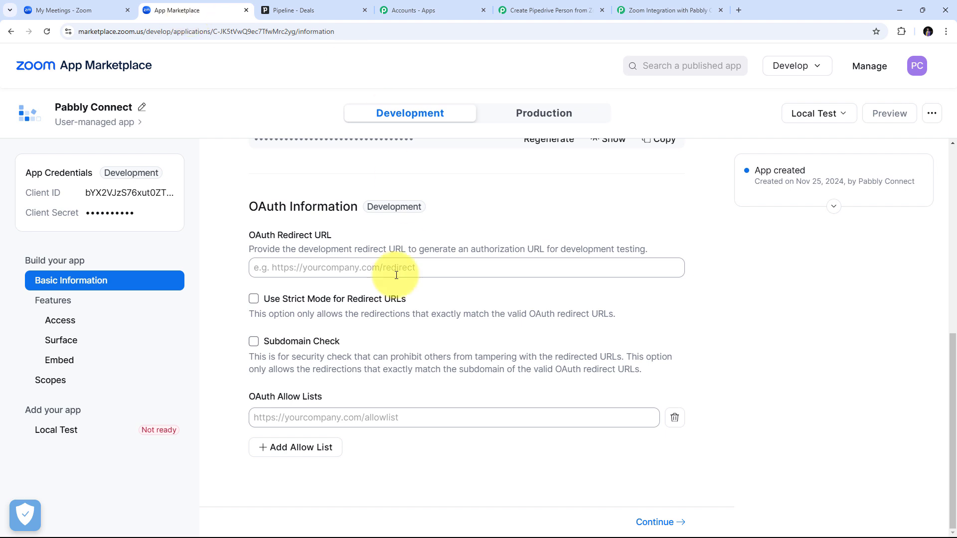
pyautogui.rightClick(273, 266)
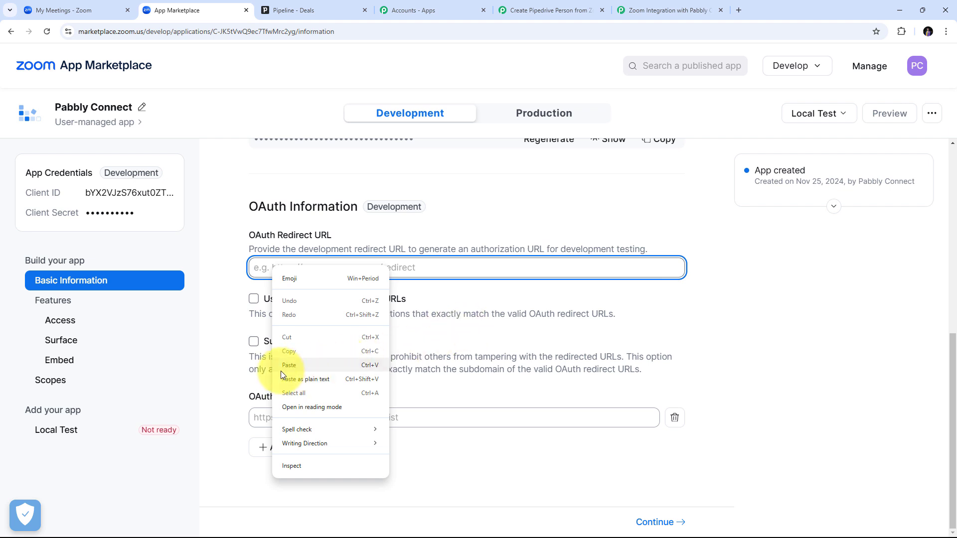
pyautogui.click(293, 370)
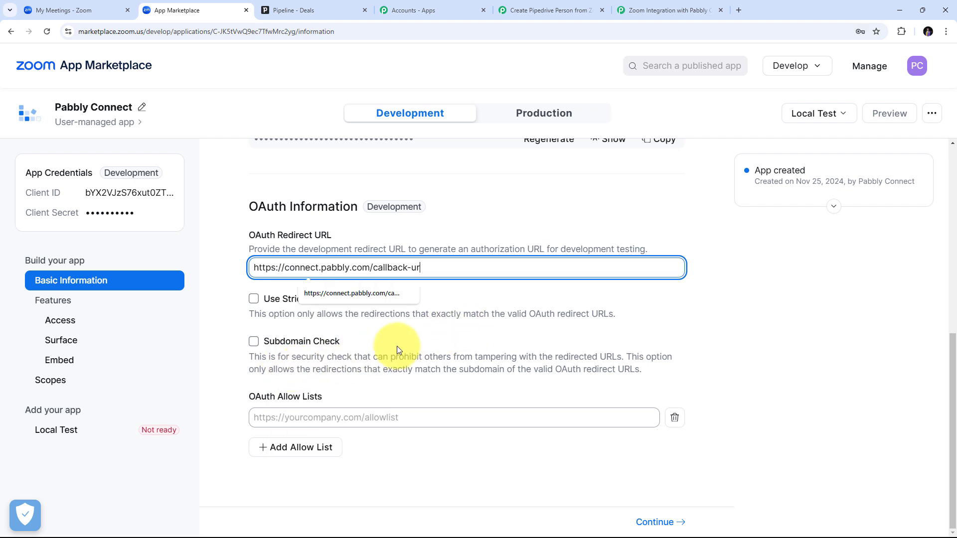
pyautogui.click(459, 211)
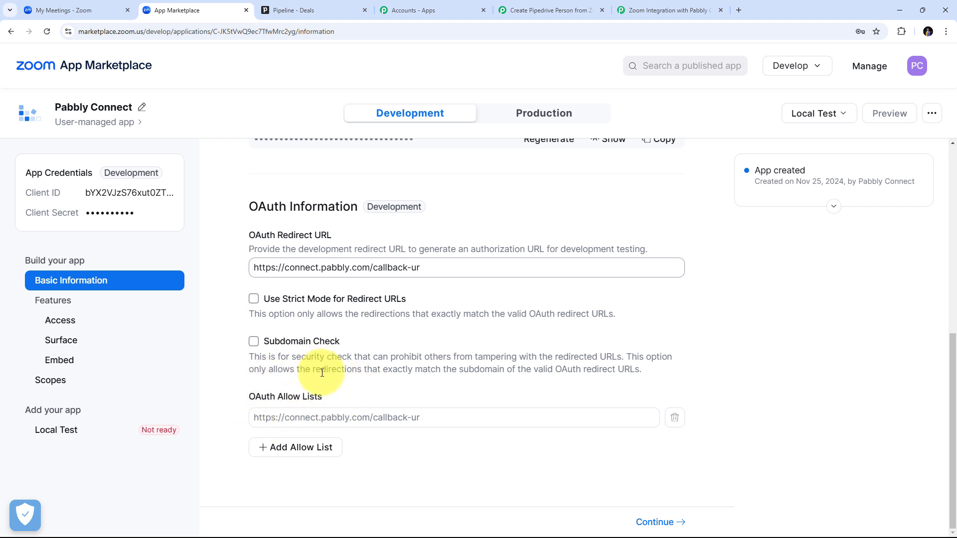
# - Copy the Zoom app's secret token from its Access settings, then save it as the token for the new Zoom (Triggers) connection in Pabbly Connect
pyautogui.click(657, 523)
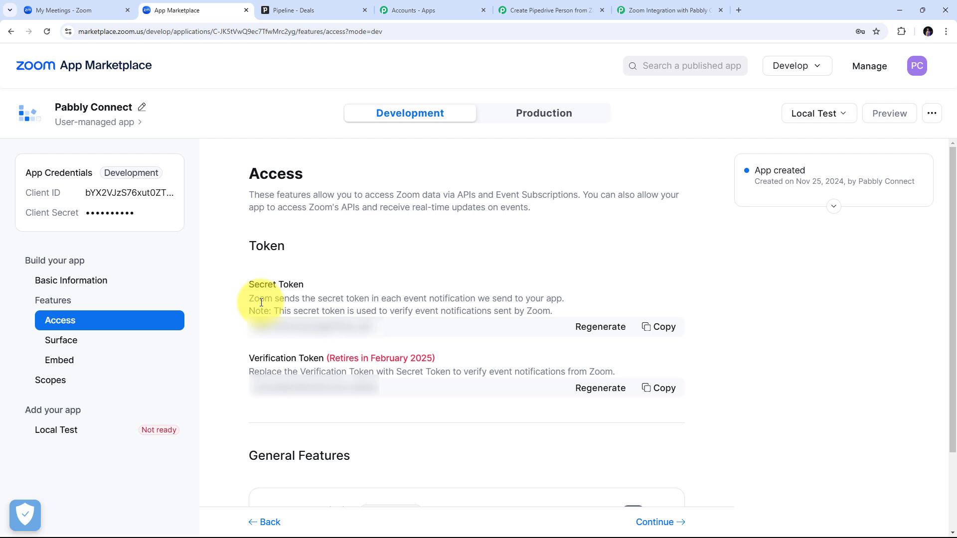
pyautogui.click(659, 327)
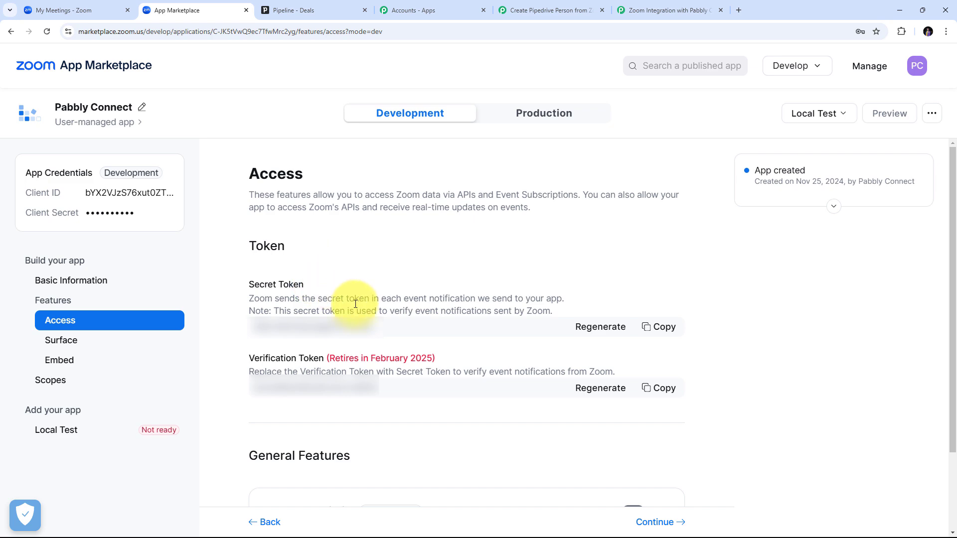
pyautogui.click(543, 10)
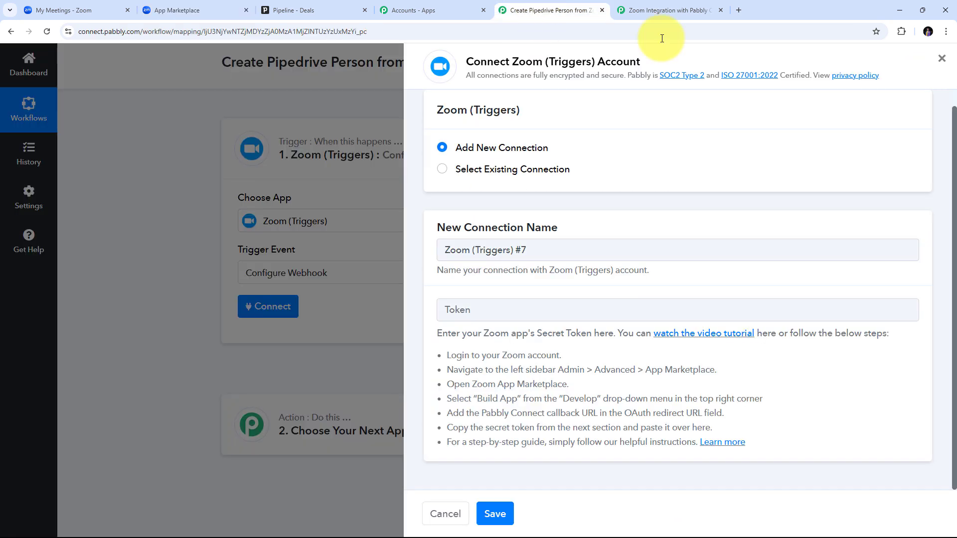
pyautogui.rightClick(461, 312)
pyautogui.click(481, 411)
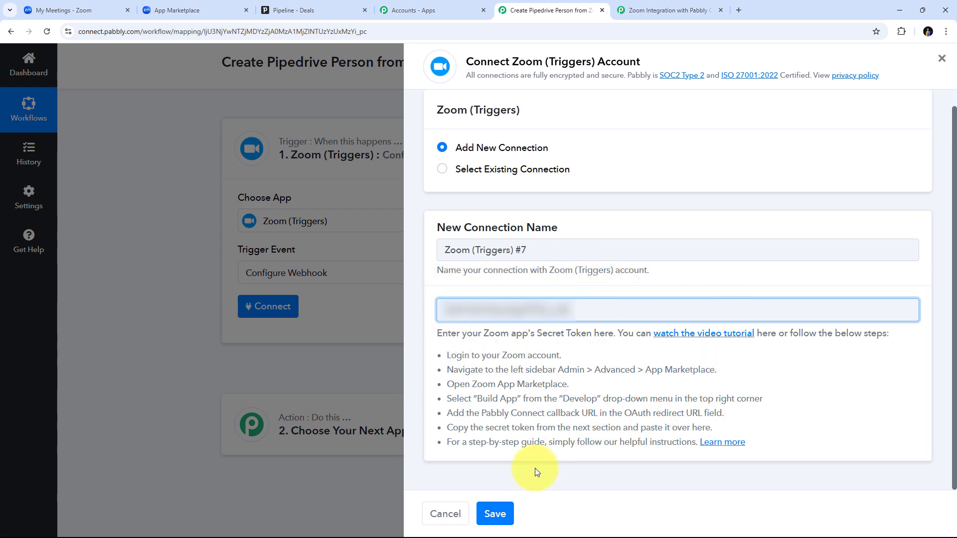
pyautogui.click(498, 515)
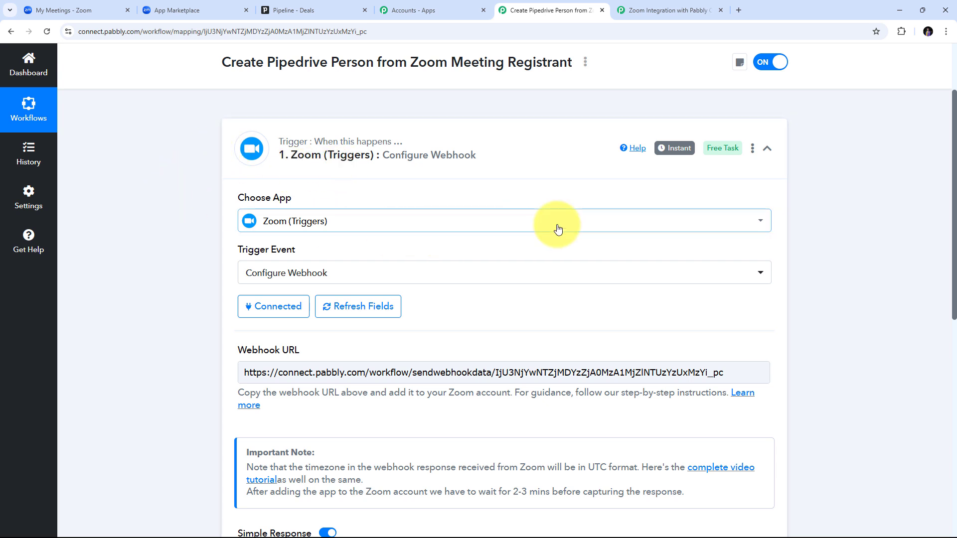
# - Select and copy the webhook URL of the Zoom (Triggers) Configure Webhook step
pyautogui.scroll(-3, 408, 212)
pyautogui.scroll(1, 406, 212)
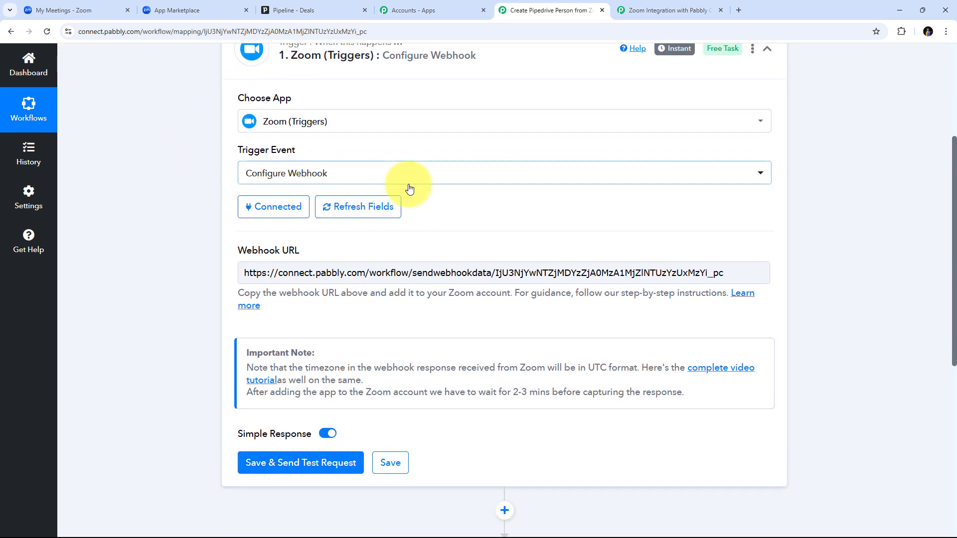
pyautogui.scroll(2, 351, 244)
pyautogui.scroll(-1, 448, 286)
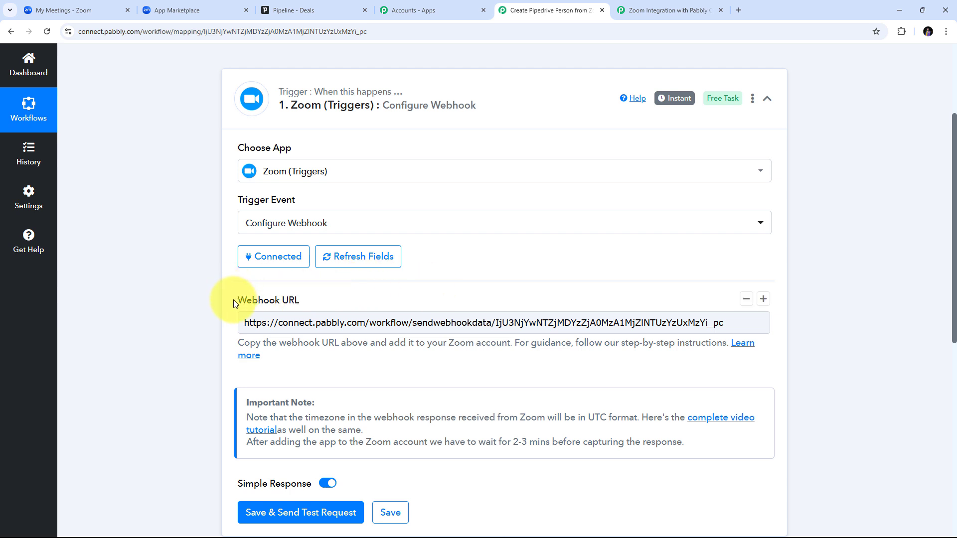
pyautogui.moveTo(234, 301); pyautogui.dragTo(314, 301)
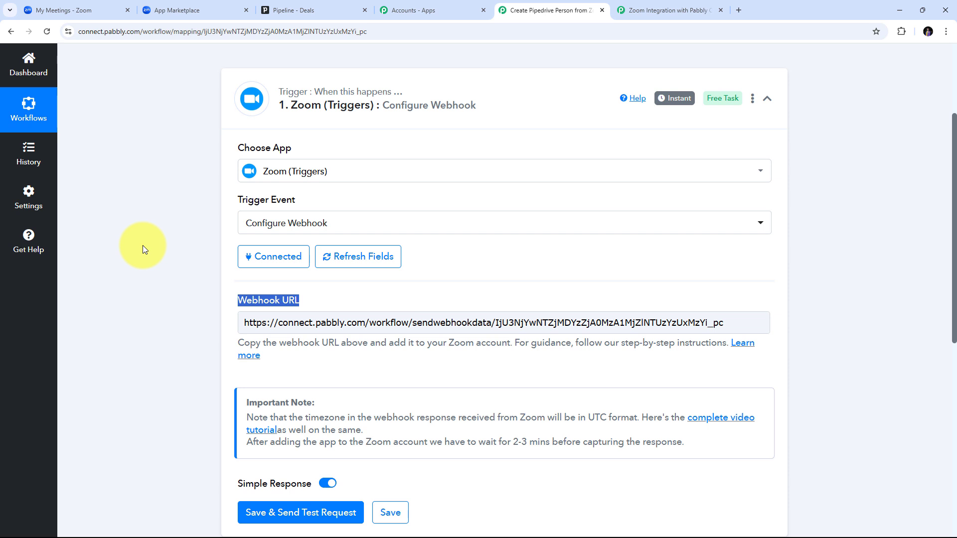
pyautogui.scroll(-1, 337, 321)
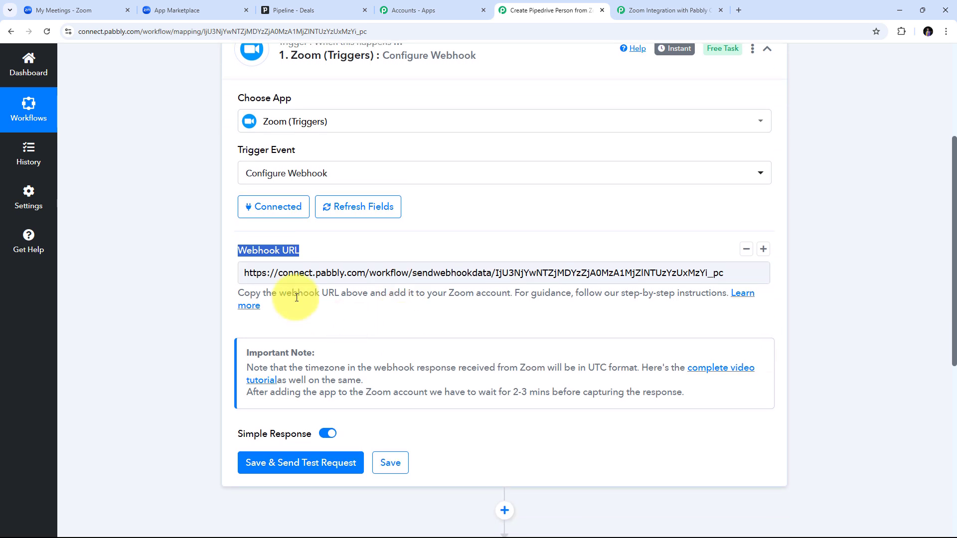
pyautogui.click(241, 270)
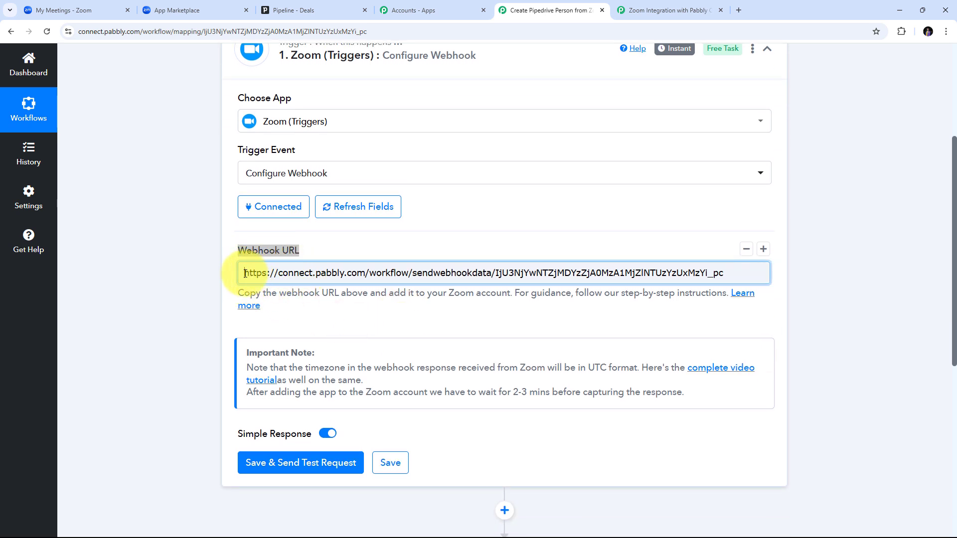
pyautogui.moveTo(243, 272); pyautogui.dragTo(770, 285)
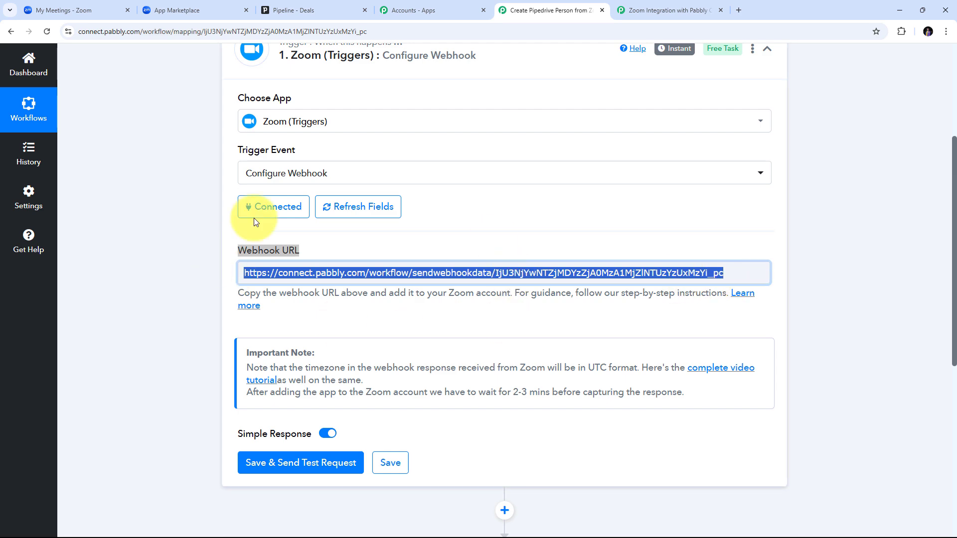
# - Switch to the Zoom app's Access settings, enable Event Subscription and add a new event subscription
pyautogui.click(194, 6)
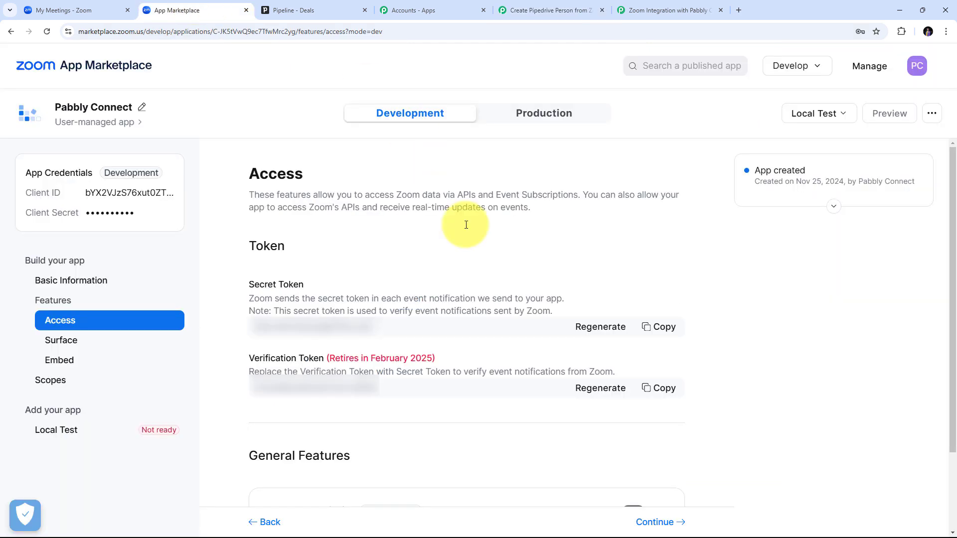
pyautogui.scroll(-2, 760, 262)
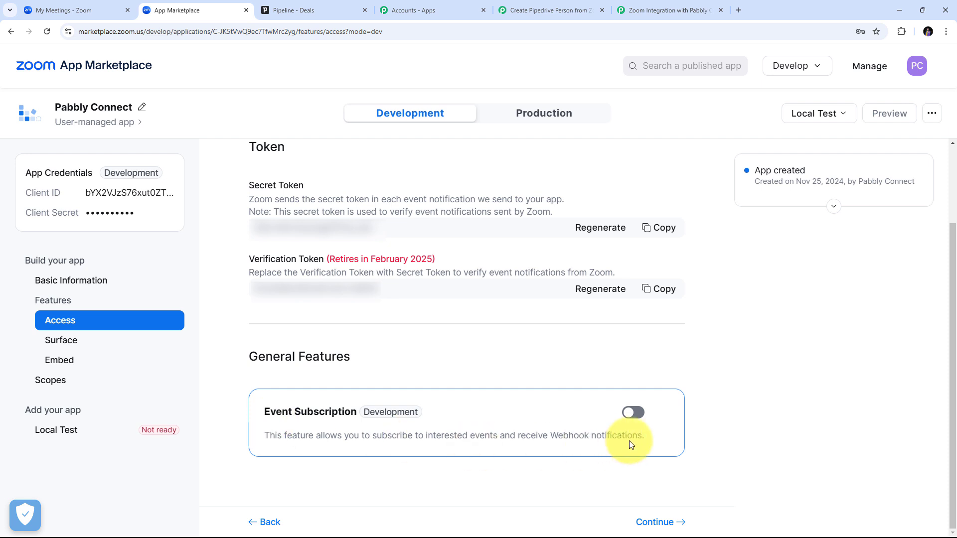
pyautogui.click(633, 413)
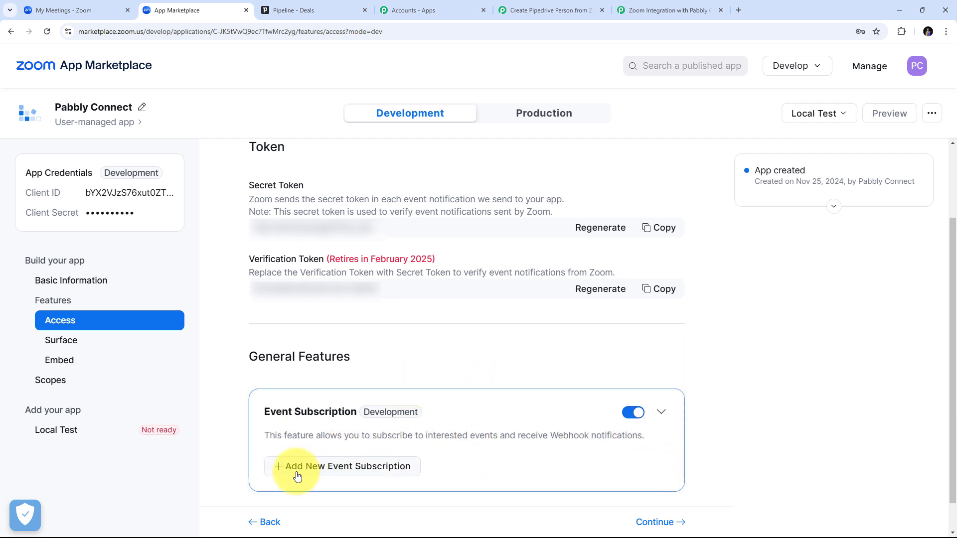
pyautogui.click(344, 474)
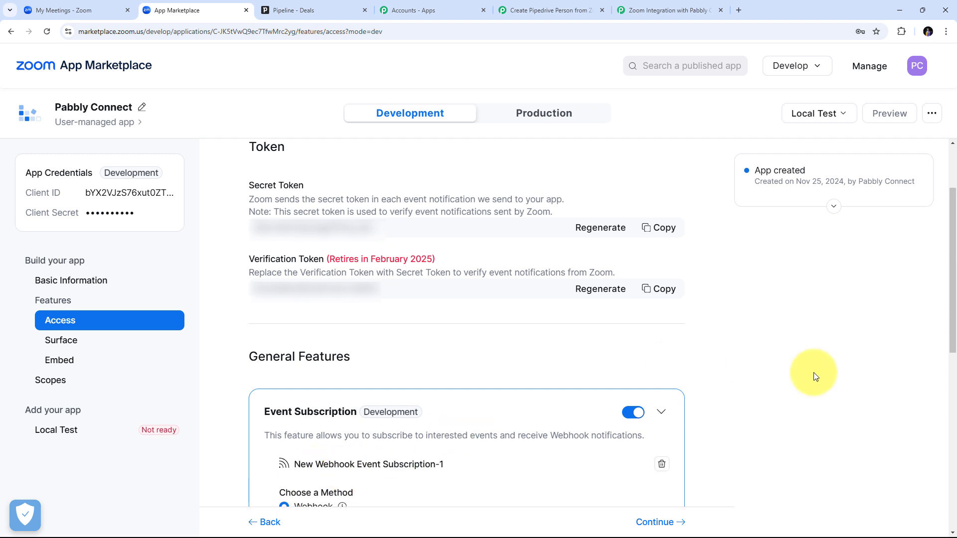
# - Keep Webhook as the method and name the new event subscription Pabbly
pyautogui.scroll(-6, 780, 352)
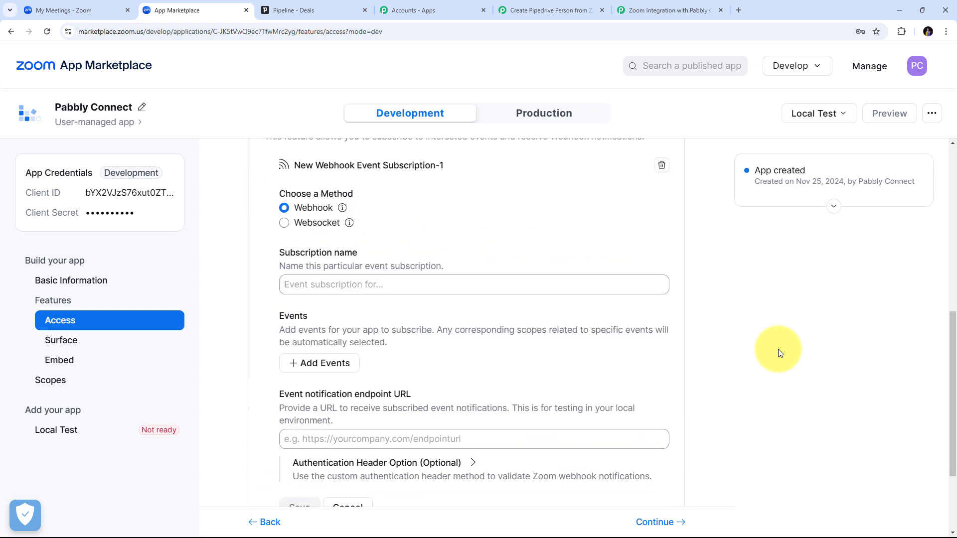
pyautogui.scroll(1, 780, 353)
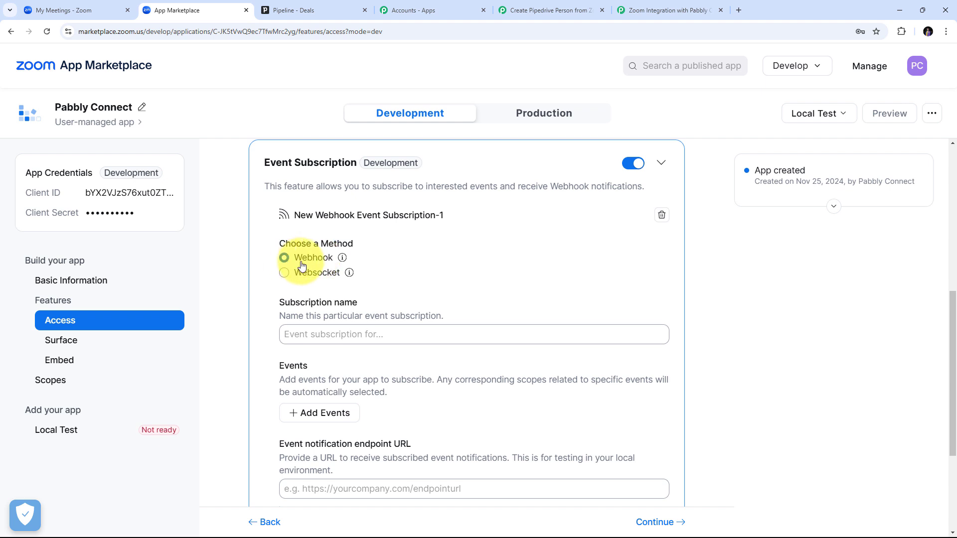
pyautogui.scroll(-1, 442, 255)
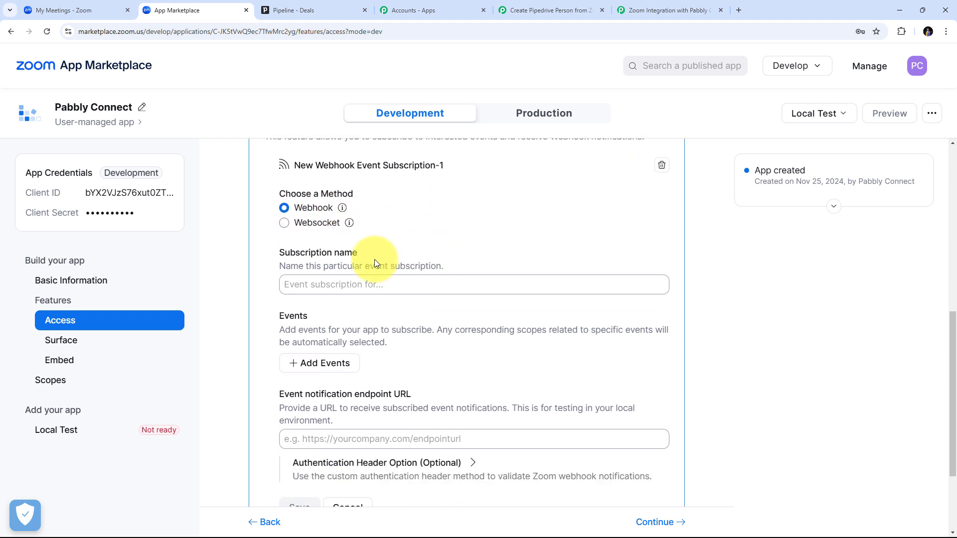
pyautogui.click(318, 284)
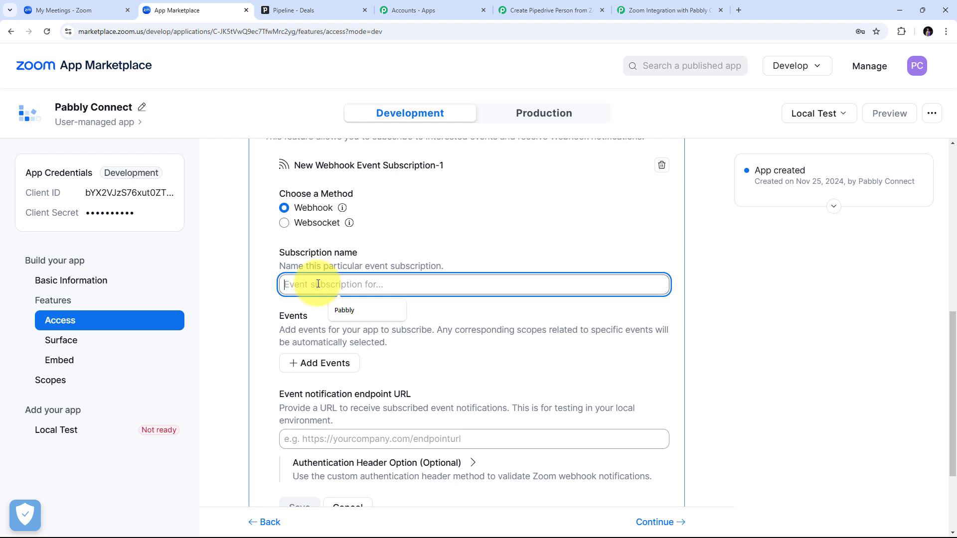
pyautogui.write('Pabbly')
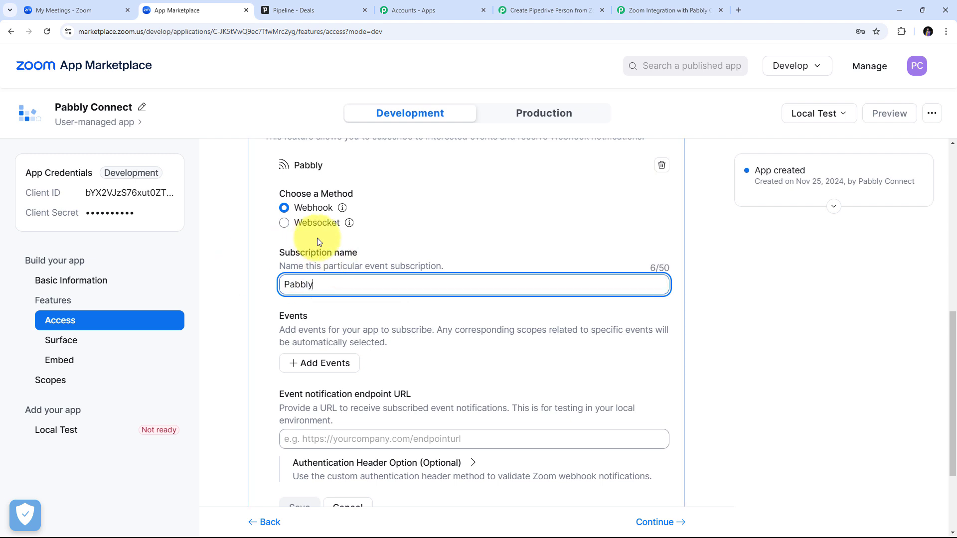
# - Add the Meeting event "Meeting Registration has been created" to the Pabbly event subscription
pyautogui.scroll(-1, 420, 238)
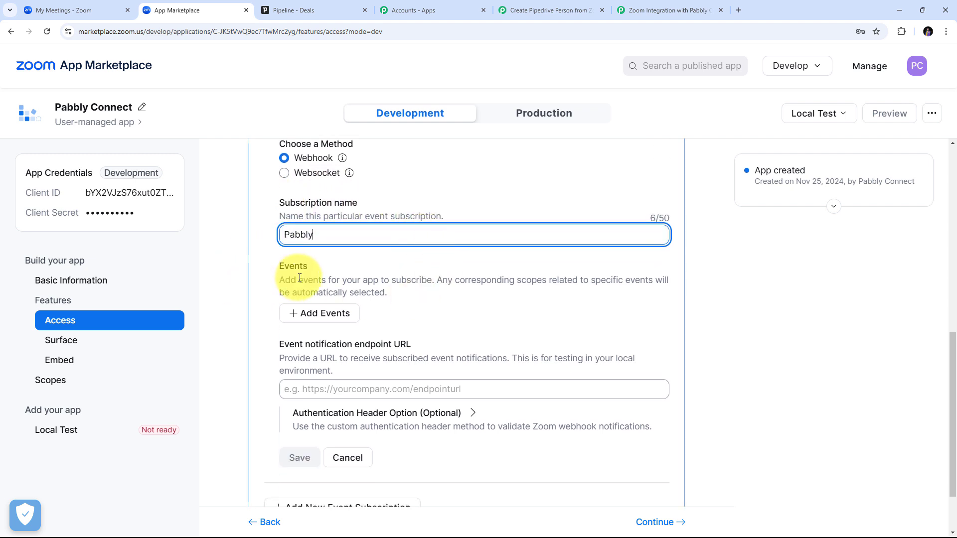
pyautogui.scroll(-2, 309, 245)
pyautogui.scroll(1, 304, 244)
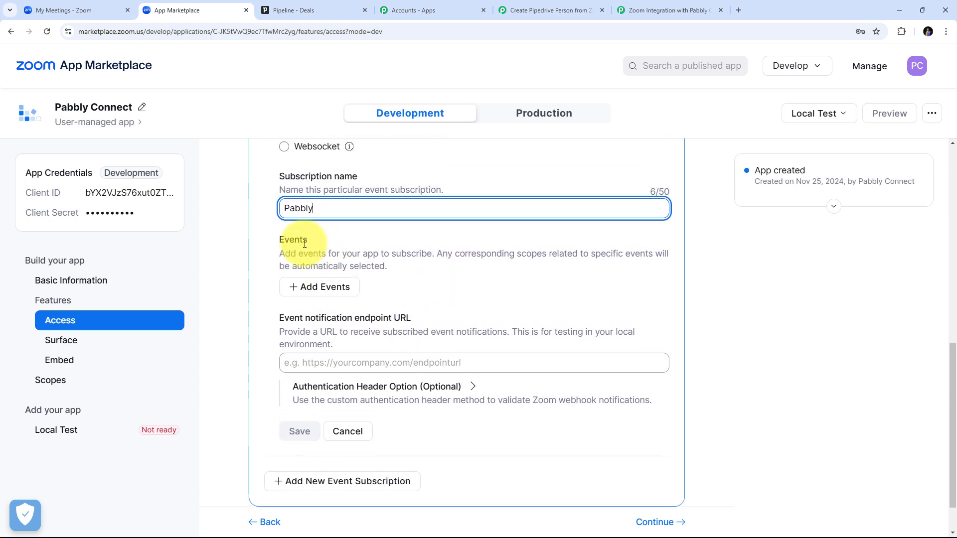
pyautogui.click(317, 288)
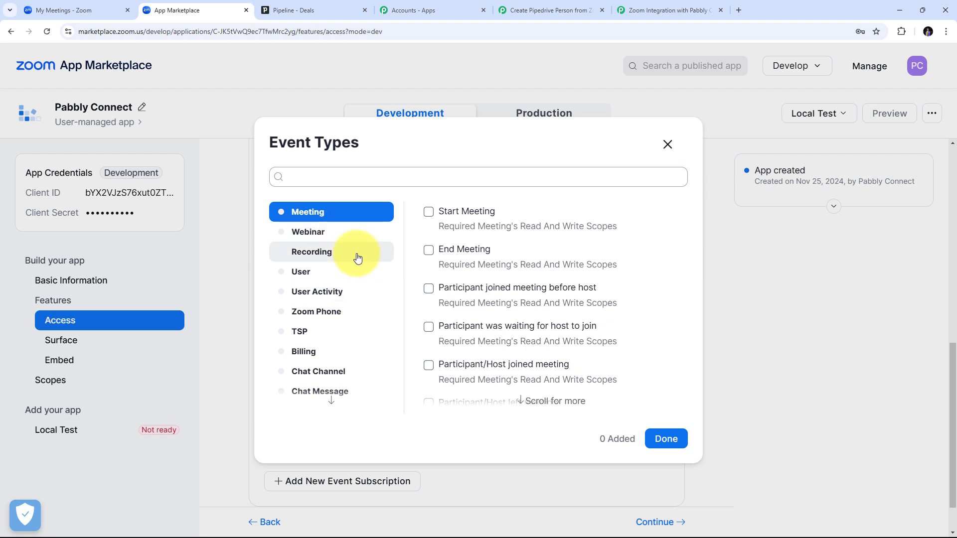
pyautogui.scroll(-3, 357, 256)
pyautogui.scroll(3, 357, 256)
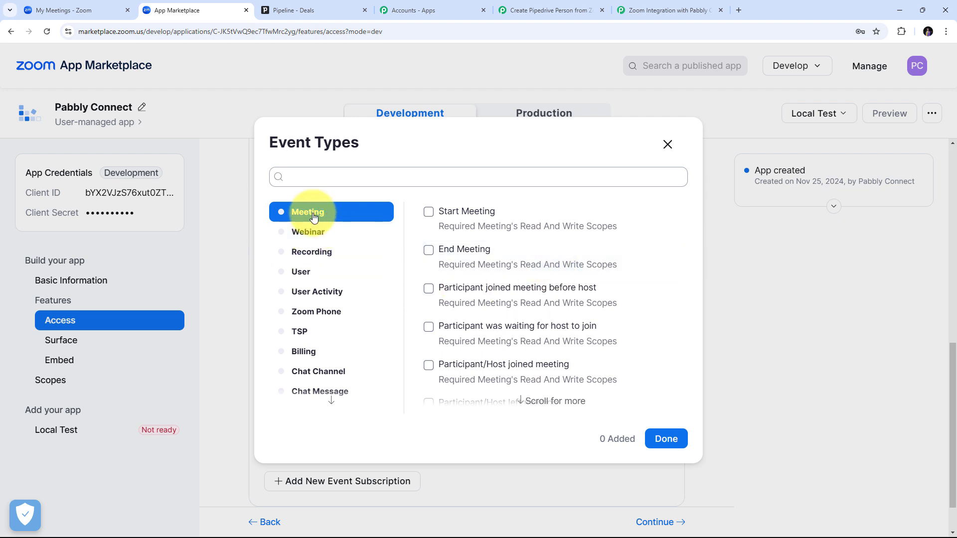
pyautogui.scroll(-7, 529, 258)
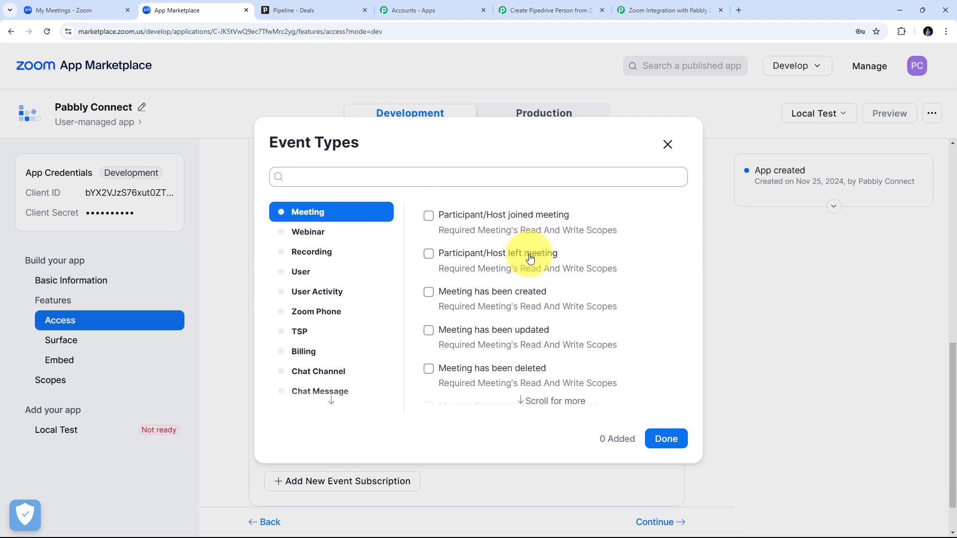
pyautogui.scroll(2, 528, 260)
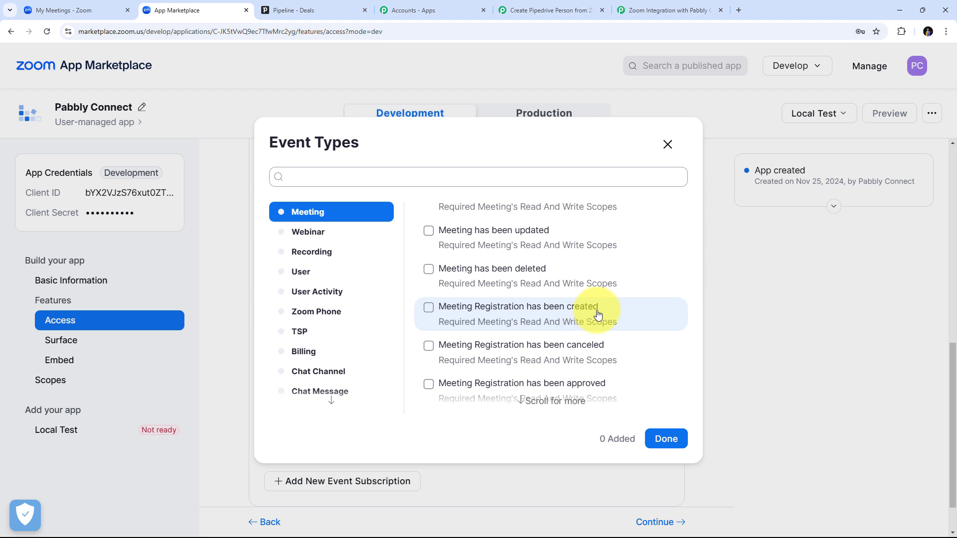
pyautogui.click(430, 312)
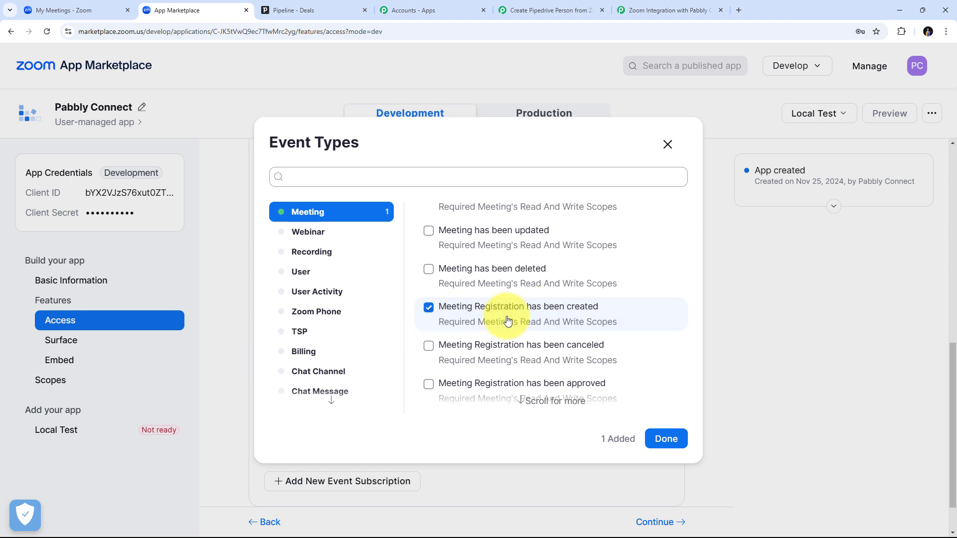
pyautogui.click(667, 439)
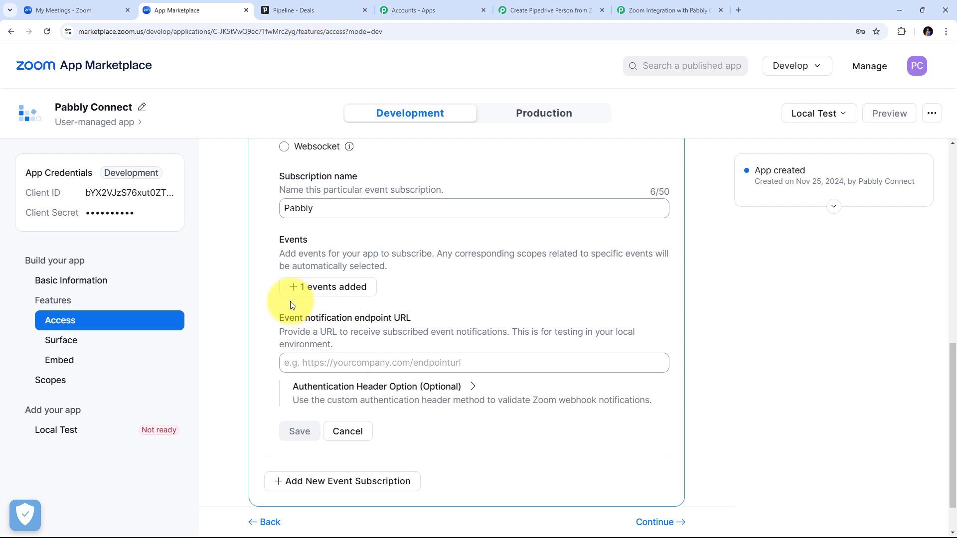
# - Paste the copied Pabbly webhook URL as the event notification endpoint URL and save the event subscription
pyautogui.scroll(-1, 290, 301)
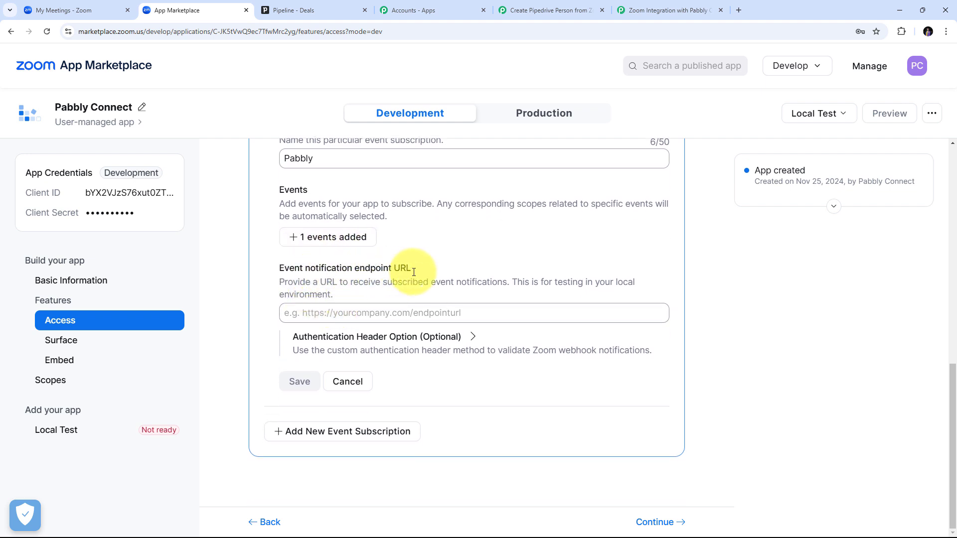
pyautogui.rightClick(311, 315)
pyautogui.click(341, 417)
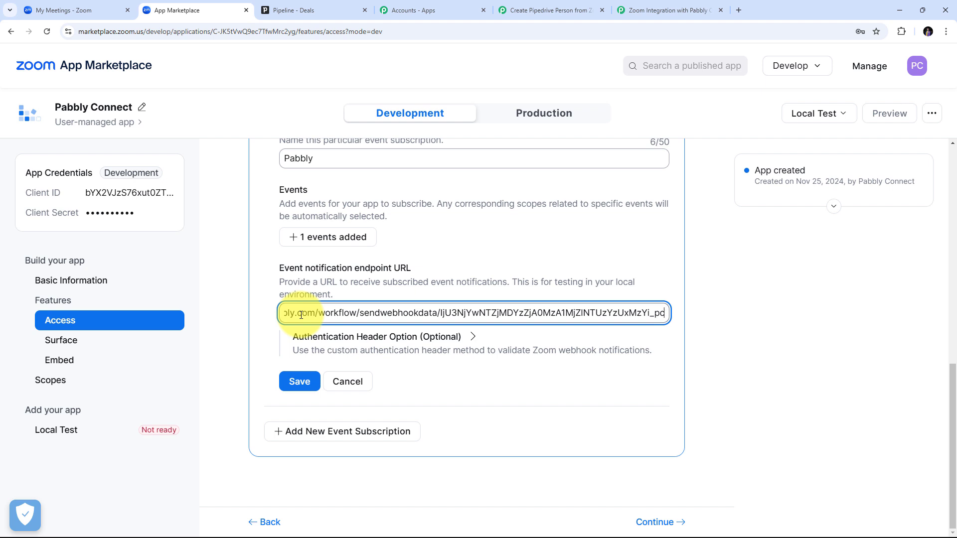
pyautogui.click(300, 382)
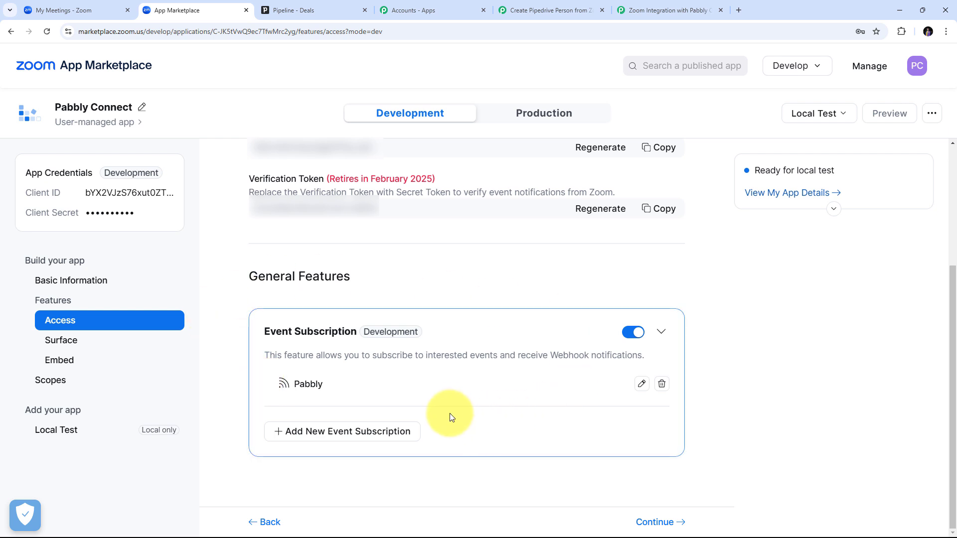
# - Continue past the Surface and Embed settings to the app's Scopes and review the scopes listed for Meeting
pyautogui.click(659, 518)
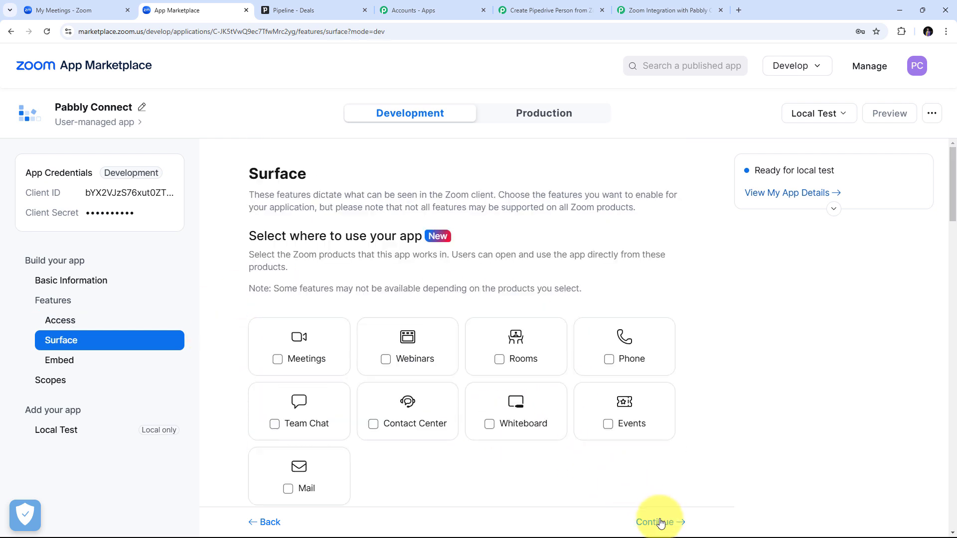
pyautogui.doubleClick(658, 522)
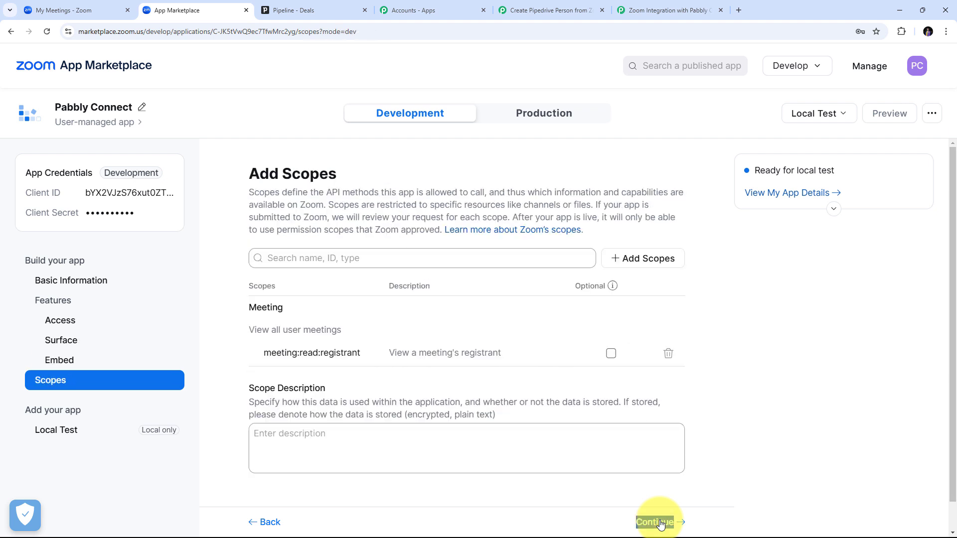
pyautogui.scroll(-1, 755, 356)
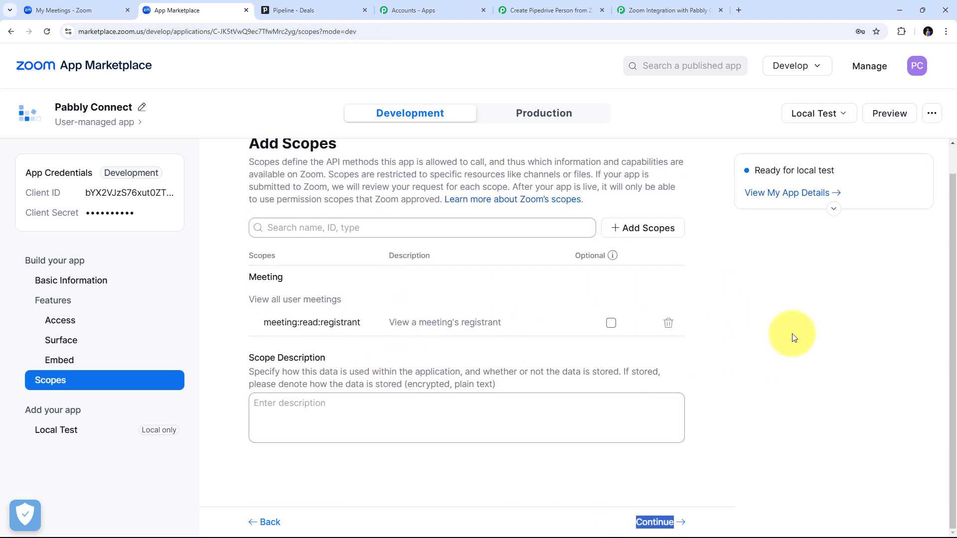
pyautogui.click(228, 158)
pyautogui.scroll(1, 234, 184)
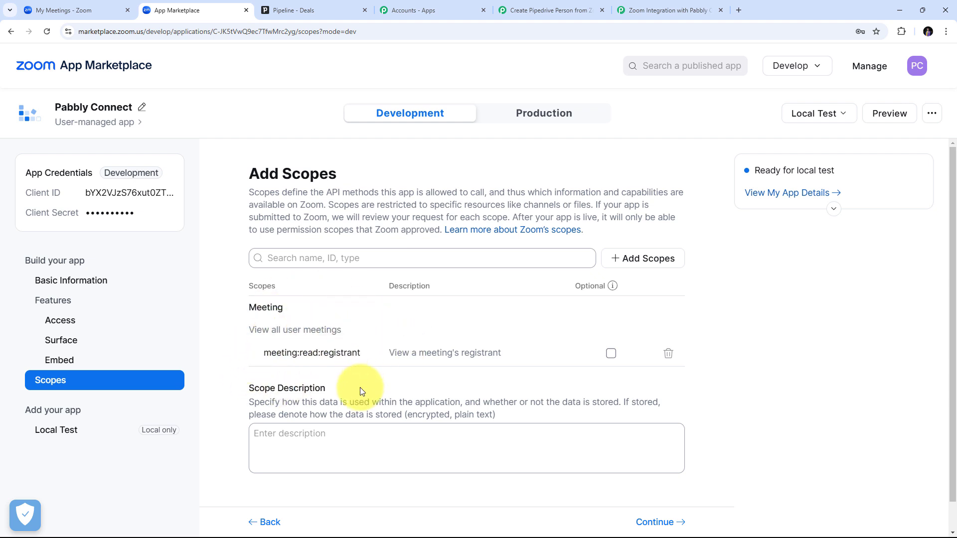
# - Continue from Scopes to the Local Test page and start adding the app to the Zoom account
pyautogui.scroll(-1, 435, 321)
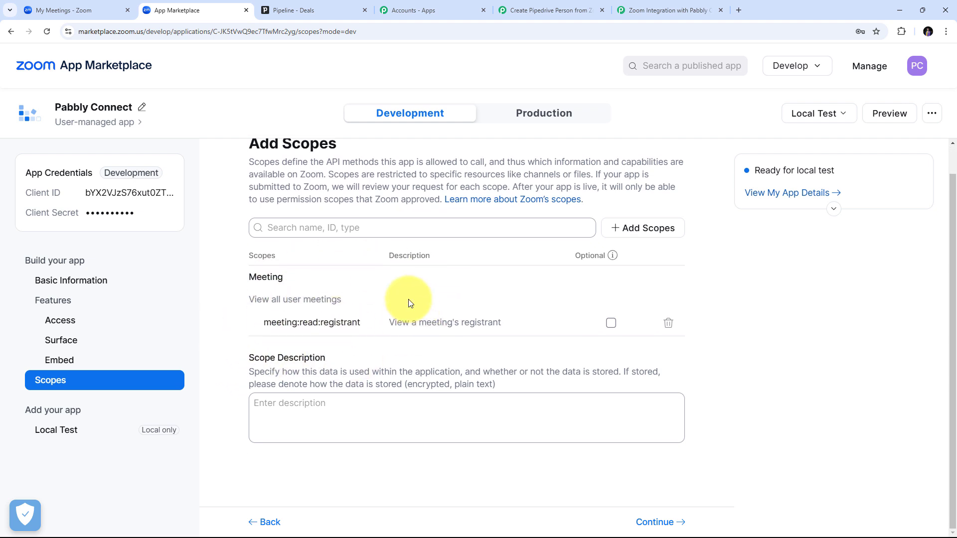
pyautogui.click(657, 522)
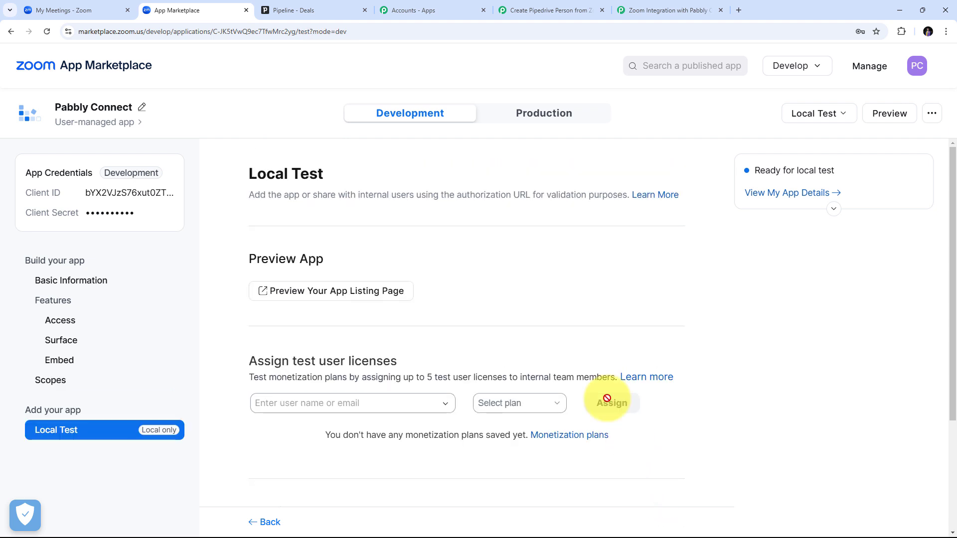
pyautogui.scroll(-3, 512, 283)
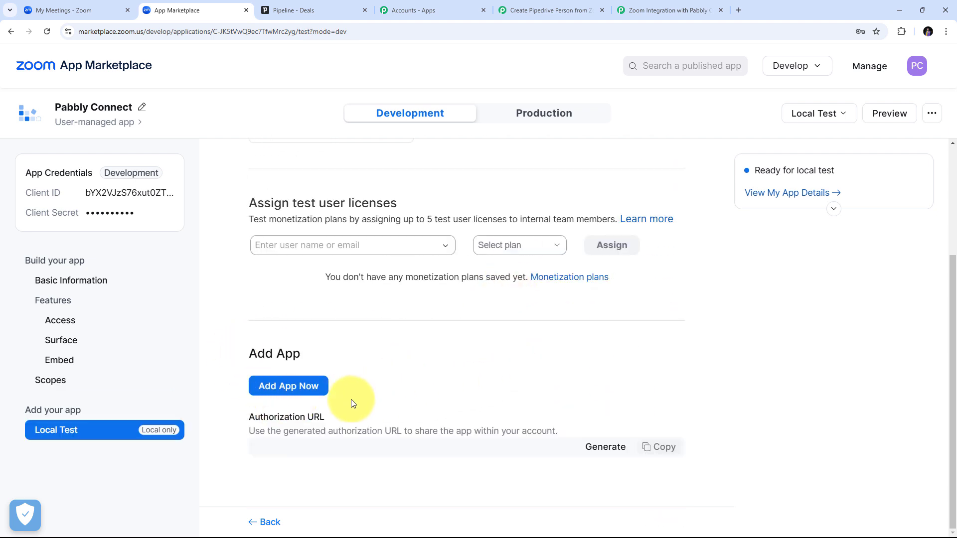
pyautogui.click(286, 386)
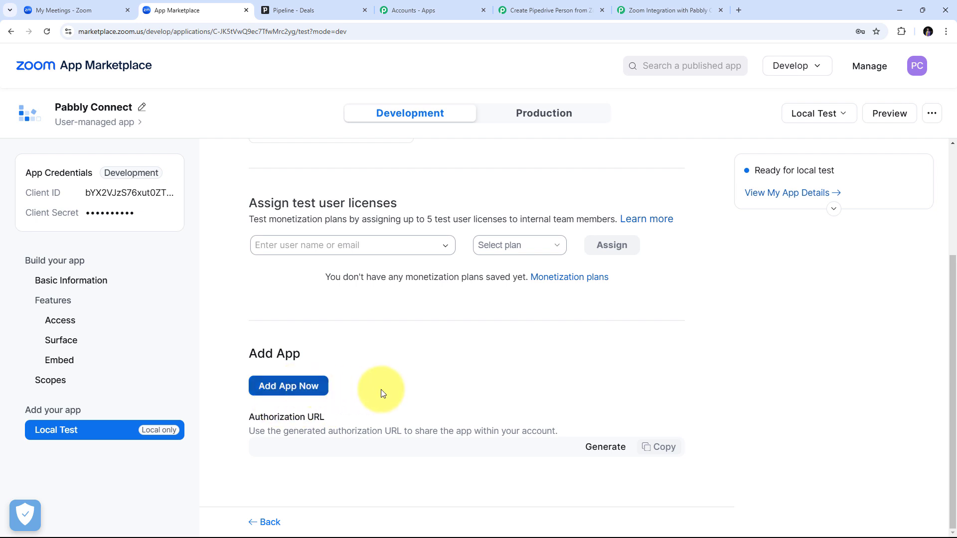
pyautogui.click(287, 388)
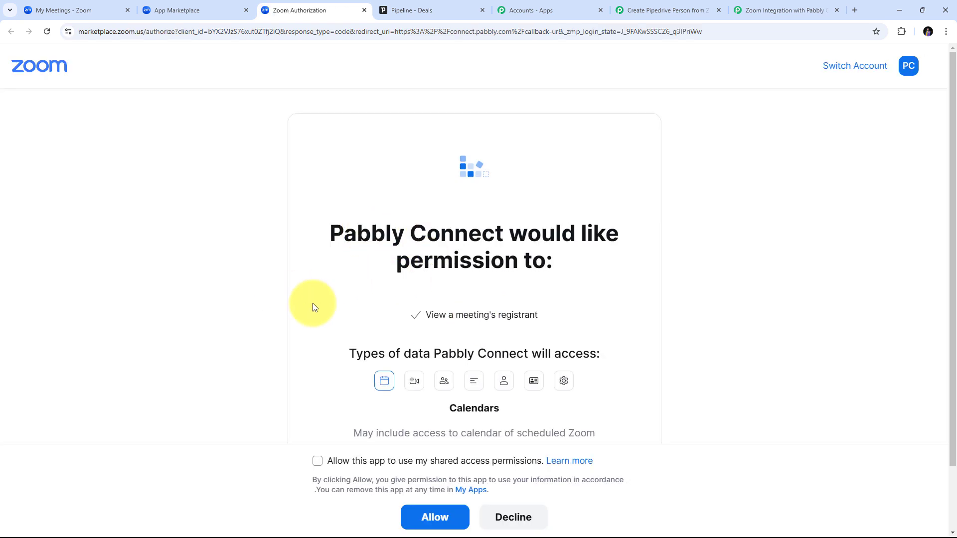
# - Allow the app to use shared access permissions, authorize it, and return to its Local Test page
pyautogui.click(317, 461)
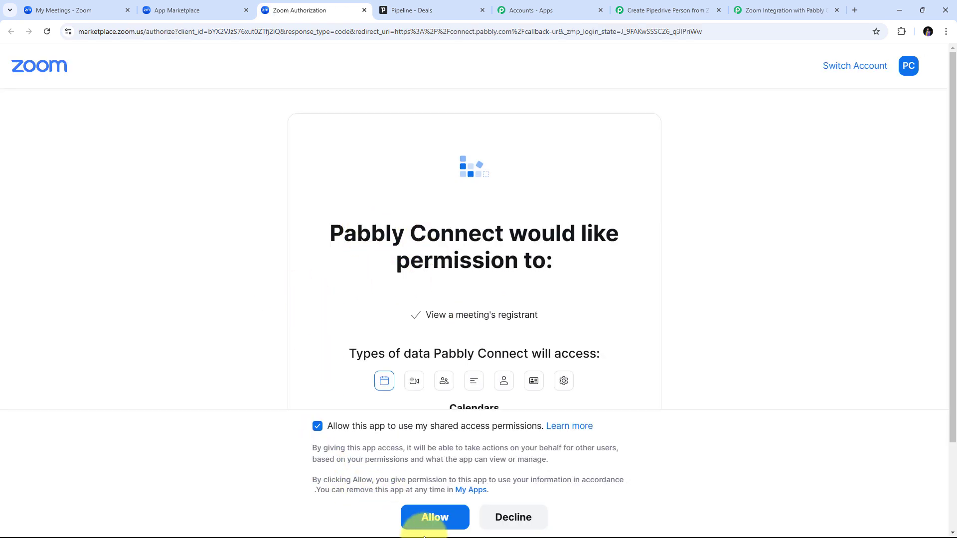
pyautogui.click(437, 519)
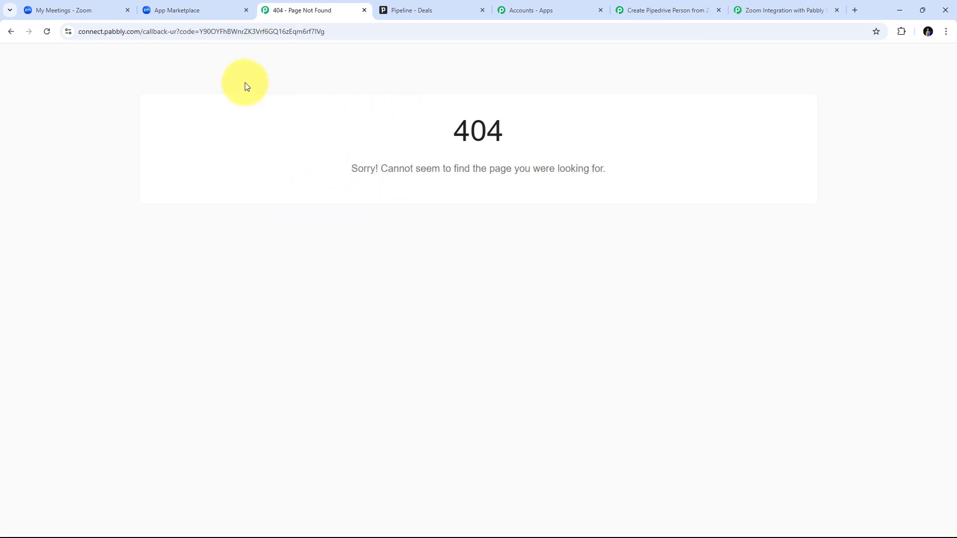
pyautogui.click(208, 11)
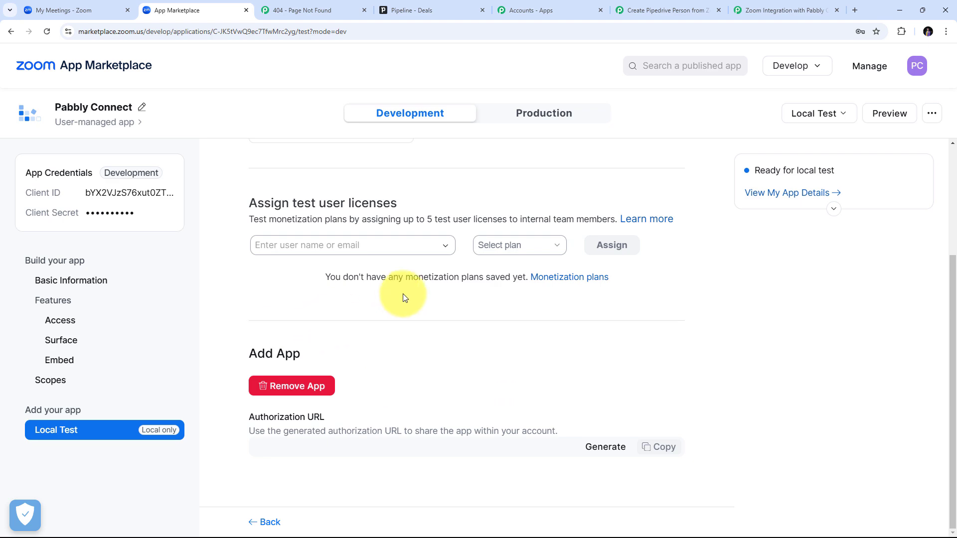
# - Switch to the Pabbly Connect workflow, save the Zoom trigger and send a test request to start capturing a webhook response
pyautogui.click(652, 7)
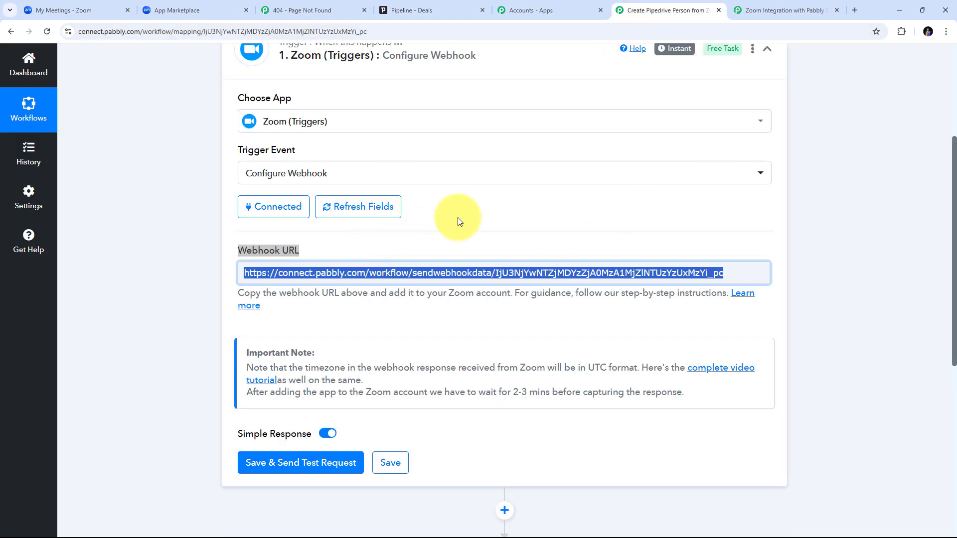
pyautogui.scroll(-2, 460, 219)
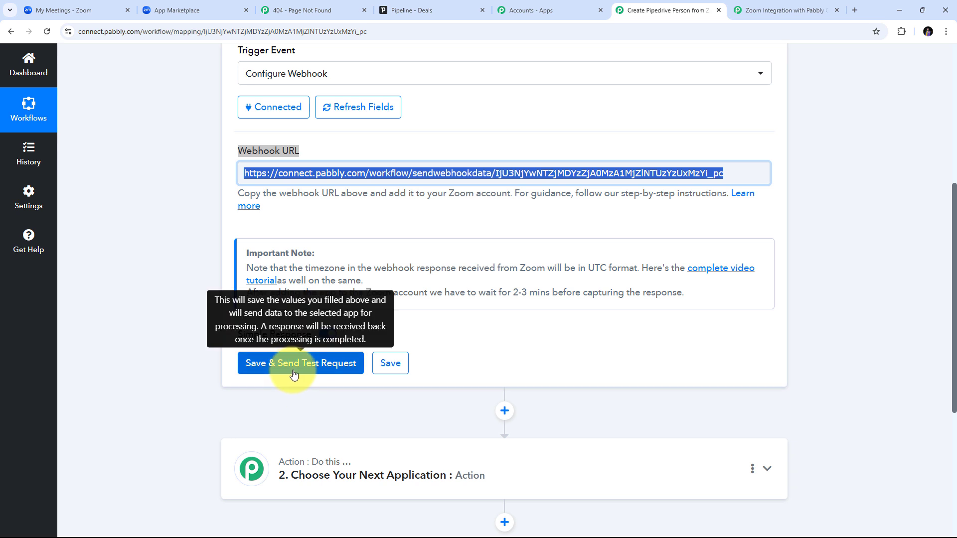
pyautogui.click(304, 370)
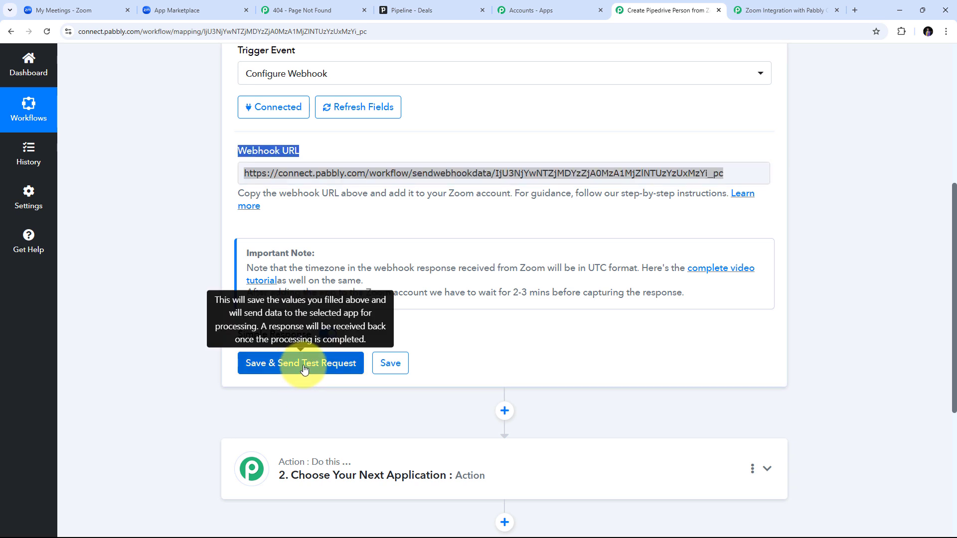
pyautogui.click(305, 369)
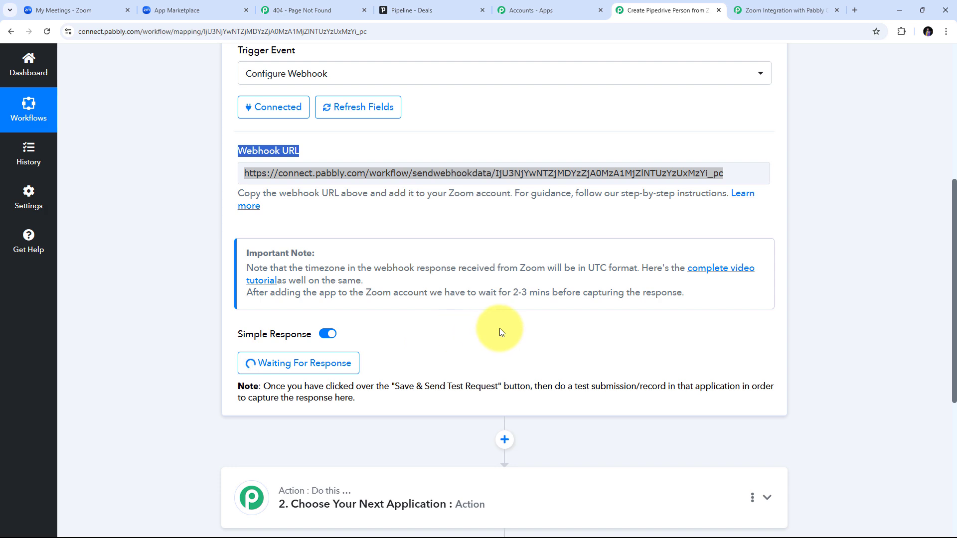
# - Switch to the Zoom account and open the Fitness Workshop meeting from the upcoming meetings
pyautogui.click(60, 10)
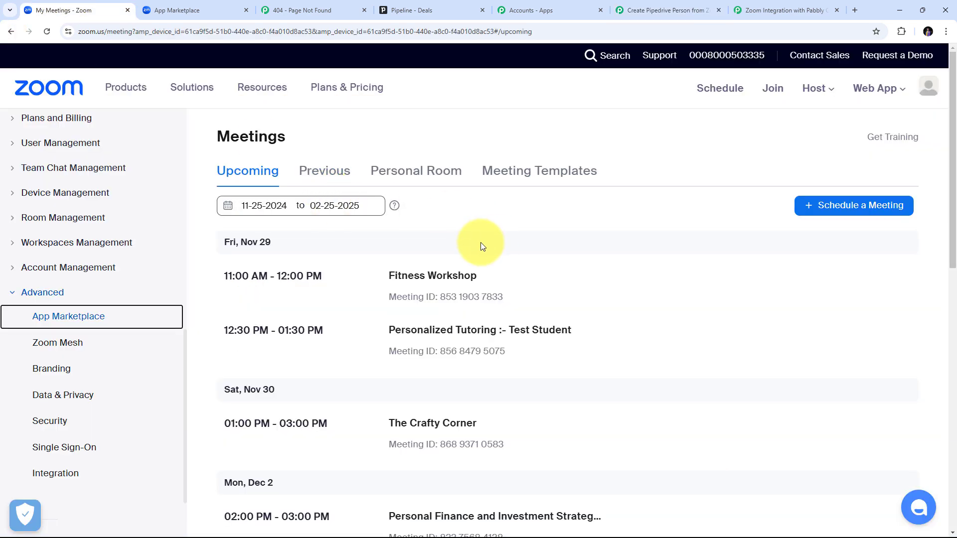
pyautogui.scroll(-3, 482, 246)
pyautogui.scroll(3, 481, 243)
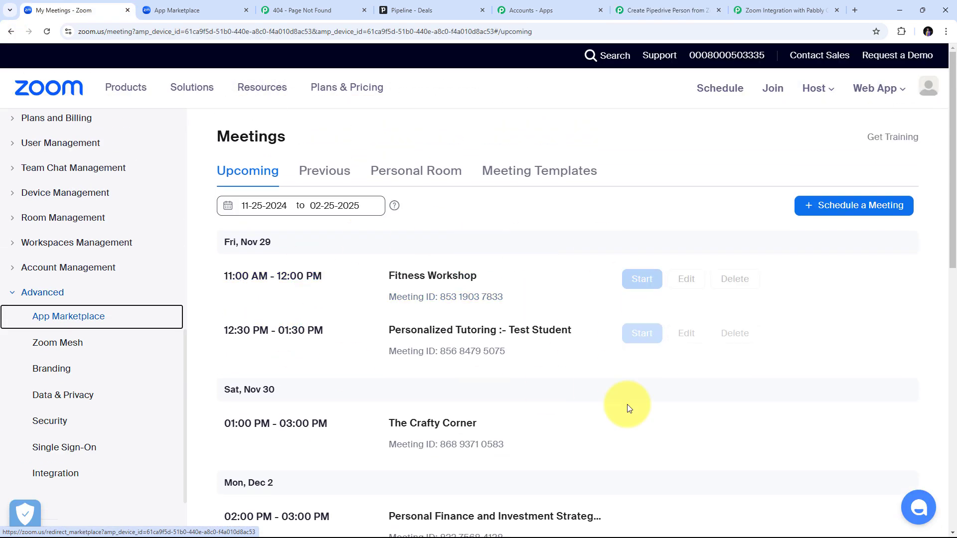
pyautogui.scroll(-3, 561, 381)
pyautogui.scroll(-2, 534, 305)
pyautogui.scroll(5, 543, 393)
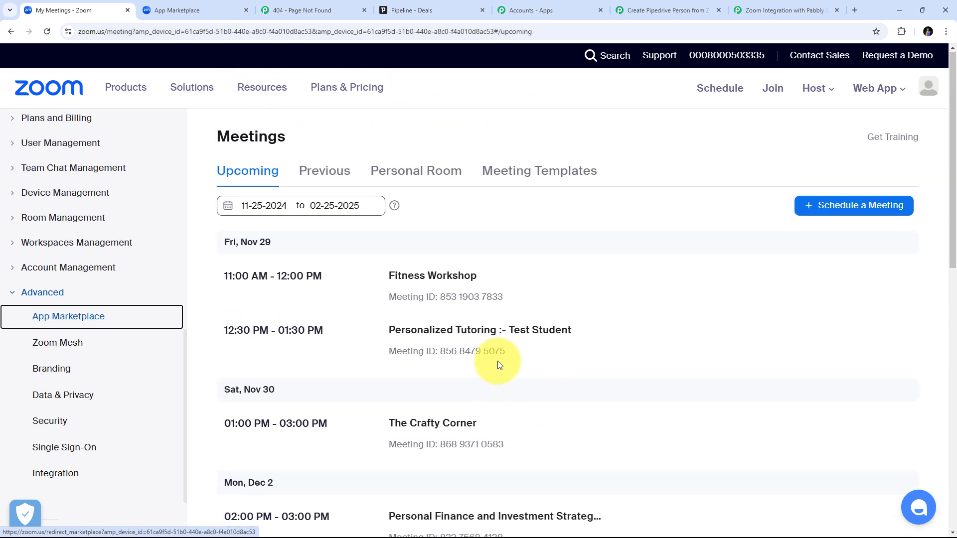
pyautogui.scroll(-4, 367, 282)
pyautogui.scroll(4, 368, 280)
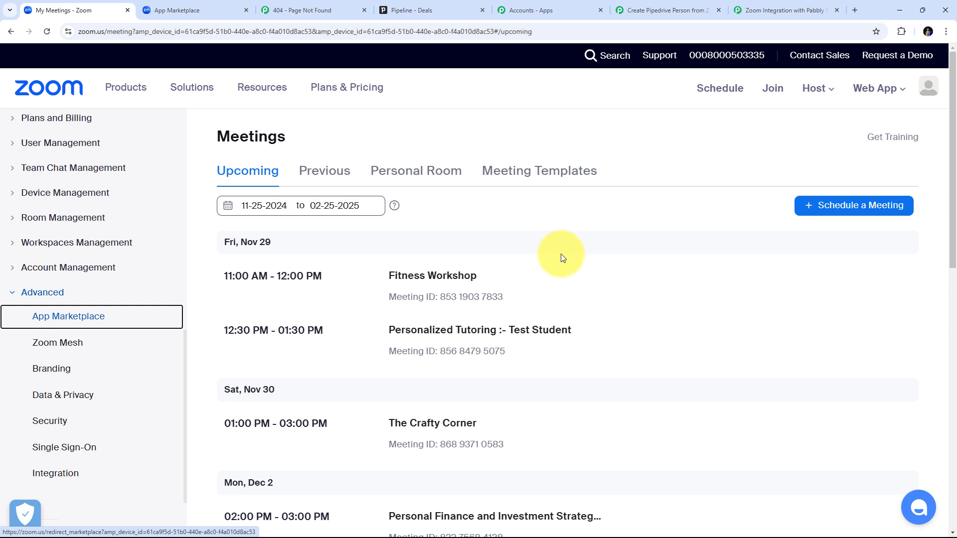
pyautogui.click(433, 276)
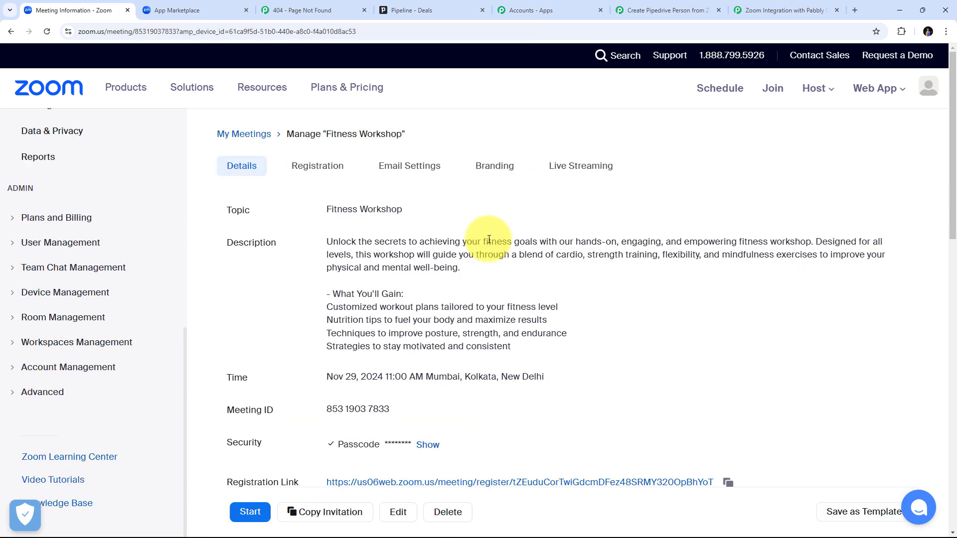
# - Open the Fitness Workshop registration link and submit the registration form with the test registrant's name and email filled in
pyautogui.scroll(-3, 486, 244)
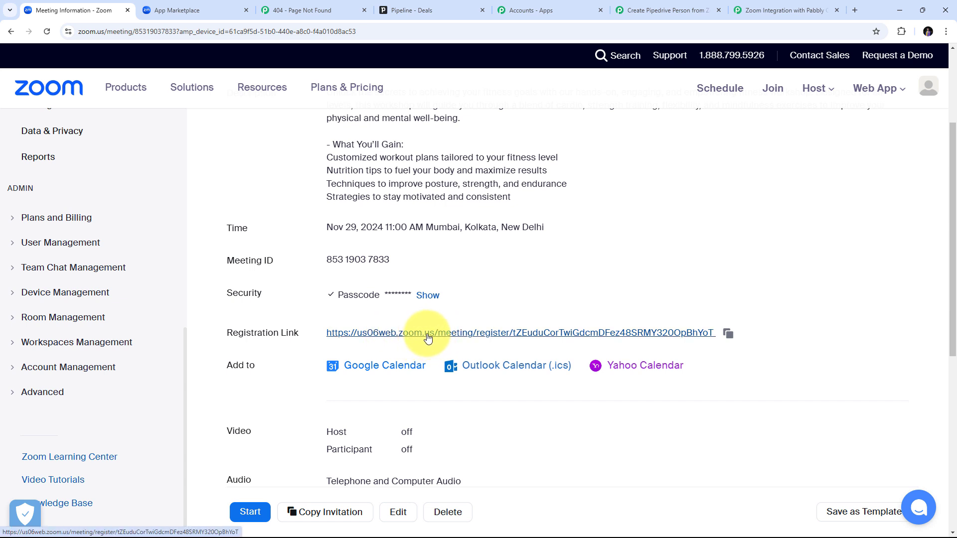
pyautogui.click(451, 338)
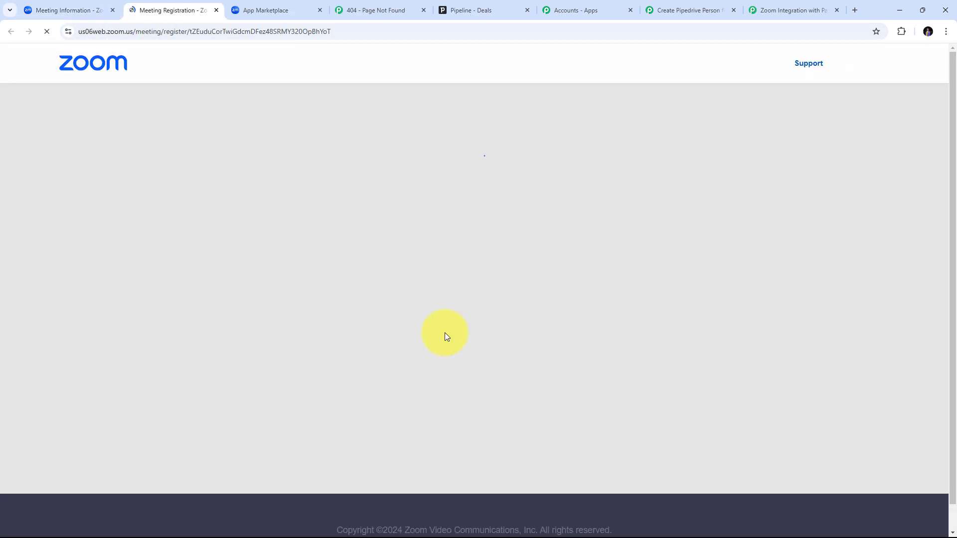
pyautogui.scroll(-4, 597, 266)
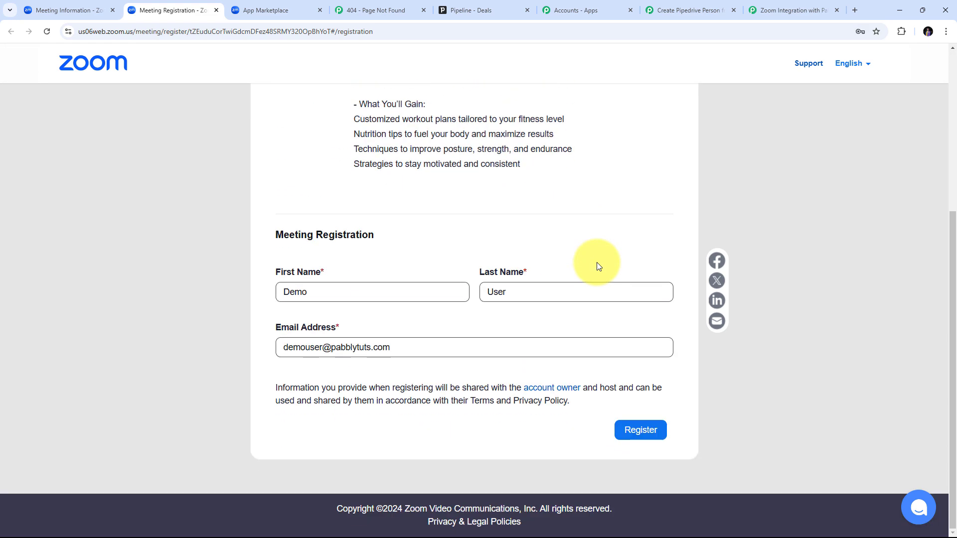
pyautogui.scroll(-1, 401, 300)
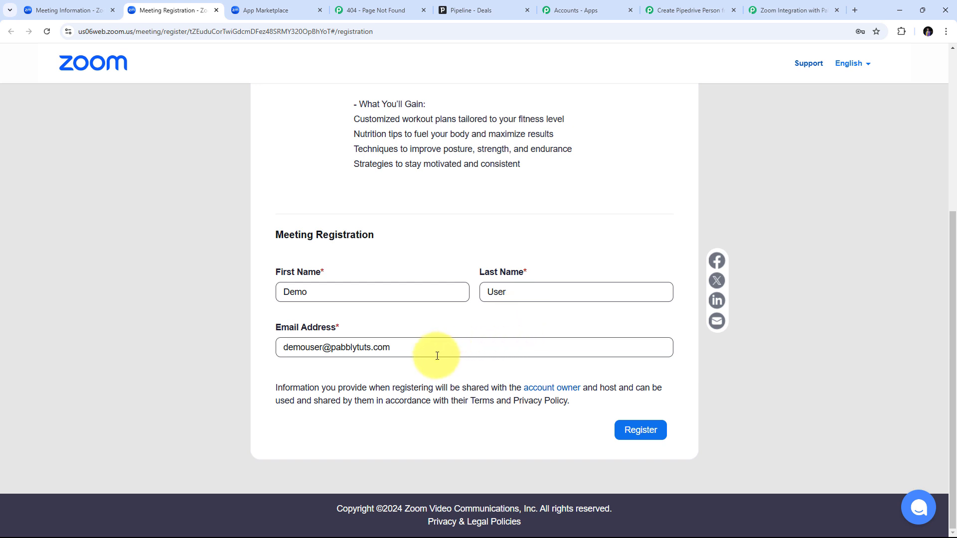
pyautogui.click(640, 436)
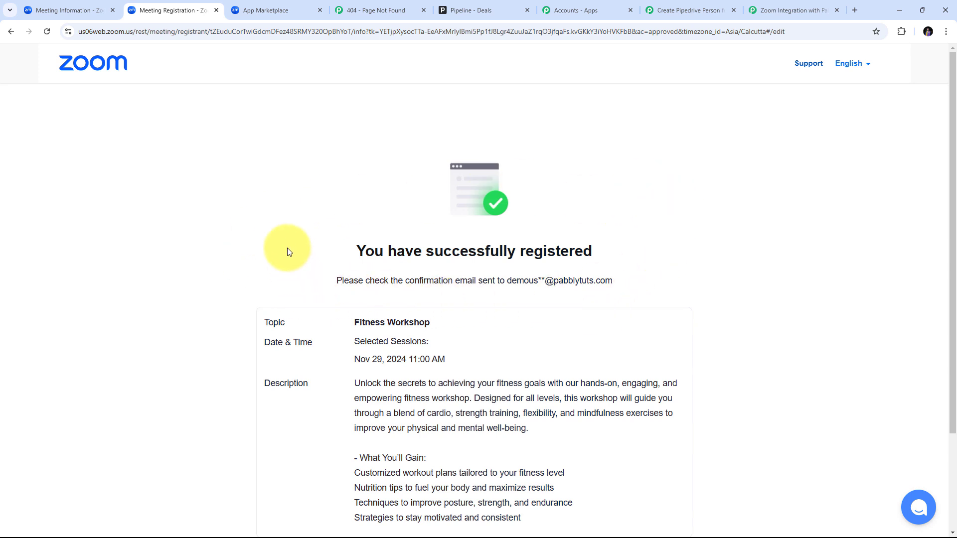
# - Switch back to the Pabbly Connect workflow and check the meeting topic in the response received by the Zoom trigger
pyautogui.click(668, 11)
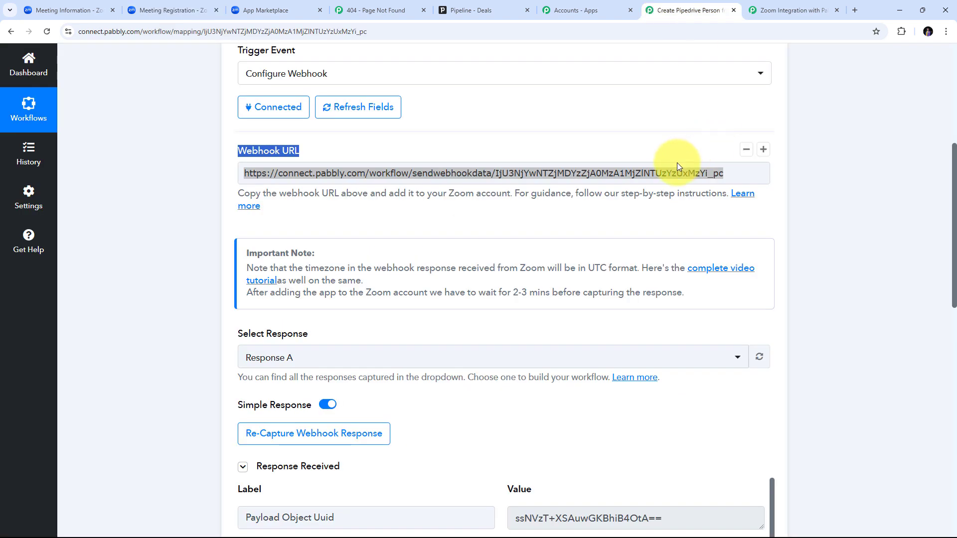
pyautogui.scroll(-6, 897, 219)
pyautogui.scroll(-1, 882, 208)
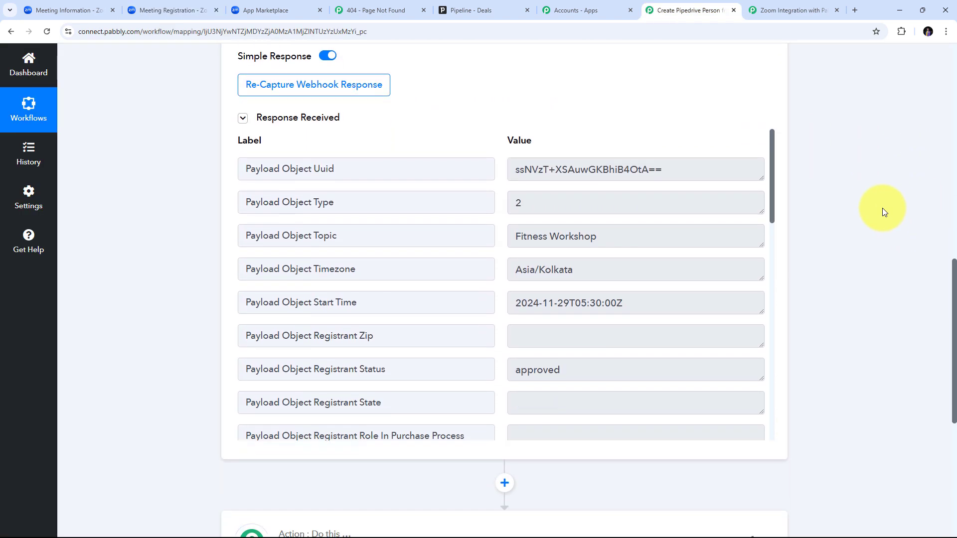
pyautogui.scroll(-2, 497, 217)
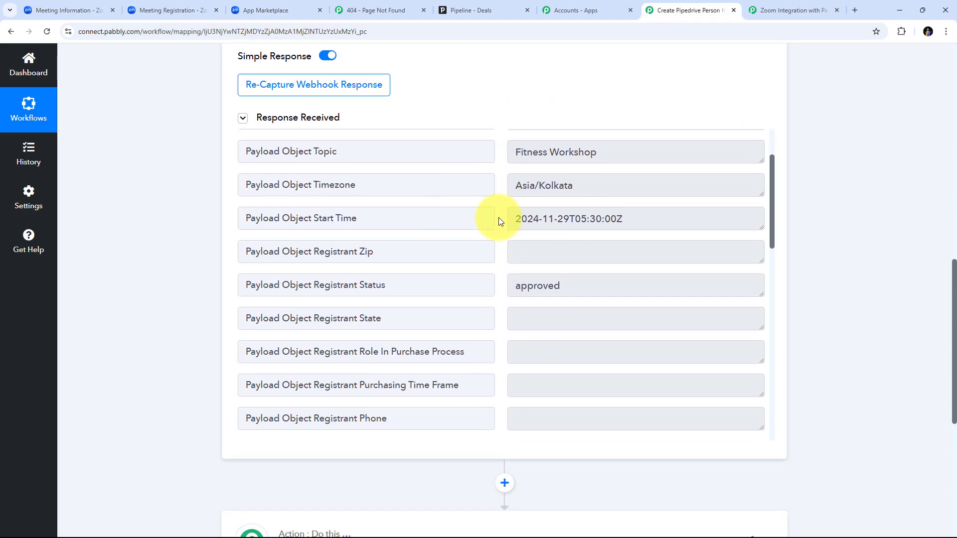
pyautogui.scroll(2, 499, 217)
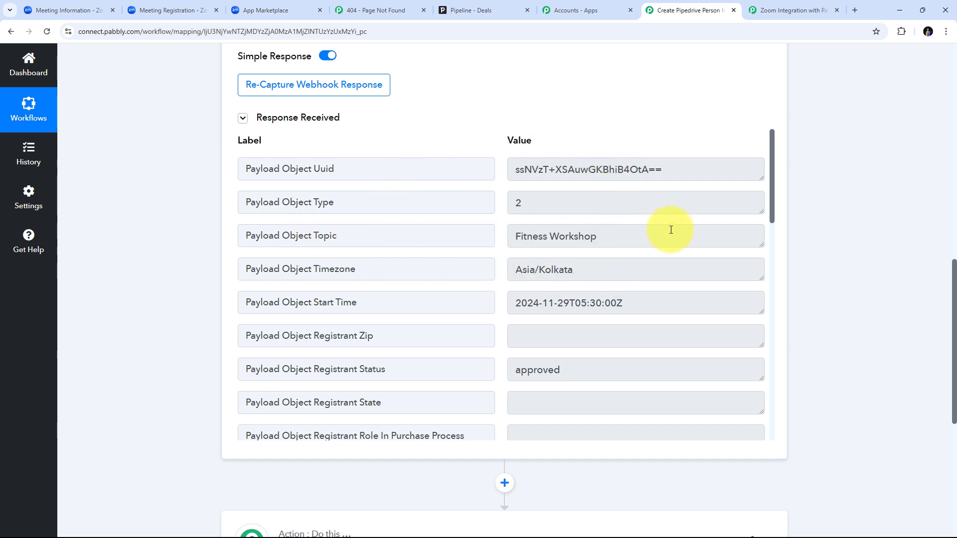
pyautogui.click(636, 233)
pyautogui.tripleClick(555, 239)
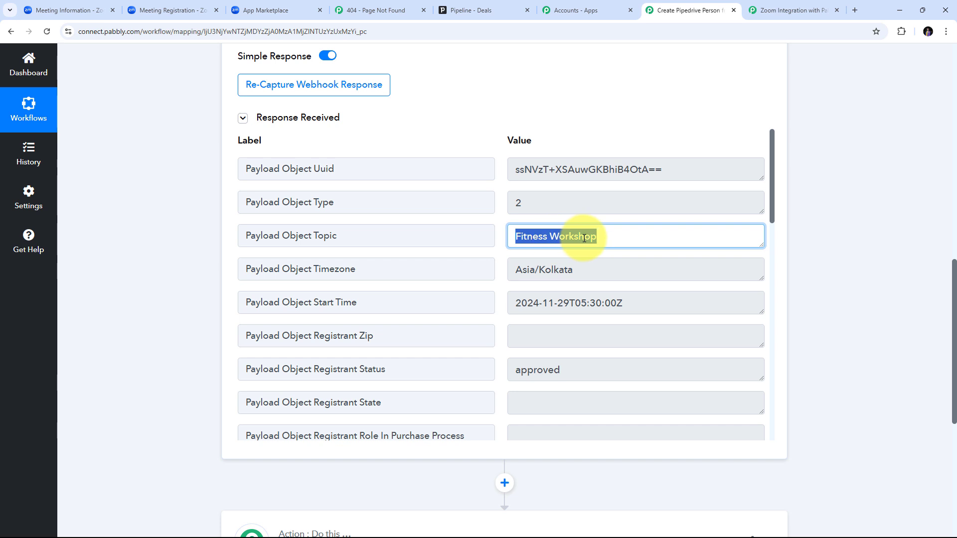
# - Examine the registrant's first name, last name and email fields in the captured Zoom response
pyautogui.scroll(-9, 640, 250)
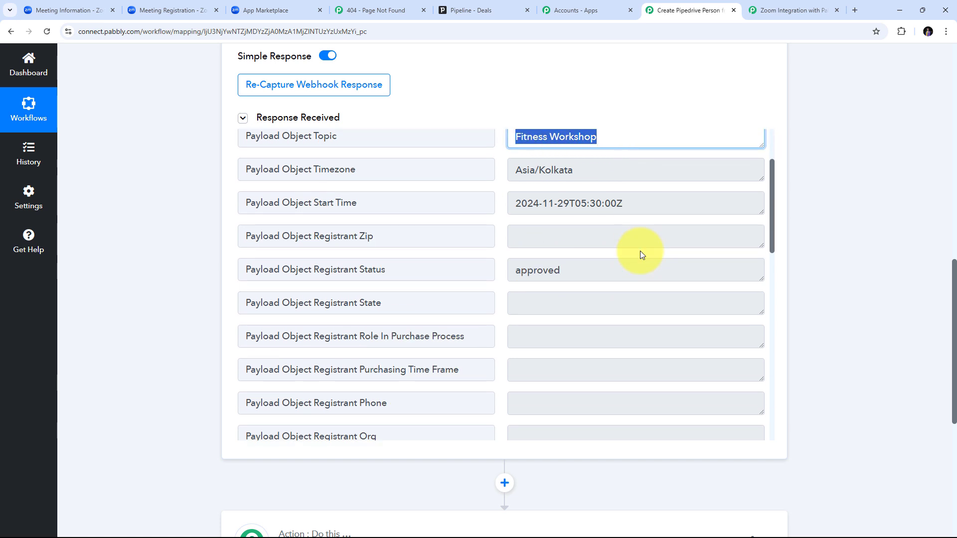
pyautogui.scroll(-2, 640, 250)
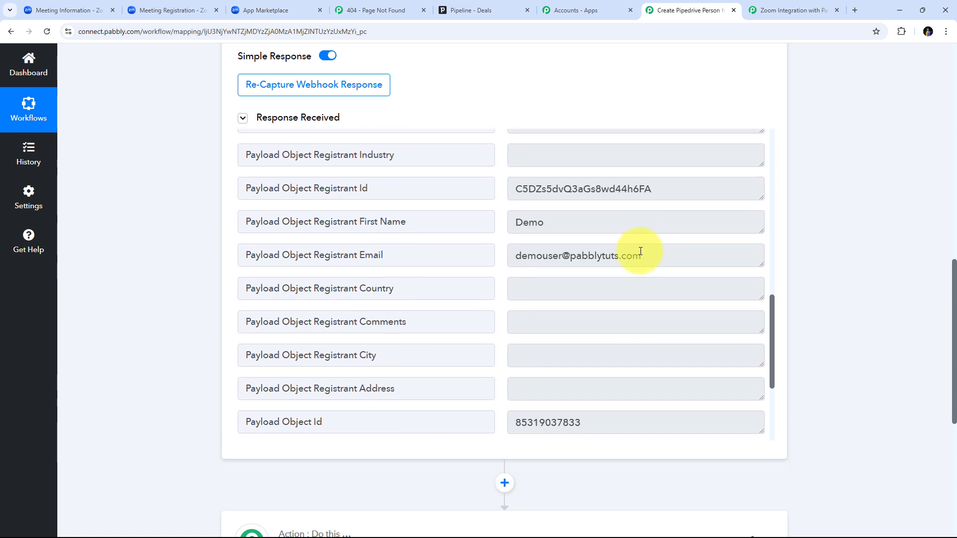
pyautogui.scroll(2, 544, 271)
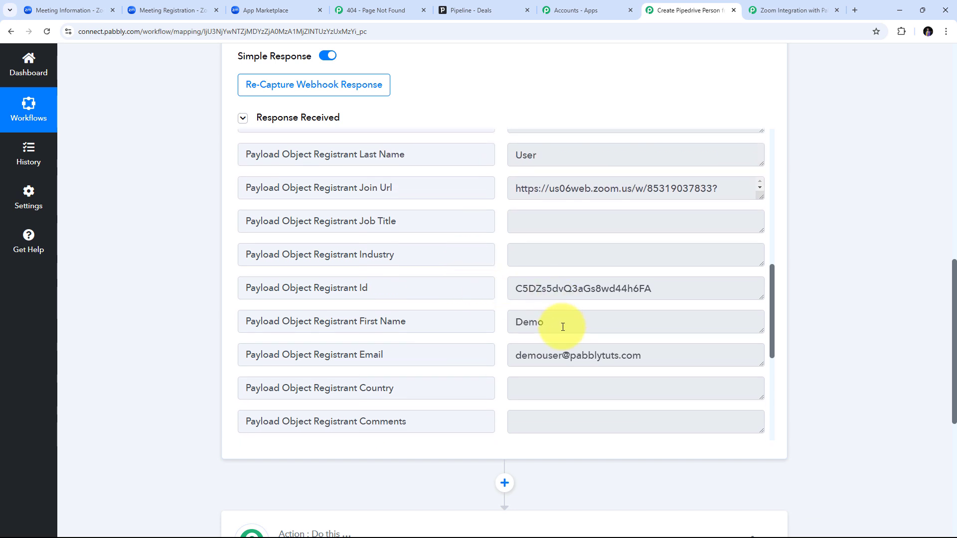
pyautogui.moveTo(560, 321); pyautogui.dragTo(496, 325)
pyautogui.scroll(1, 517, 256)
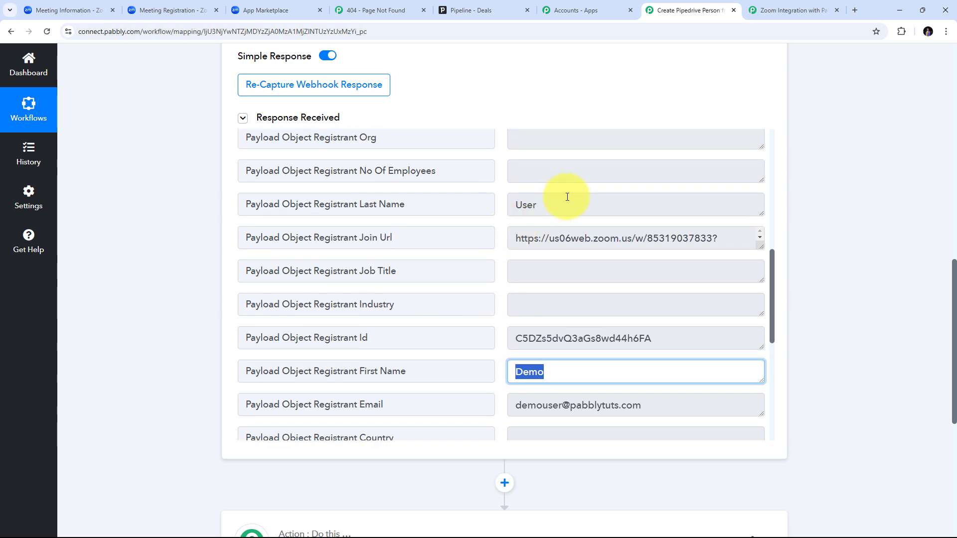
pyautogui.moveTo(520, 202); pyautogui.dragTo(577, 214)
pyautogui.scroll(-1, 577, 214)
pyautogui.scroll(-1, 498, 359)
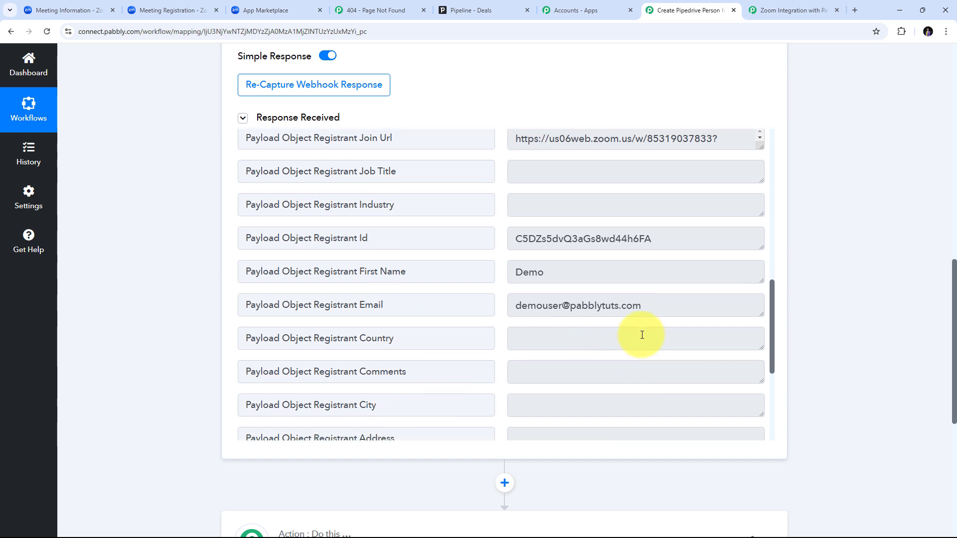
pyautogui.moveTo(672, 306); pyautogui.dragTo(336, 327)
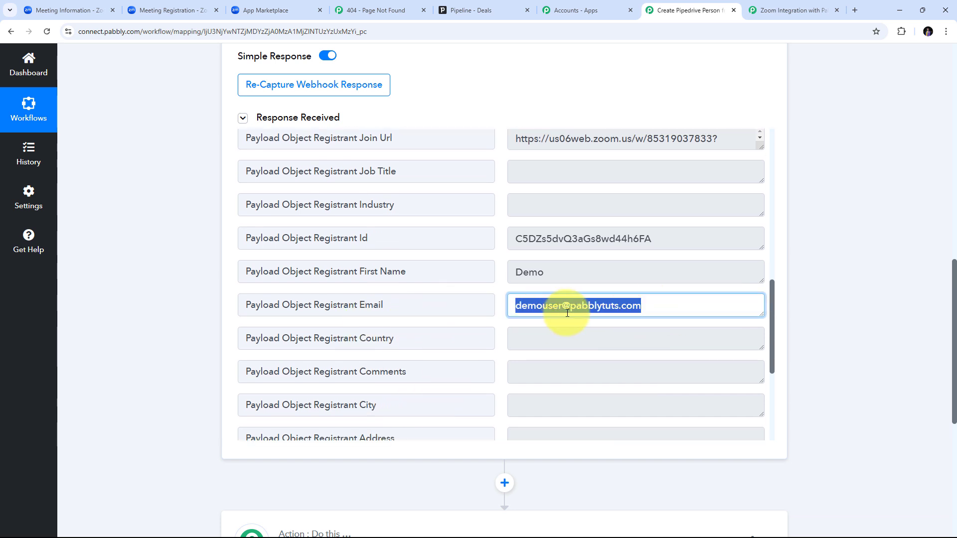
pyautogui.click(497, 307)
pyautogui.scroll(4, 502, 315)
pyautogui.scroll(-3, 501, 315)
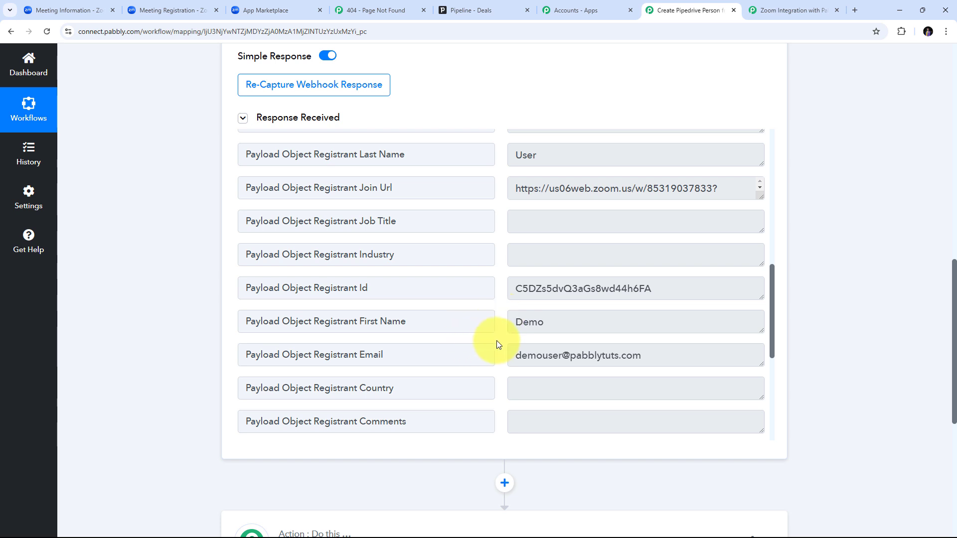
pyautogui.scroll(4, 501, 320)
pyautogui.scroll(-4, 500, 319)
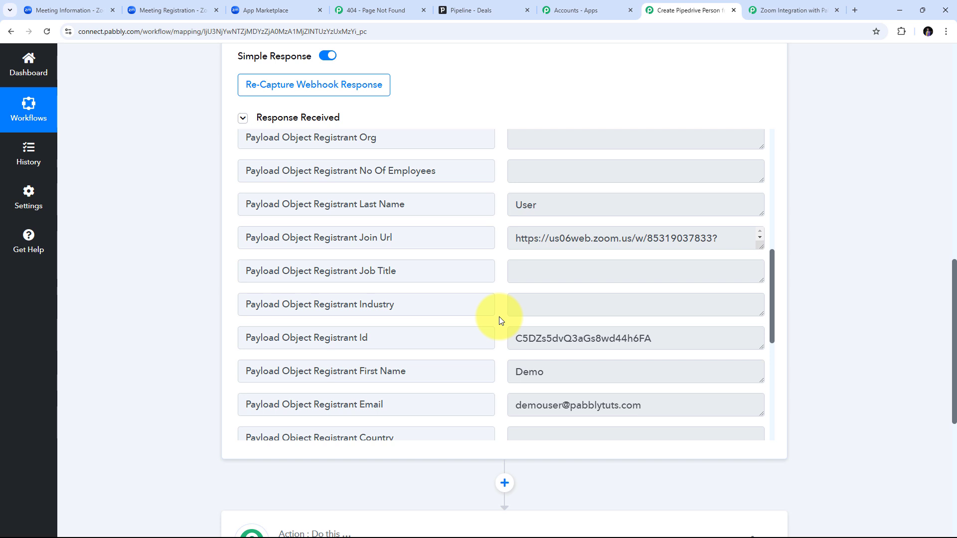
# - Recheck the registrant fields in the Zoom response, and choose Pipedrive as the app for the workflow's action step
pyautogui.scroll(6, 500, 319)
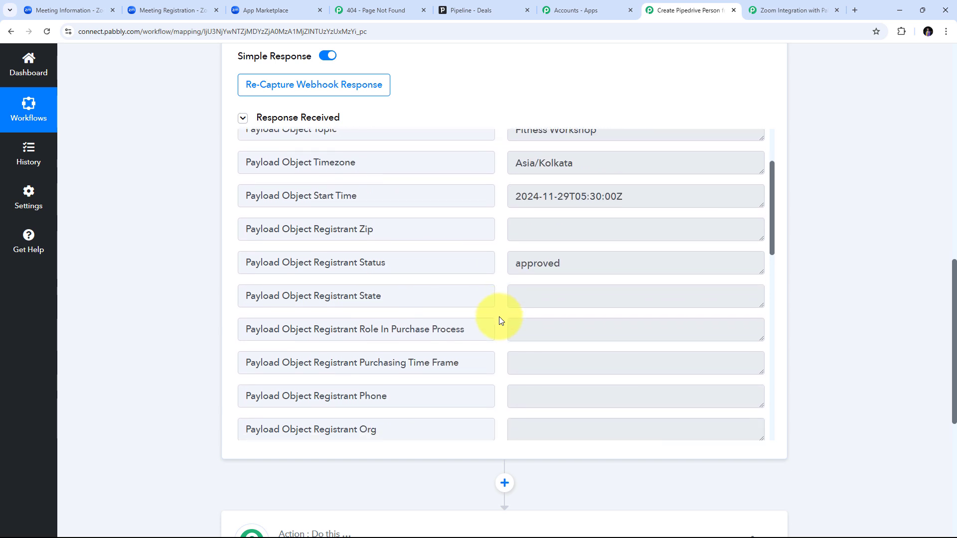
pyautogui.scroll(-9, 500, 320)
pyautogui.scroll(3, 500, 319)
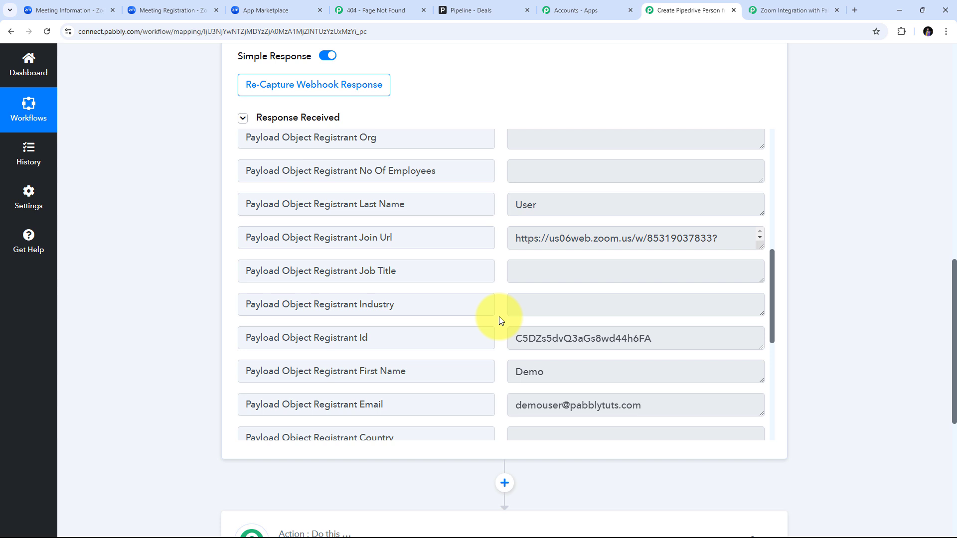
pyautogui.scroll(-1, 829, 252)
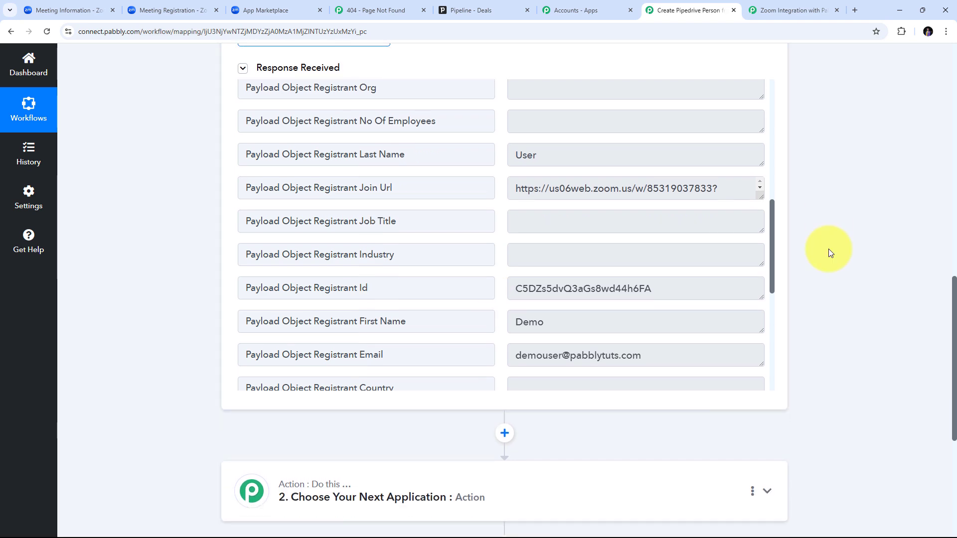
pyautogui.scroll(-4, 825, 257)
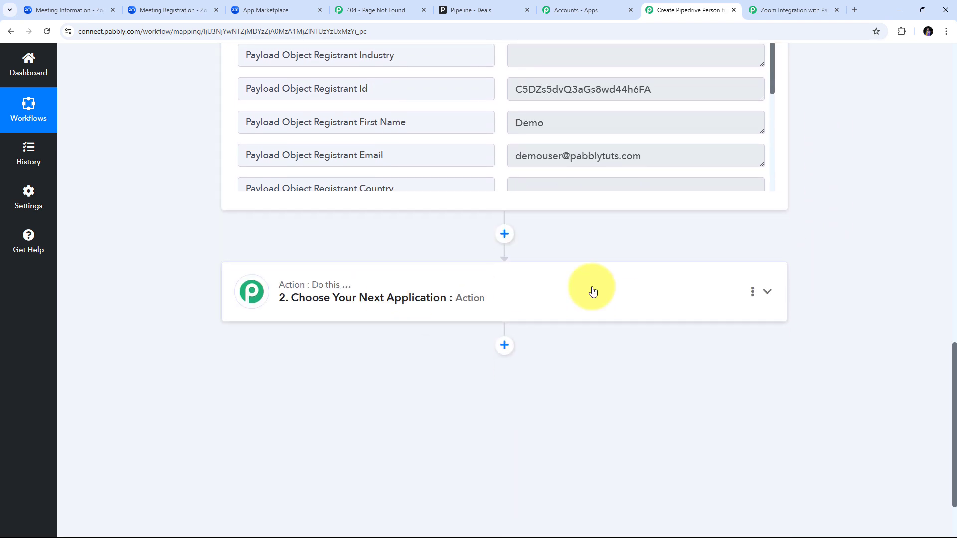
pyautogui.click(768, 292)
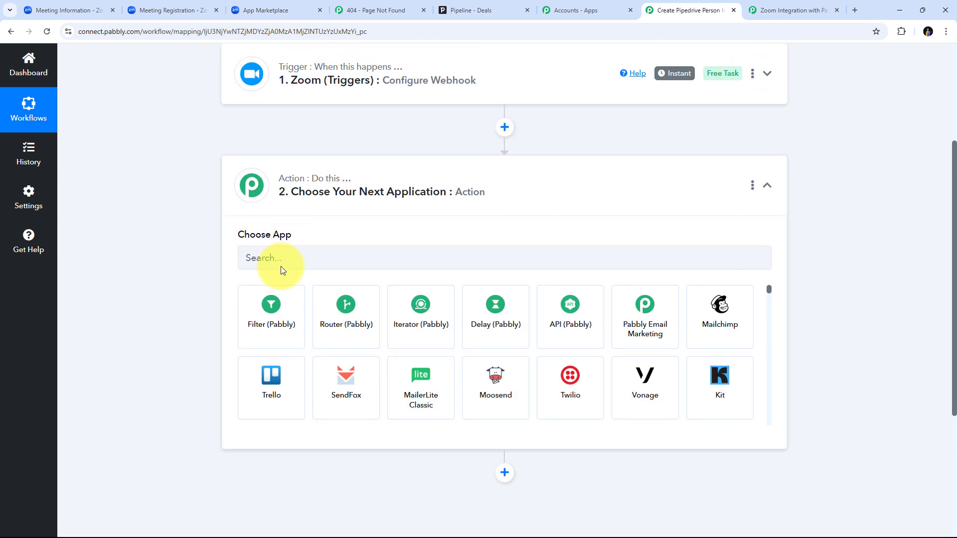
pyautogui.click(286, 258)
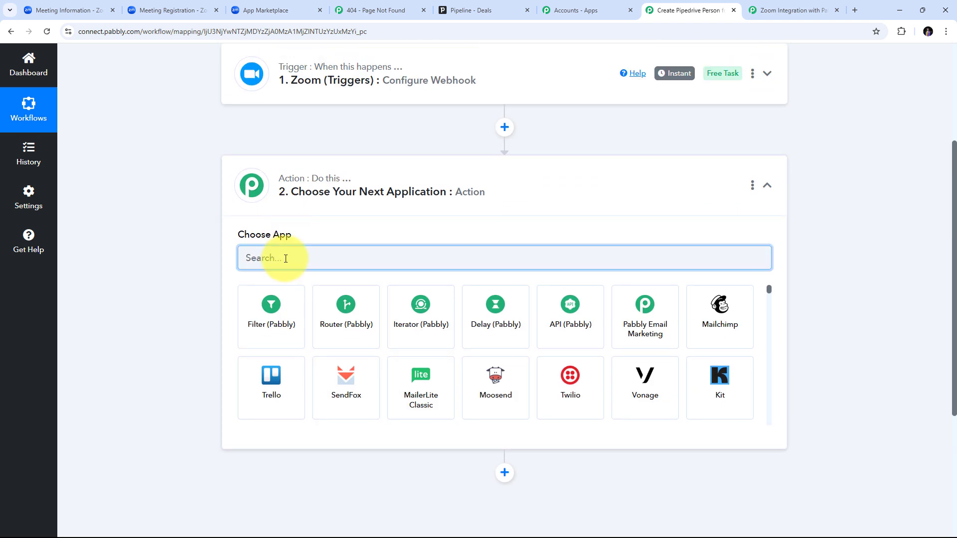
pyautogui.write('Pipe')
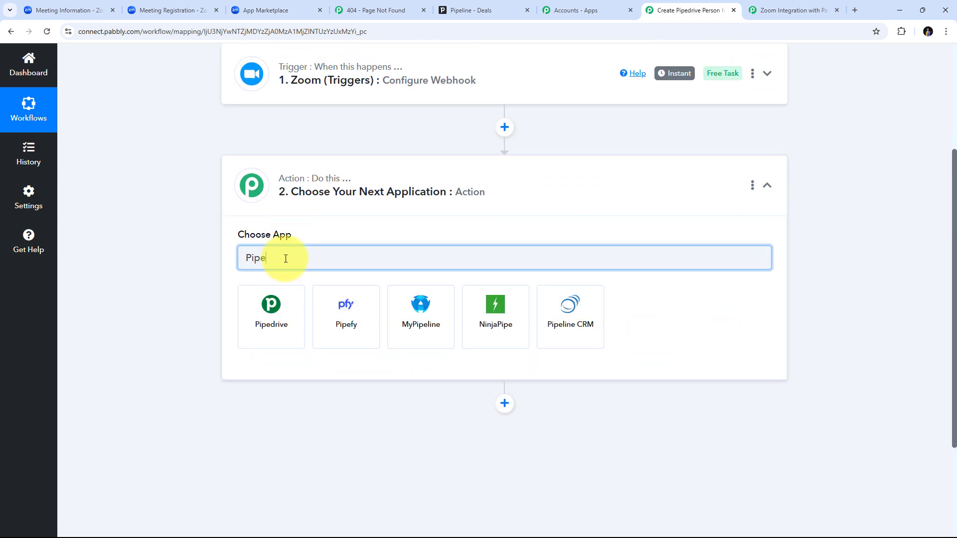
pyautogui.write('drive')
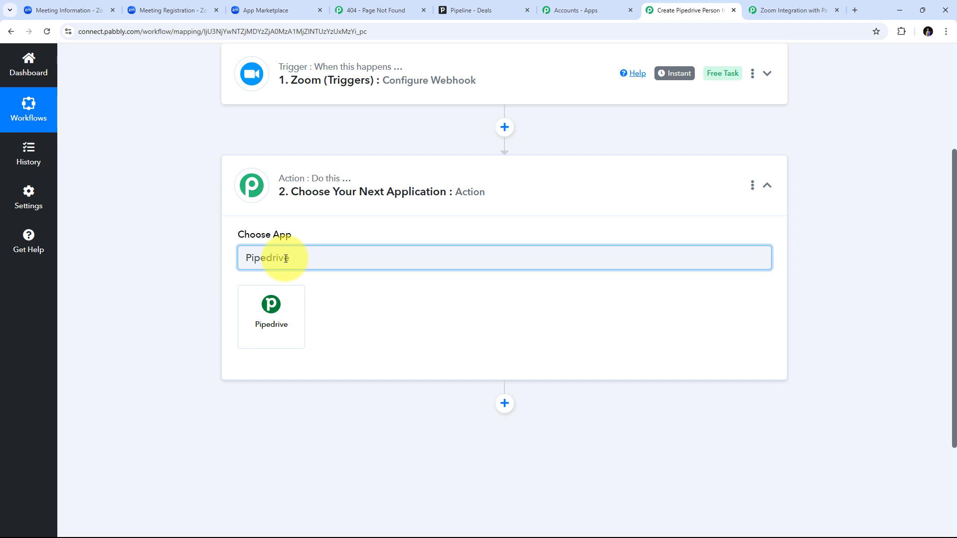
pyautogui.click(278, 317)
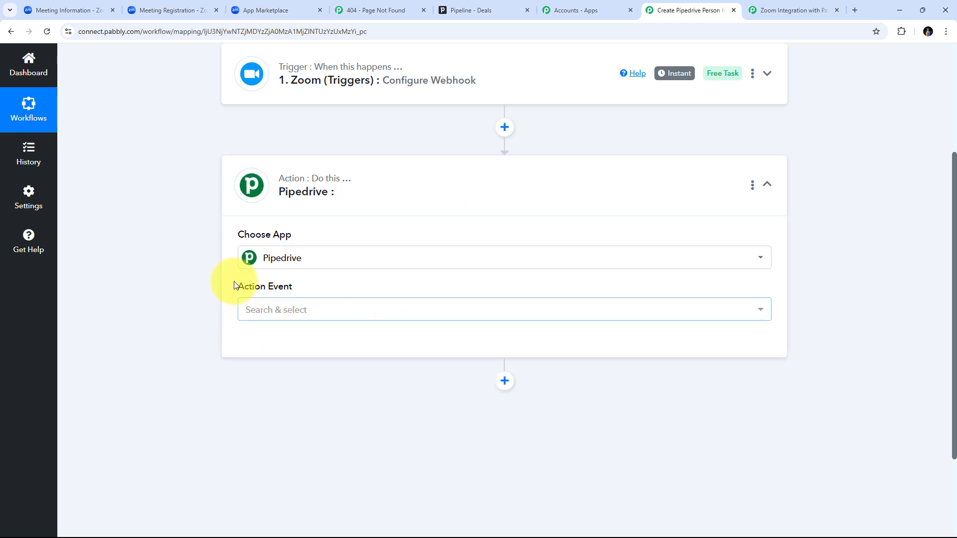
# - Set the action event to Create a Person and choose to add a new connection for the Pipedrive account
pyautogui.click(504, 310)
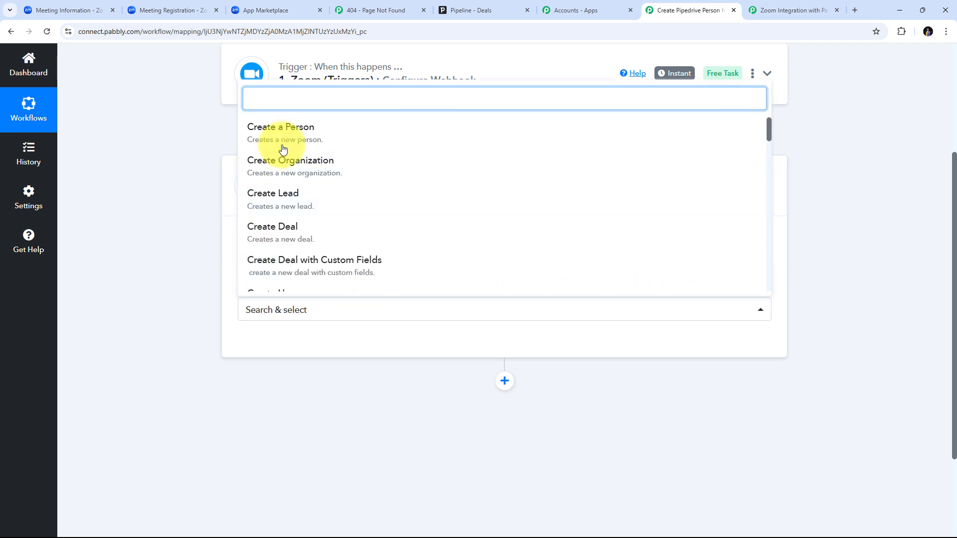
pyautogui.click(321, 140)
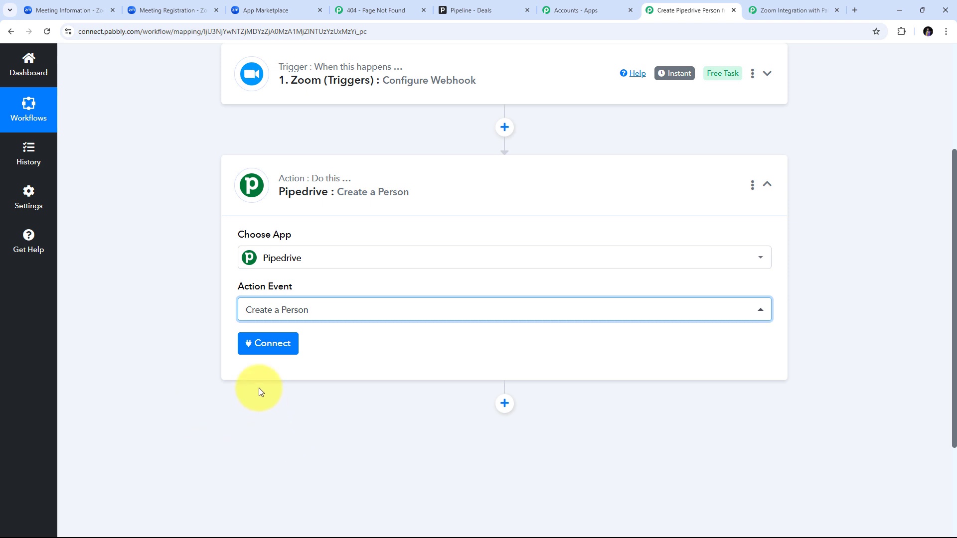
pyautogui.click(269, 344)
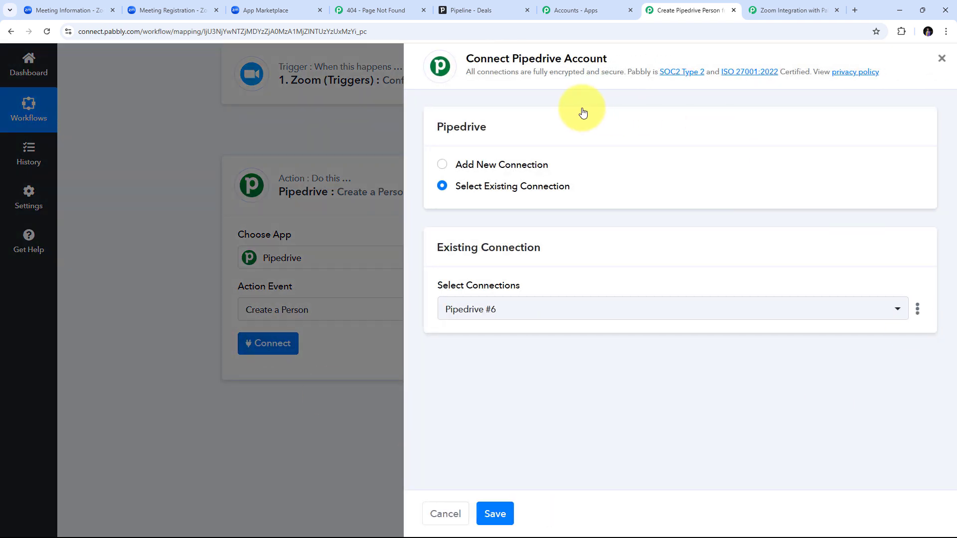
pyautogui.click(443, 166)
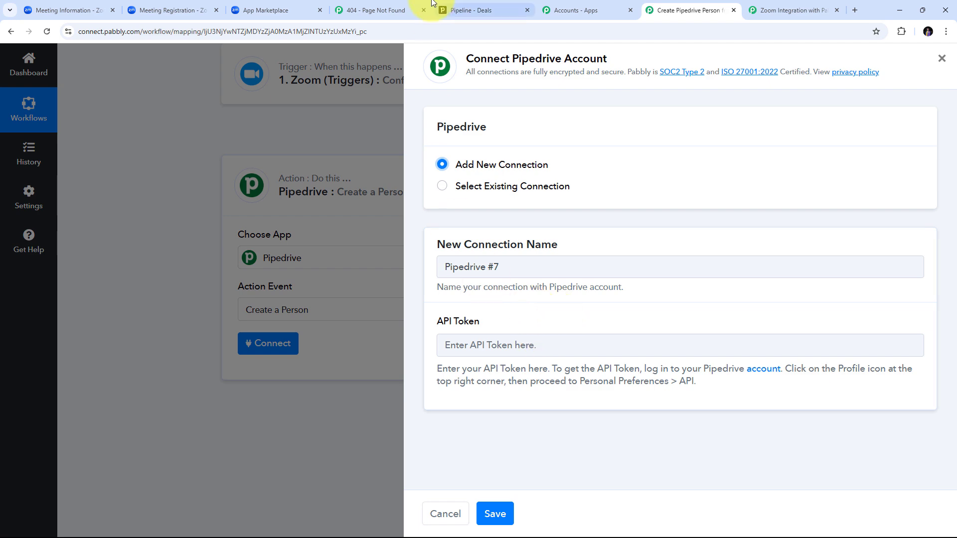
# - Switch to the Pipedrive account and open the API section of the personal preferences
pyautogui.click(481, 6)
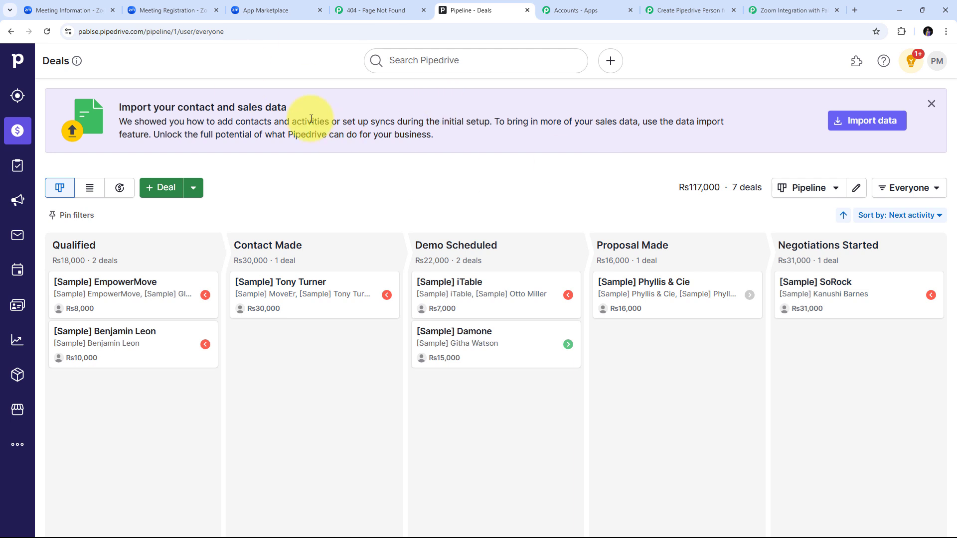
pyautogui.click(937, 65)
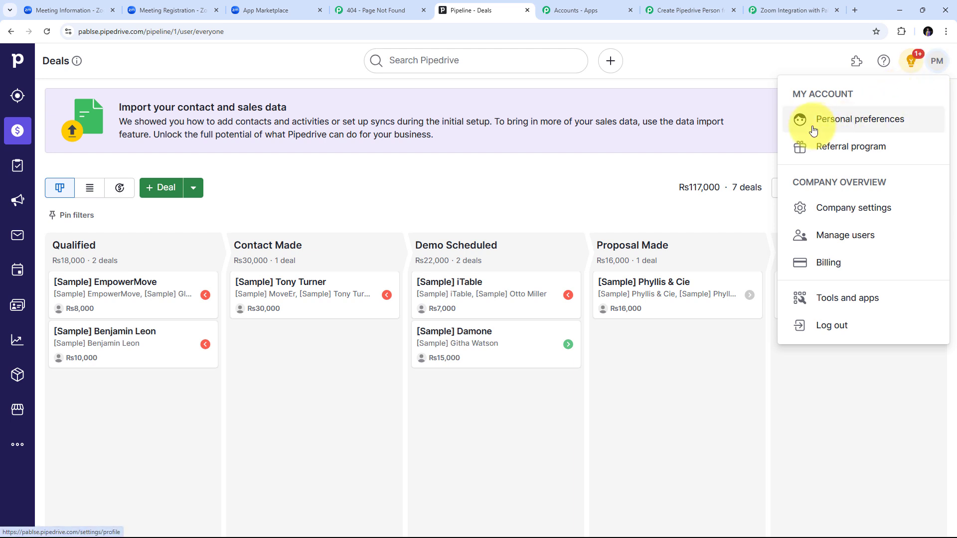
pyautogui.click(844, 133)
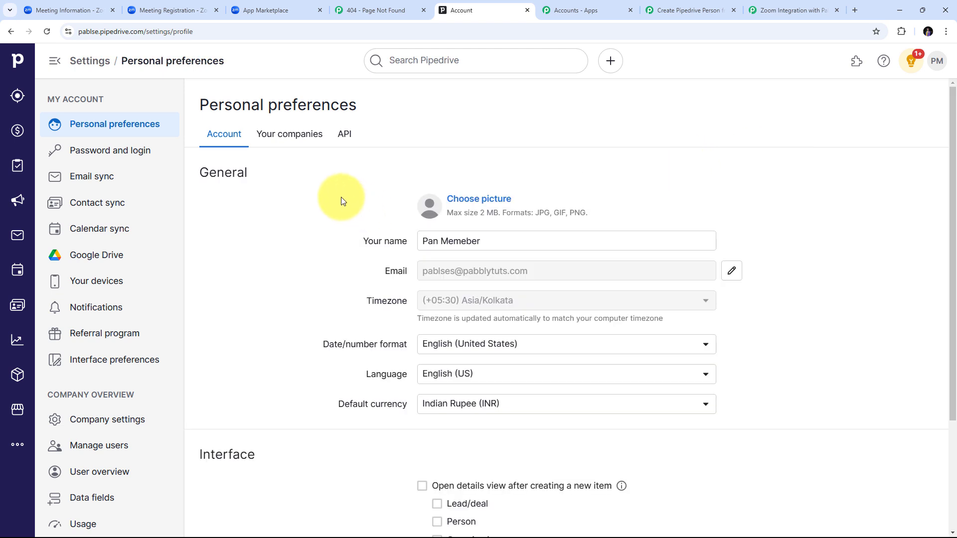
pyautogui.click(348, 139)
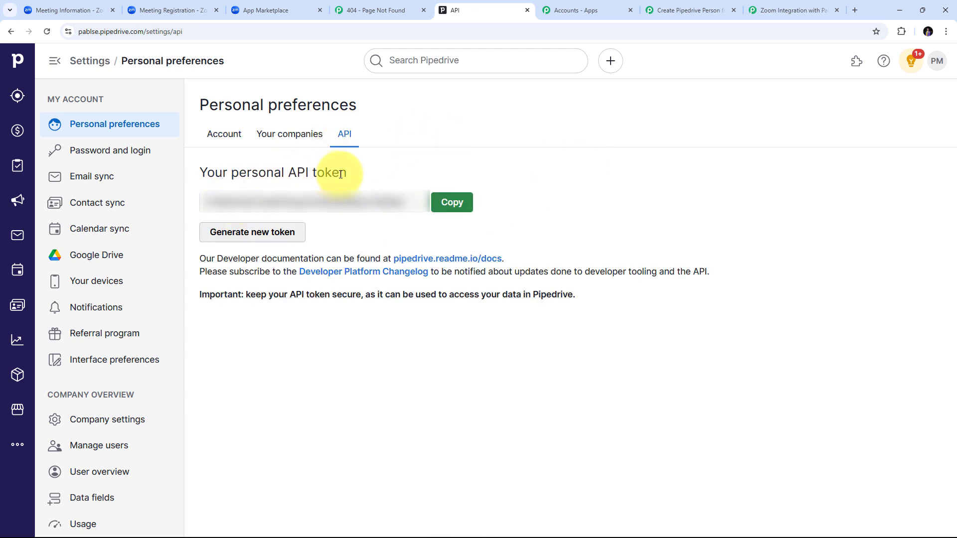
# - Generate a new personal API token, confirming deactivation of the current one, and copy the new token
pyautogui.click(248, 233)
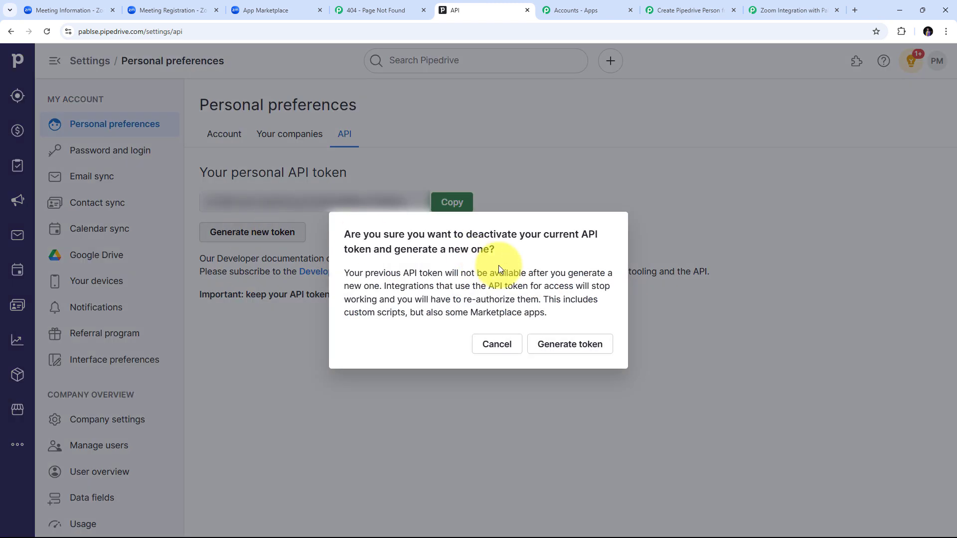
pyautogui.click(559, 345)
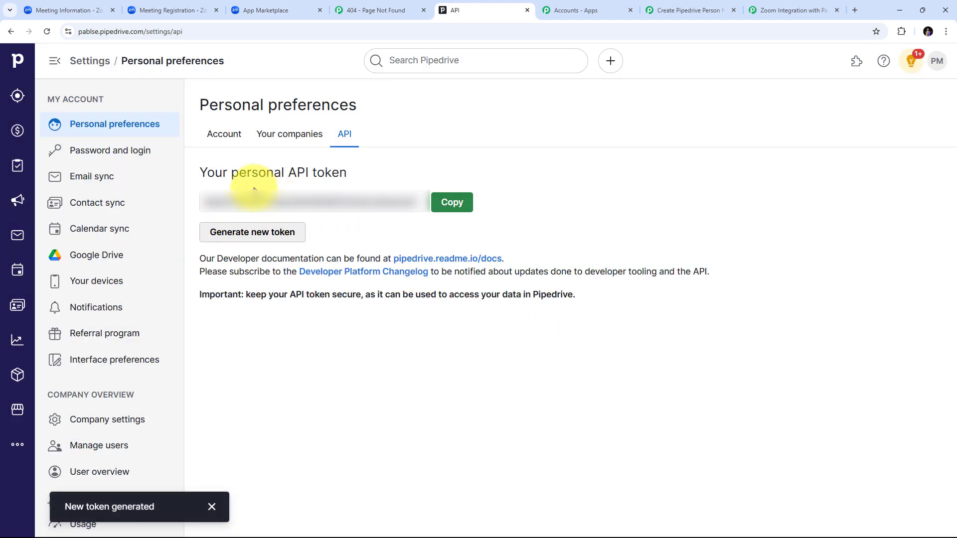
pyautogui.click(452, 203)
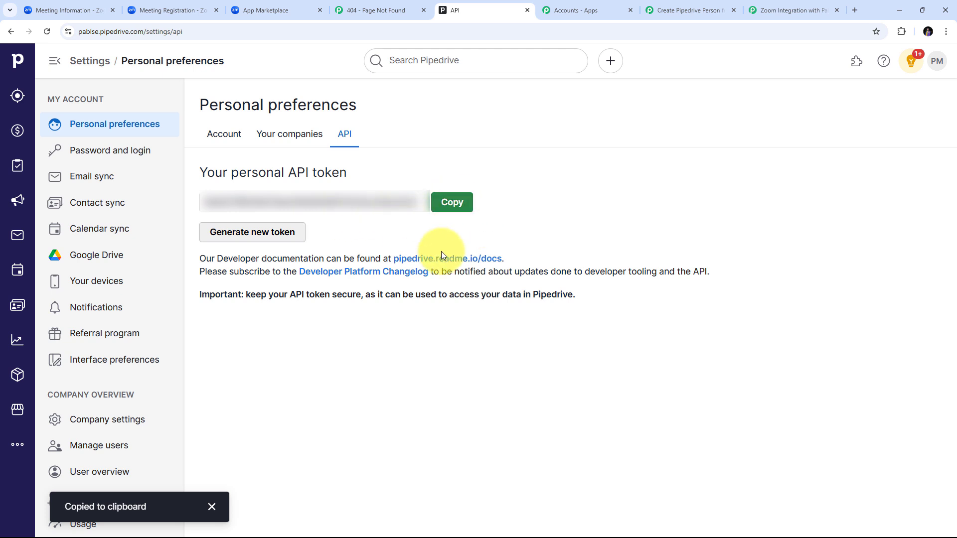
# - Switch back to the Pabbly Connect workflow, paste the API token into the new Pipedrive connection and save it
pyautogui.click(665, 14)
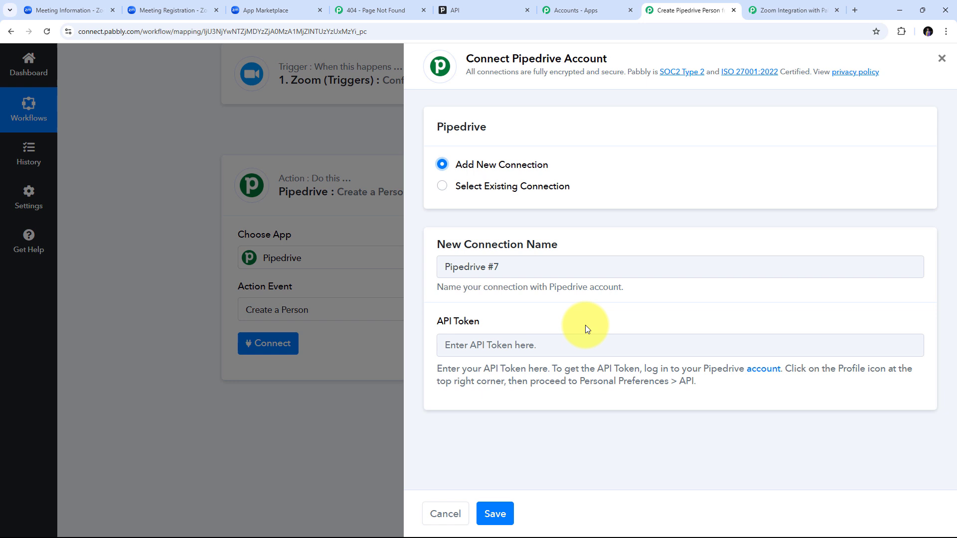
pyautogui.rightClick(454, 344)
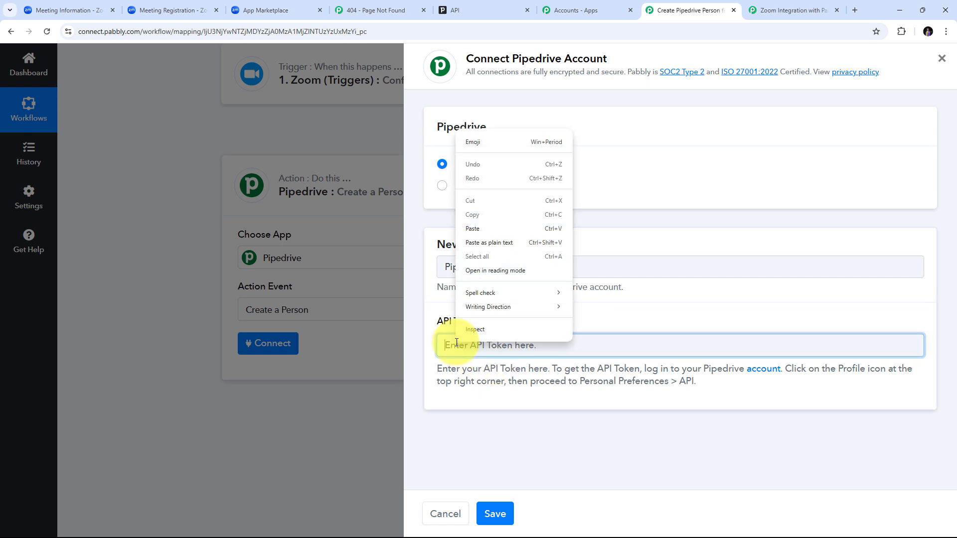
pyautogui.click(481, 233)
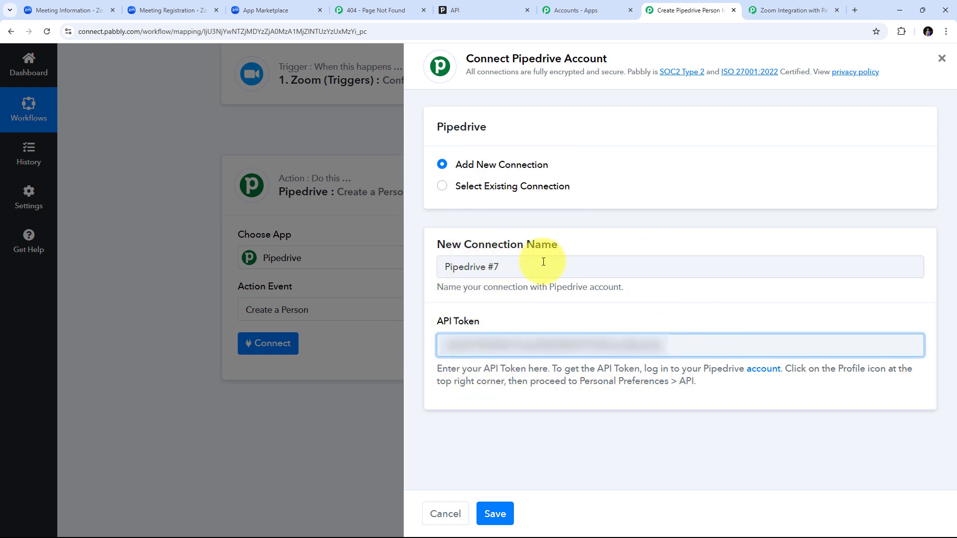
pyautogui.click(495, 514)
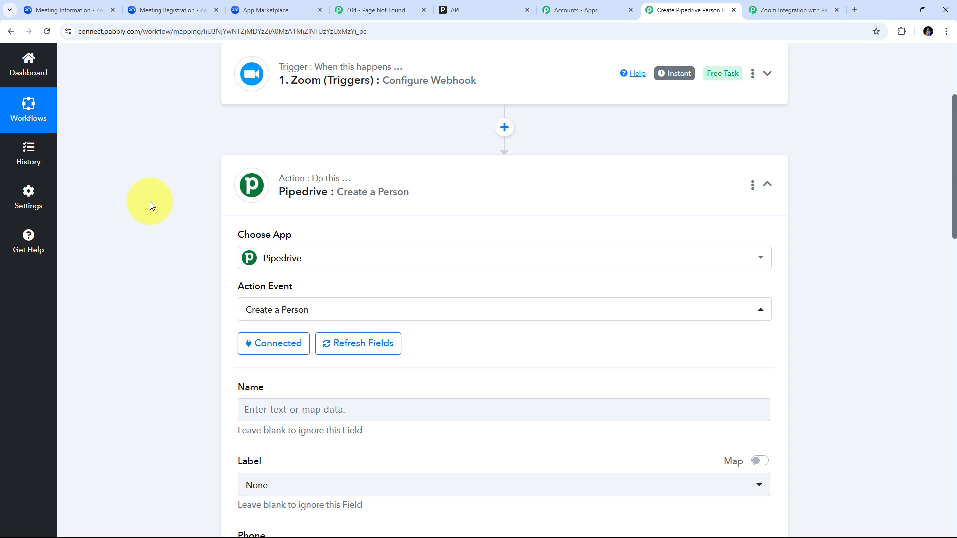
# - Look through the Create a Person fields to see which details can be mapped
pyautogui.scroll(-5, 533, 239)
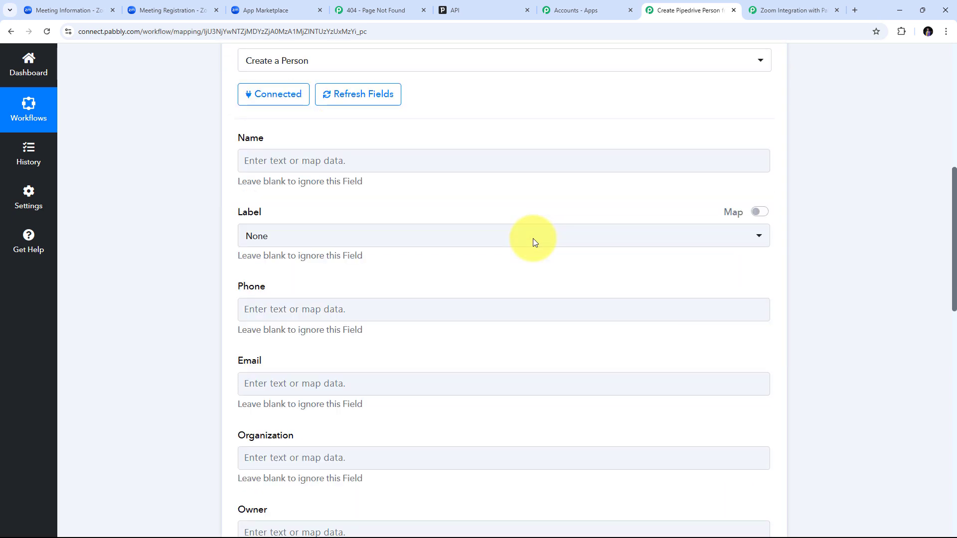
pyautogui.scroll(-6, 533, 242)
pyautogui.scroll(6, 488, 211)
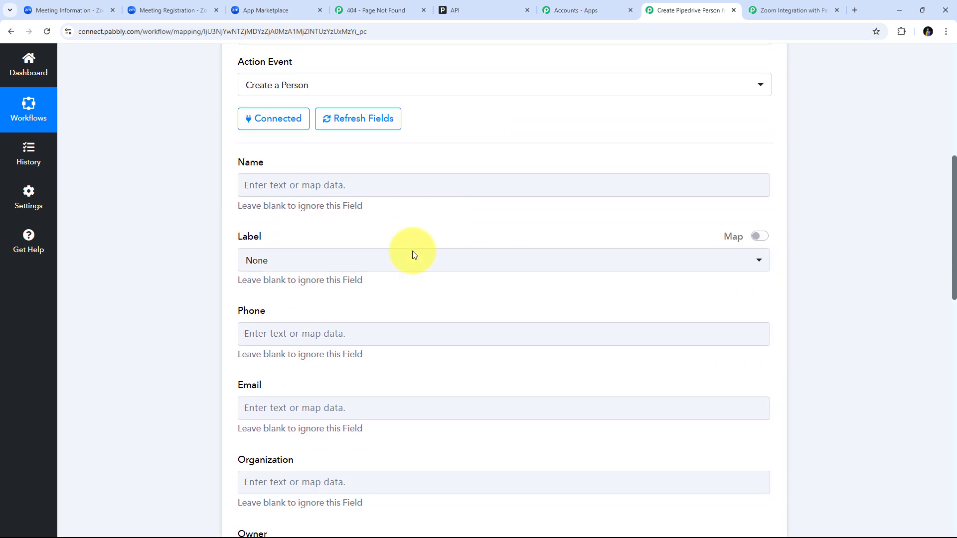
pyautogui.scroll(-3, 414, 255)
pyautogui.scroll(3, 418, 253)
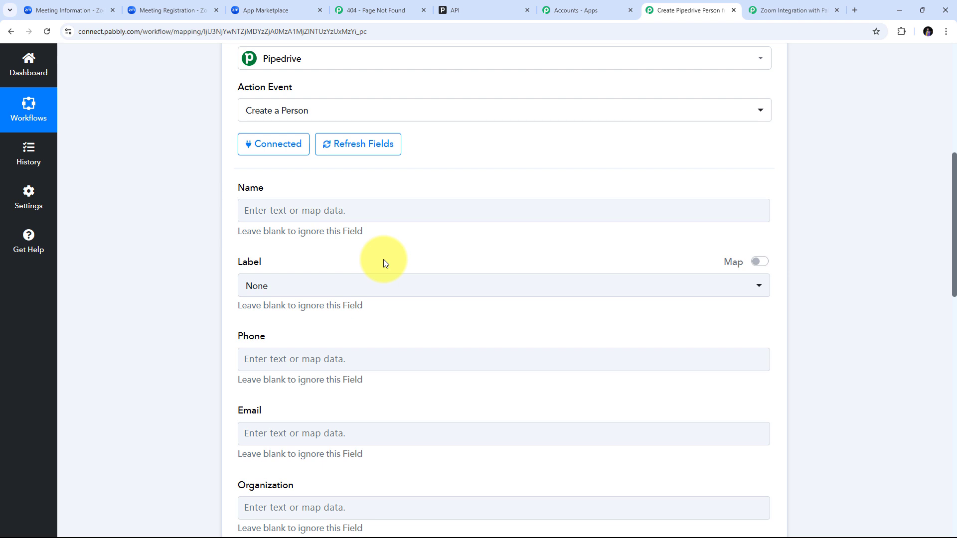
pyautogui.scroll(-6, 398, 220)
pyautogui.scroll(7, 399, 222)
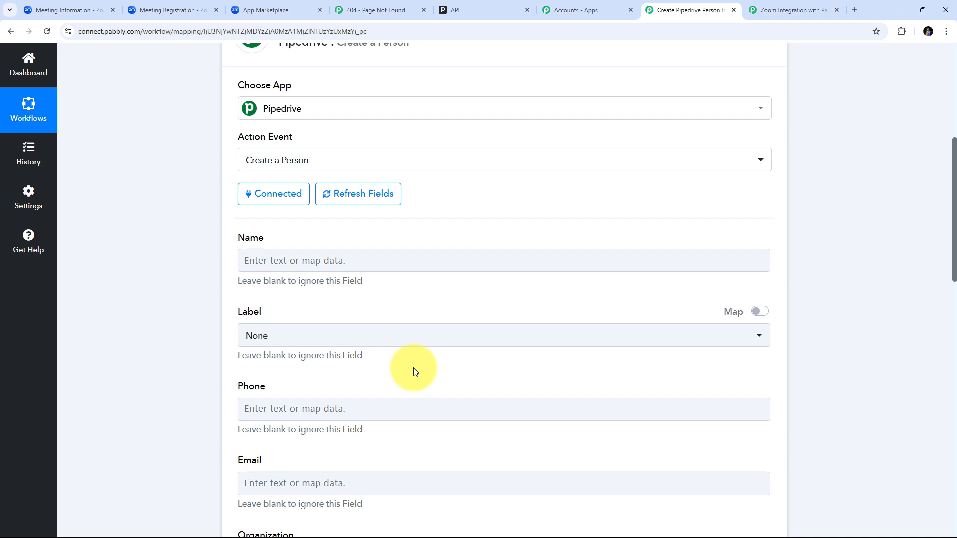
# - Map the Zoom registrant's first name and last name into the Name field and set the Label to Customer
pyautogui.click(251, 259)
pyautogui.scroll(-2, 389, 255)
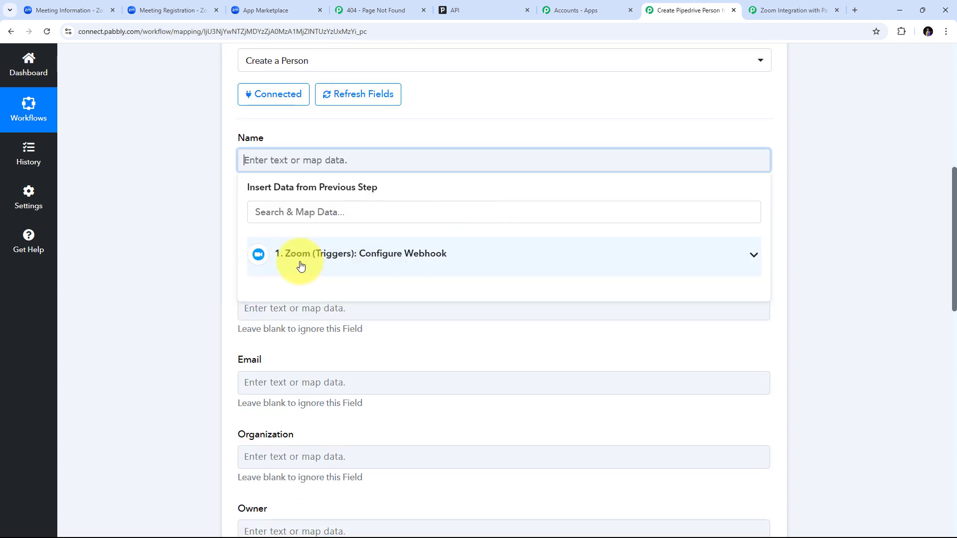
pyautogui.click(380, 263)
pyautogui.scroll(-1, 489, 302)
pyautogui.scroll(-8, 492, 302)
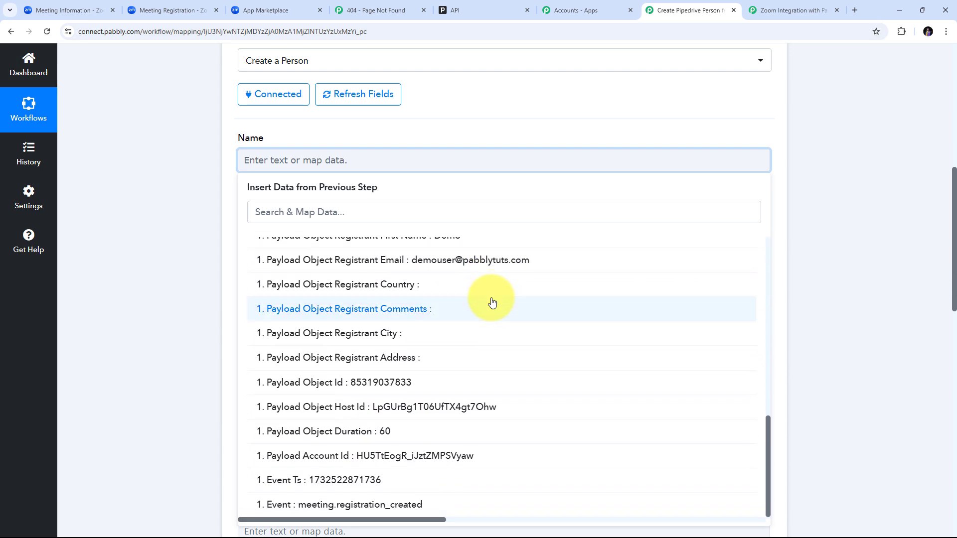
pyautogui.scroll(2, 389, 379)
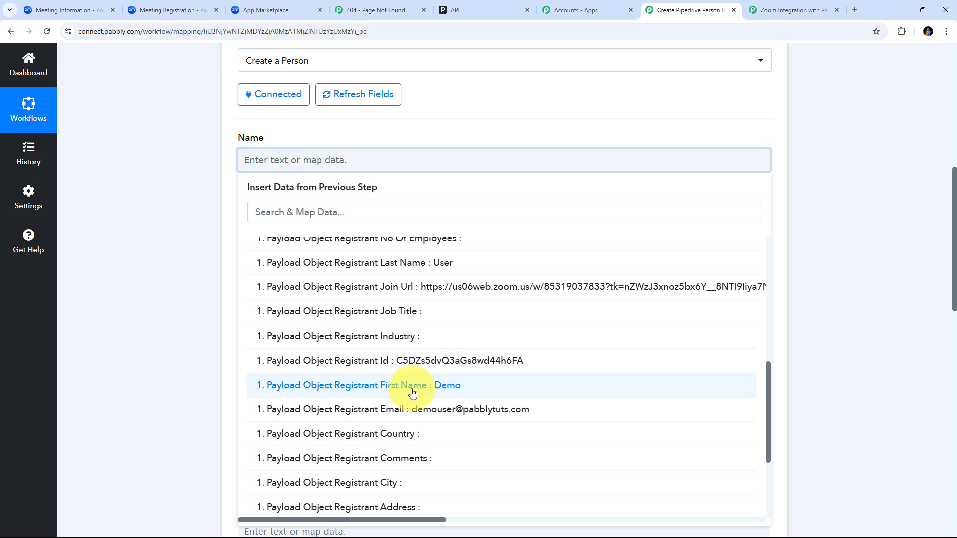
pyautogui.click(441, 386)
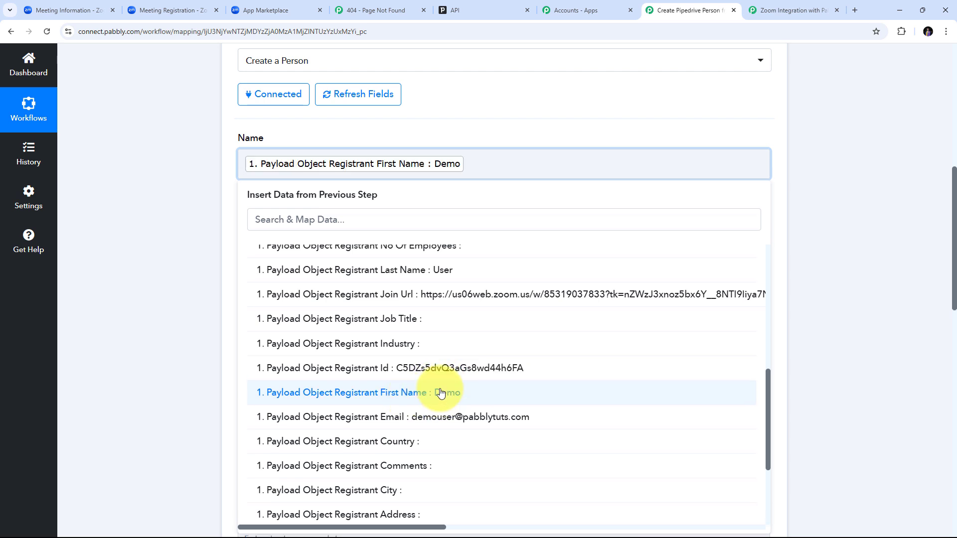
pyautogui.click(431, 280)
pyautogui.click(224, 238)
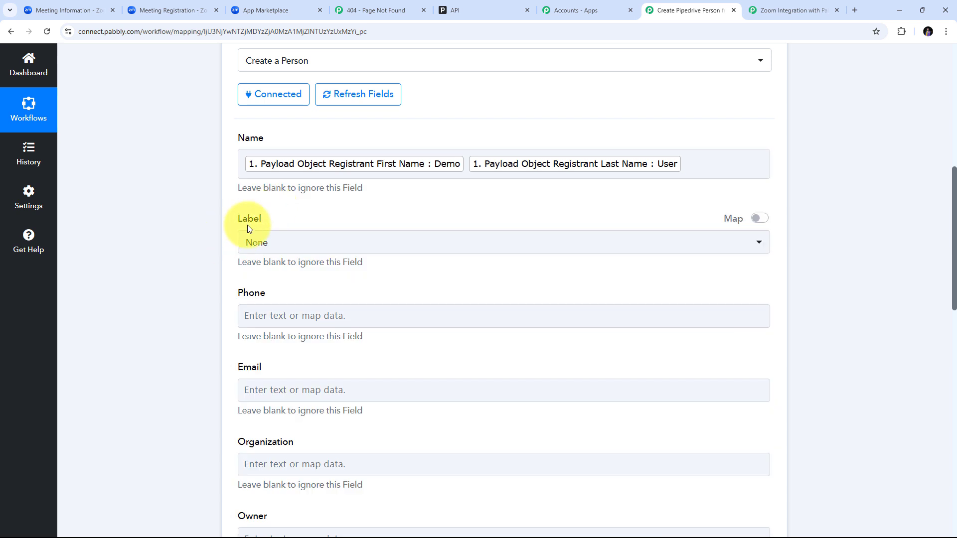
pyautogui.click(496, 245)
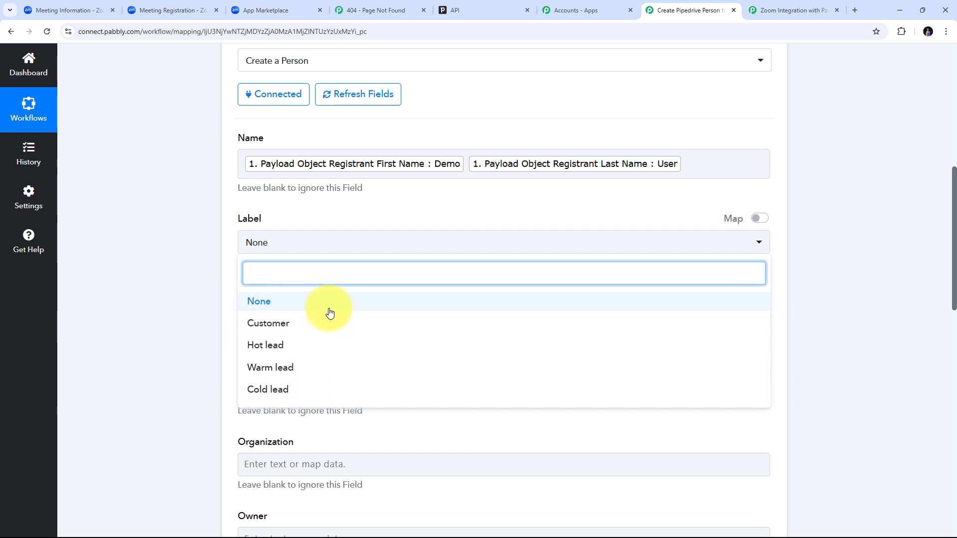
pyautogui.click(279, 325)
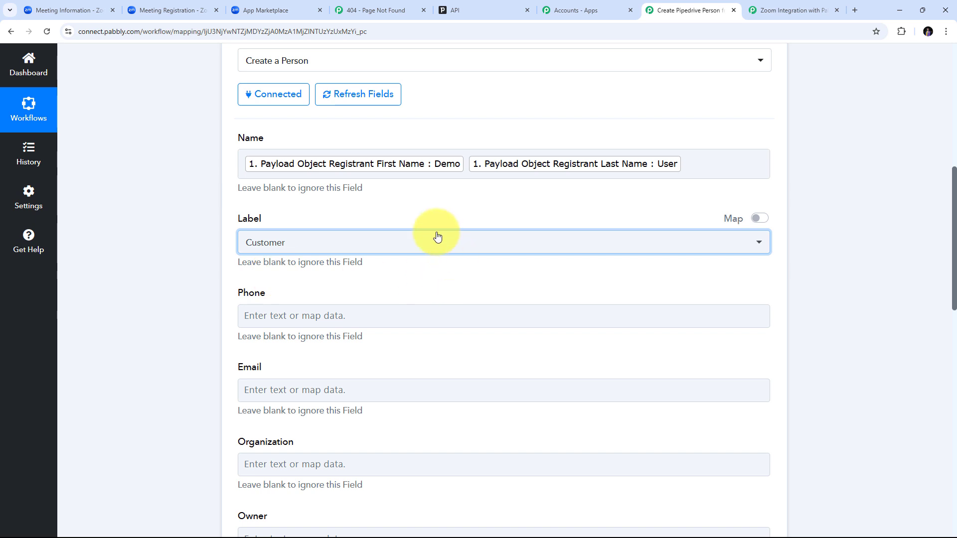
# - Map the Zoom registrant's email from the trigger data into the Email field of the Create a Person action
pyautogui.scroll(-3, 437, 234)
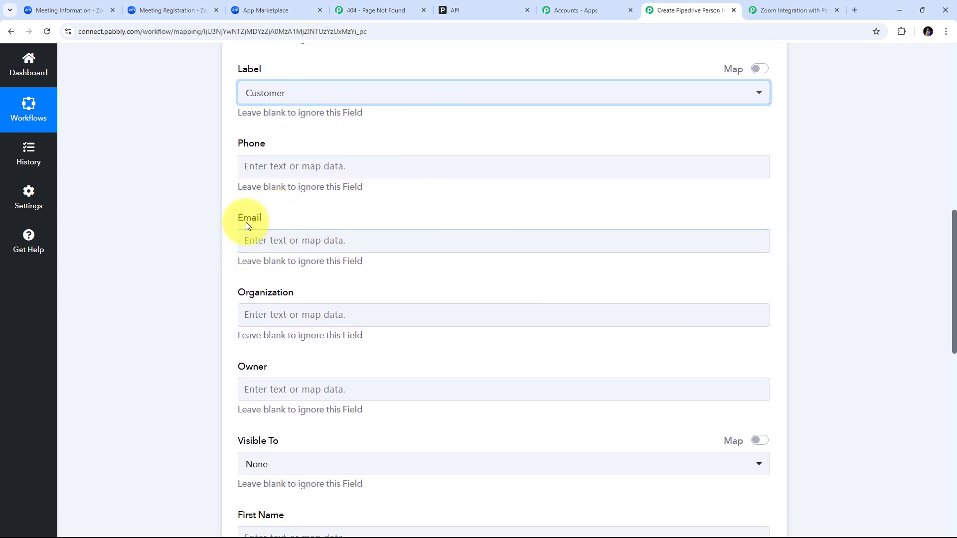
pyautogui.click(258, 239)
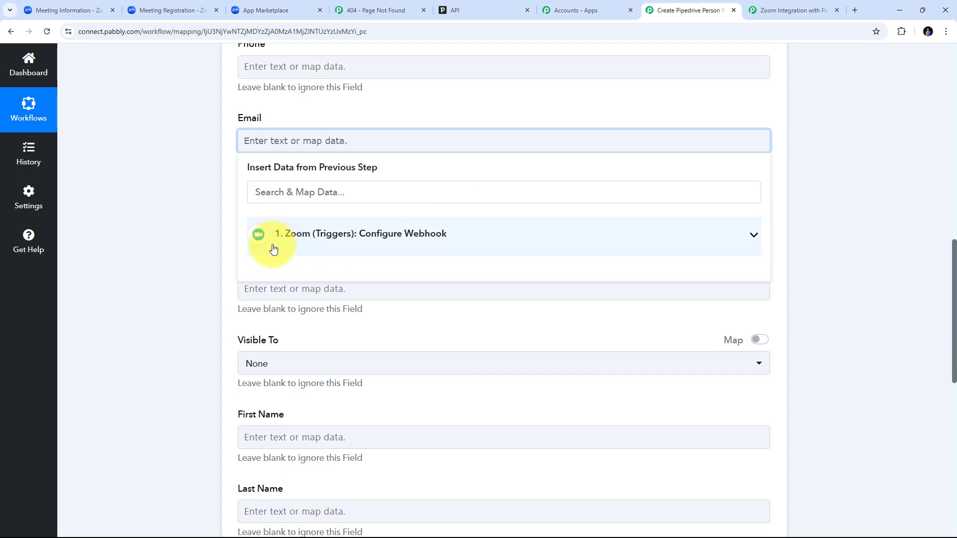
pyautogui.click(391, 248)
pyautogui.scroll(-3, 513, 309)
pyautogui.scroll(-3, 513, 311)
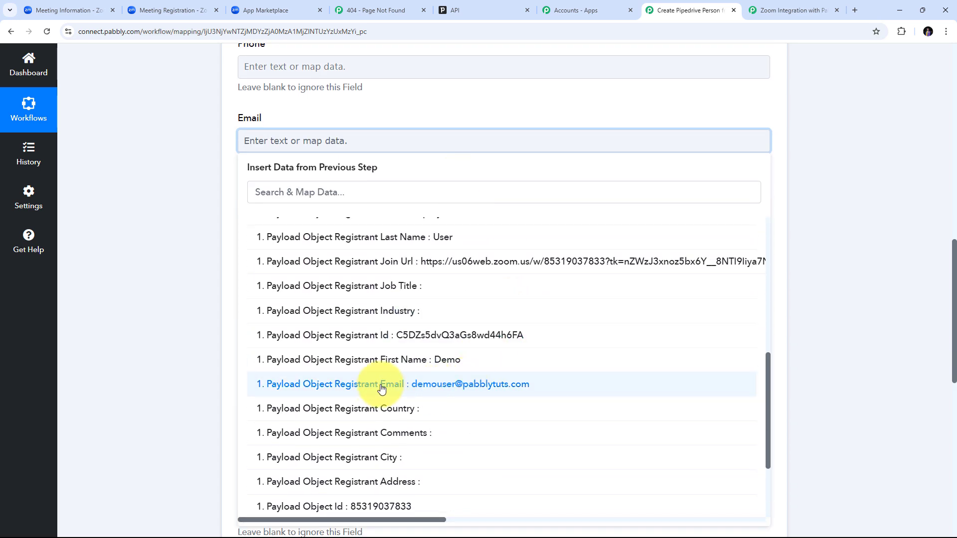
pyautogui.click(454, 390)
pyautogui.click(143, 194)
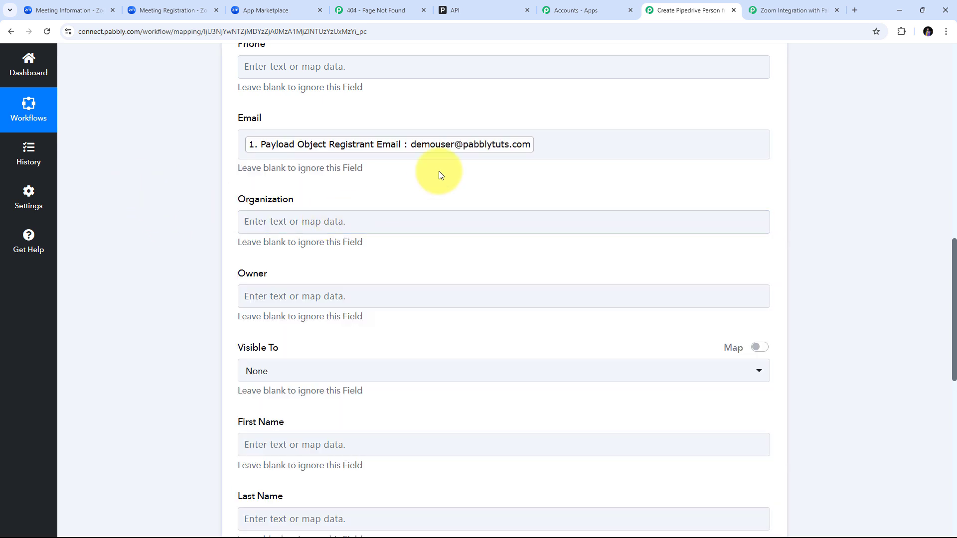
# - Map the Zoom registrant's first name and last name into the separate First Name and Last Name fields
pyautogui.scroll(-1, 437, 172)
pyautogui.scroll(-3, 437, 171)
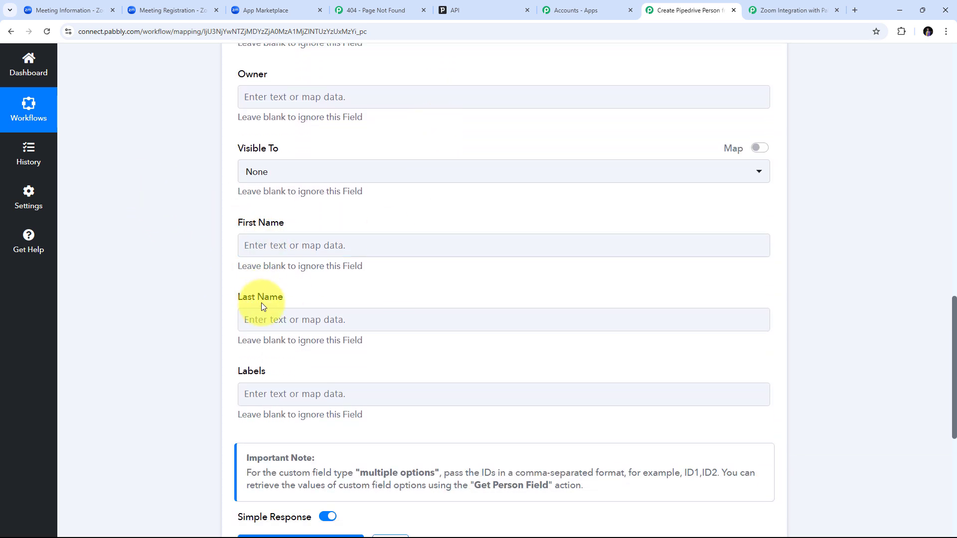
pyautogui.click(262, 319)
pyautogui.click(273, 247)
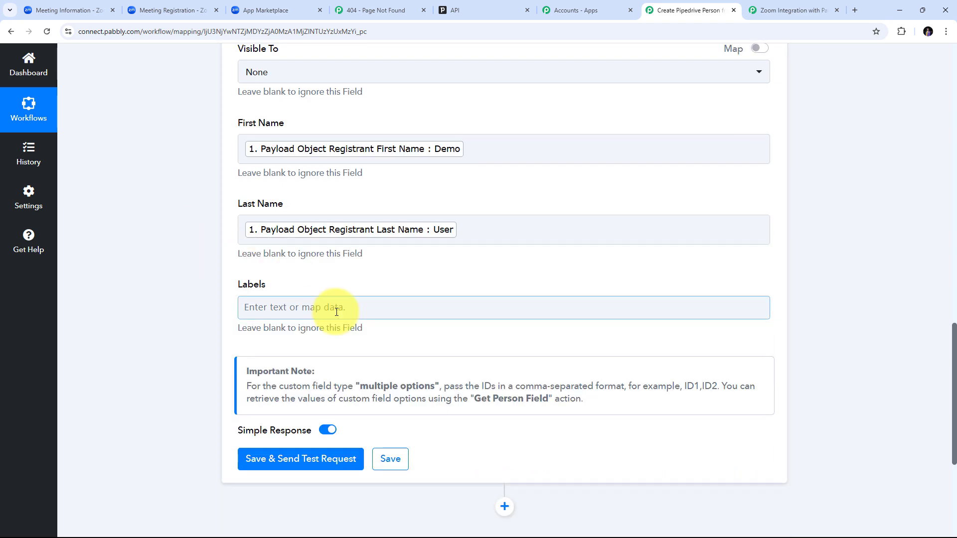
# - Review the mapped and empty Create a Person fields, from Name and Label through Email, Organization and Last Name
pyautogui.scroll(5, 367, 302)
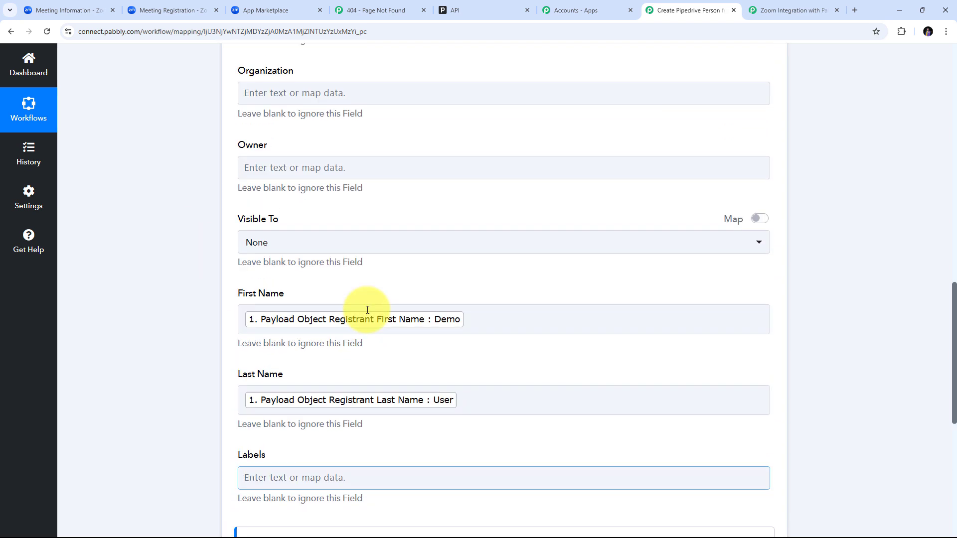
pyautogui.scroll(4, 367, 310)
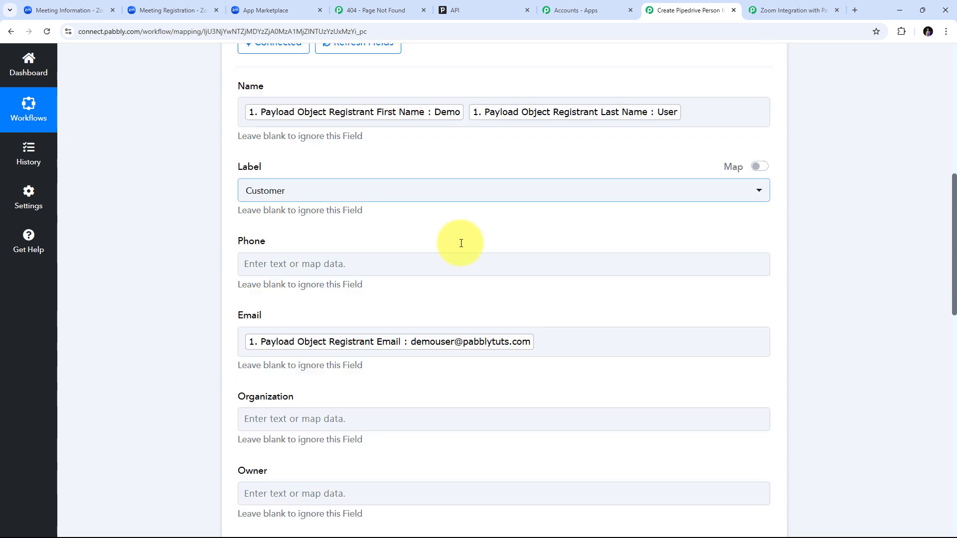
pyautogui.scroll(-2, 461, 250)
pyautogui.scroll(-5, 466, 278)
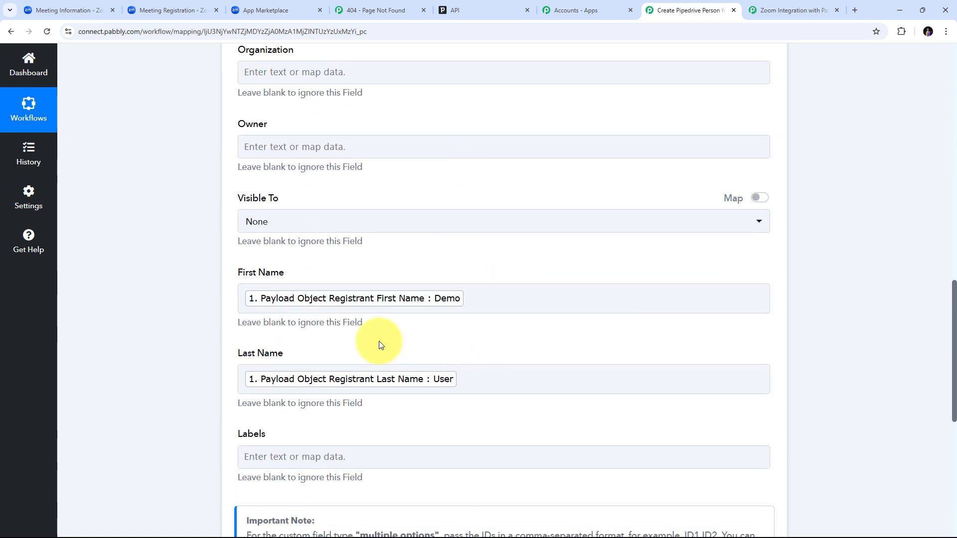
pyautogui.scroll(5, 379, 343)
pyautogui.scroll(1, 299, 214)
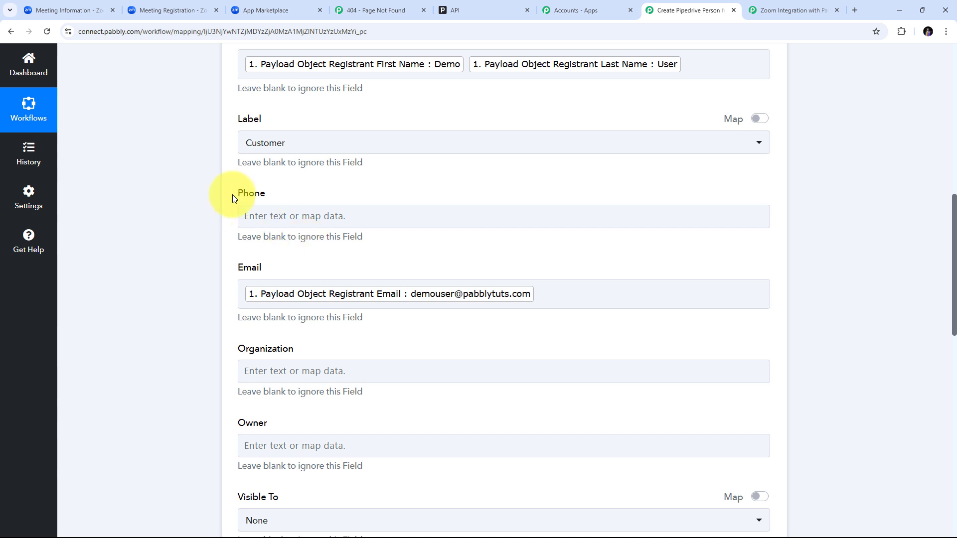
pyautogui.scroll(-3, 419, 200)
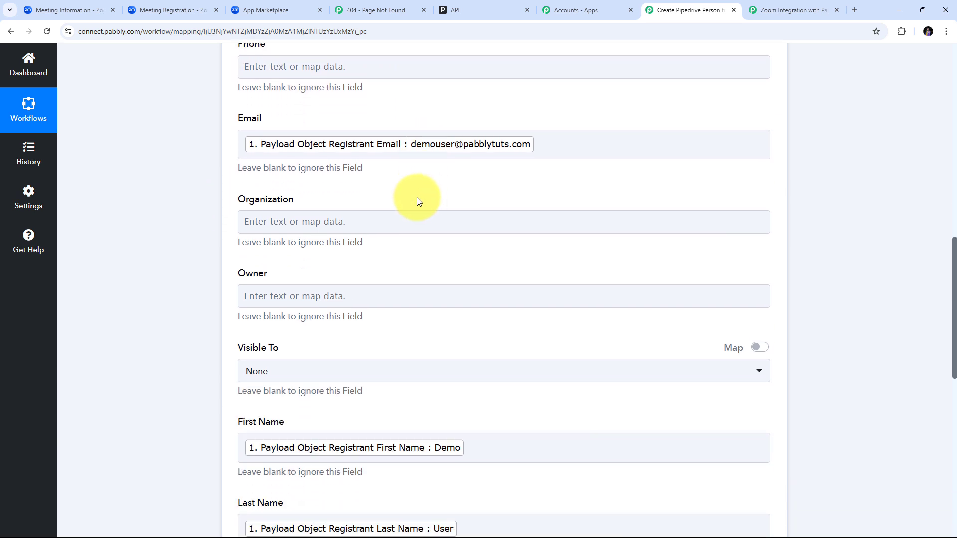
pyautogui.scroll(-3, 416, 199)
pyautogui.scroll(4, 416, 198)
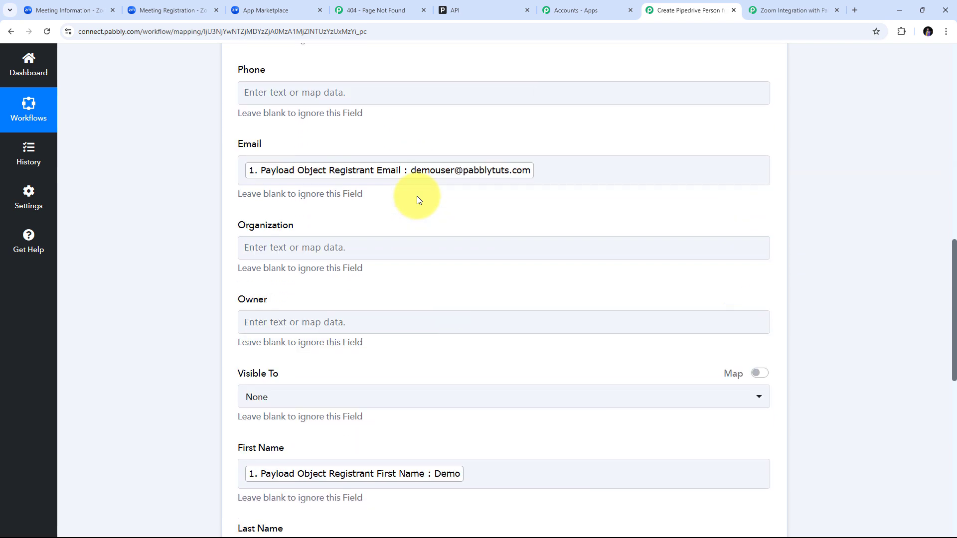
pyautogui.scroll(5, 418, 199)
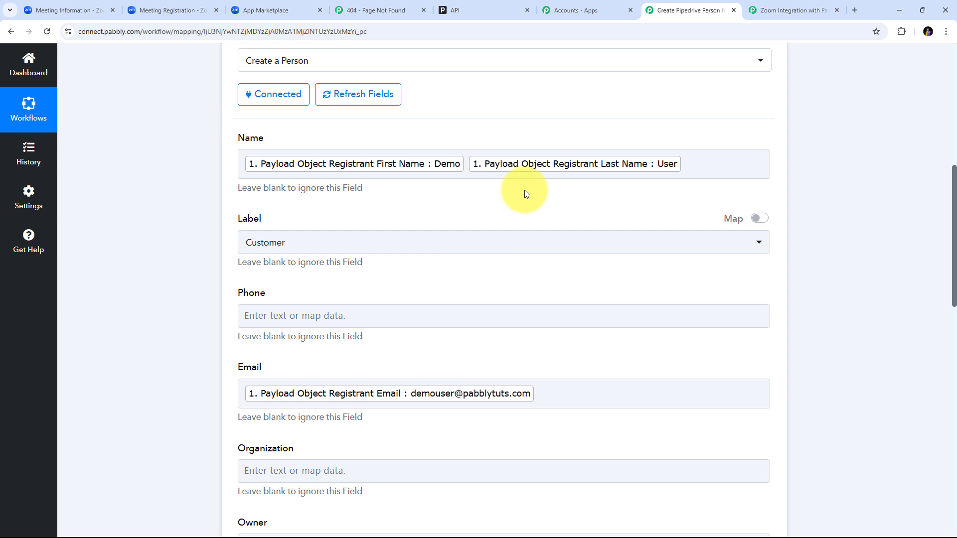
pyautogui.scroll(-4, 566, 199)
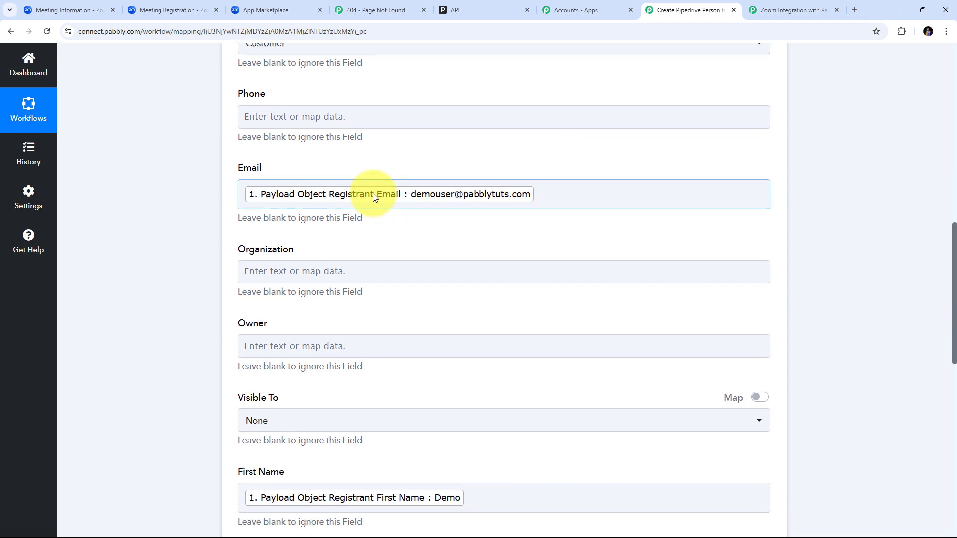
pyautogui.scroll(-6, 374, 197)
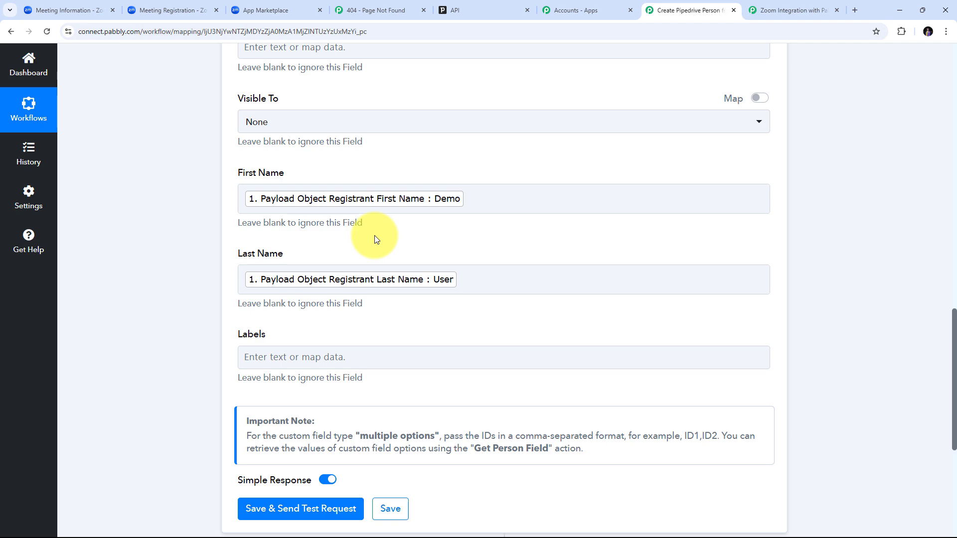
# - Save the Create a Person action, send a test request and view the response received
pyautogui.scroll(-4, 375, 239)
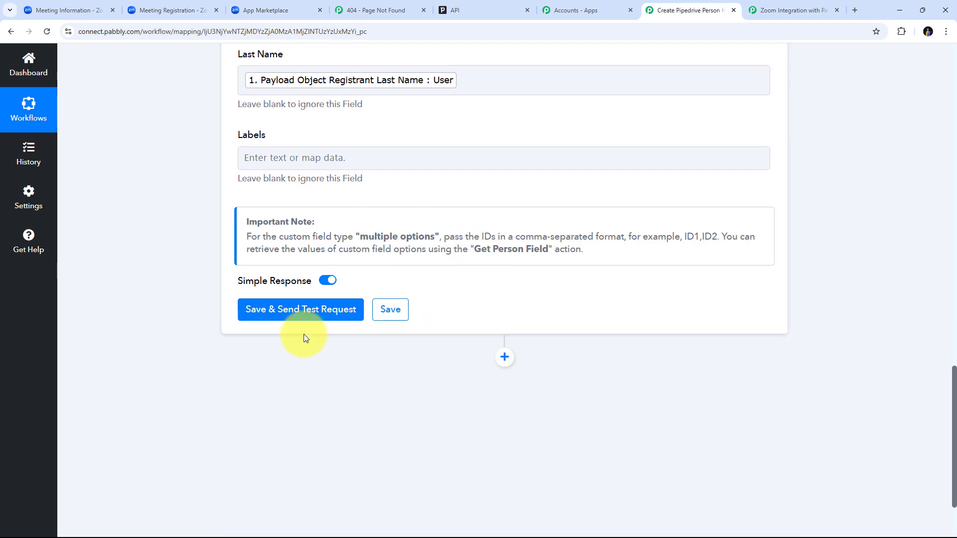
pyautogui.click(303, 318)
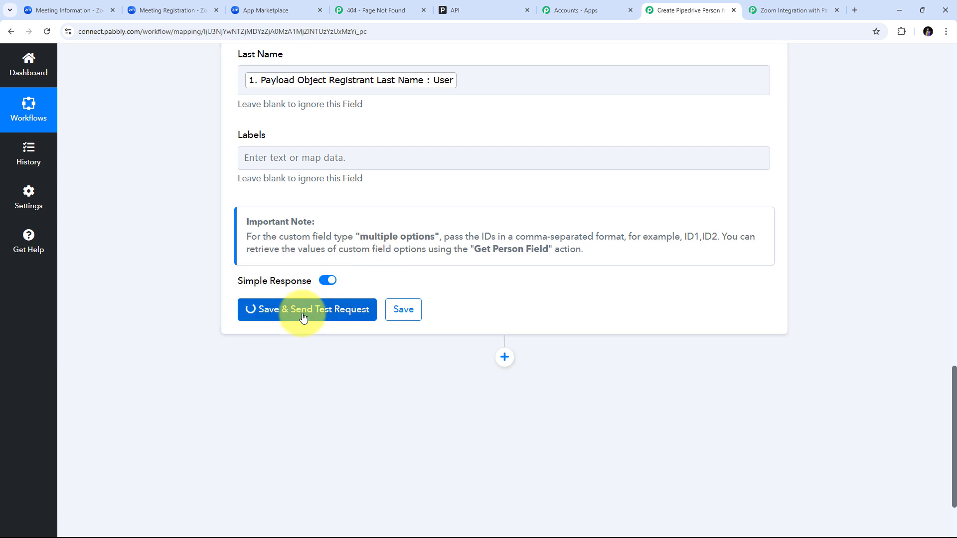
pyautogui.scroll(-3, 822, 277)
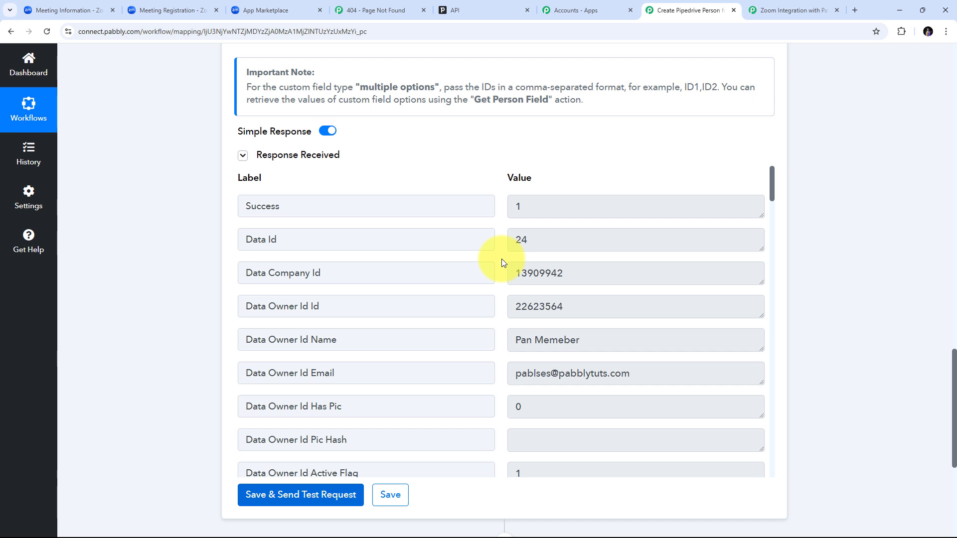
# - Switch to Pipedrive and open the People contacts list to check for the newly created person
pyautogui.click(484, 9)
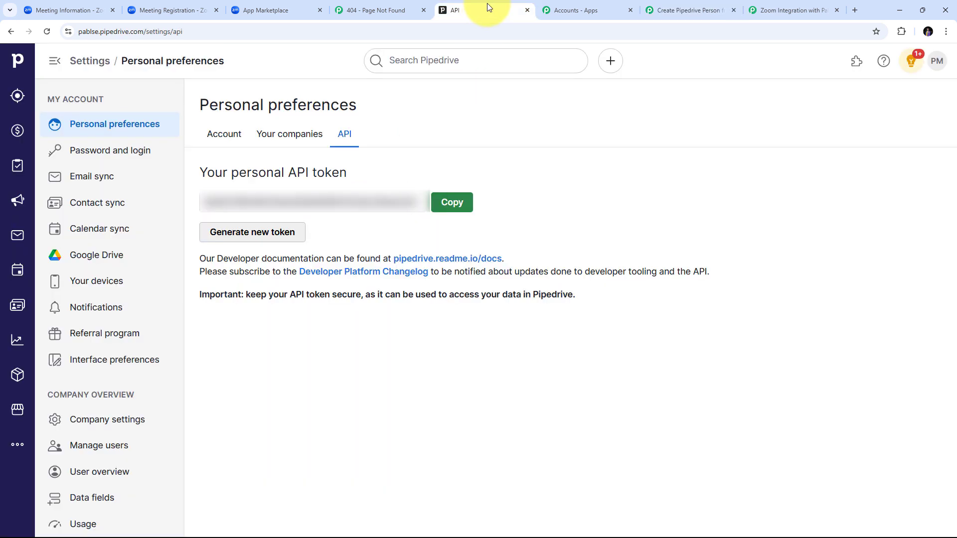
pyautogui.click(15, 308)
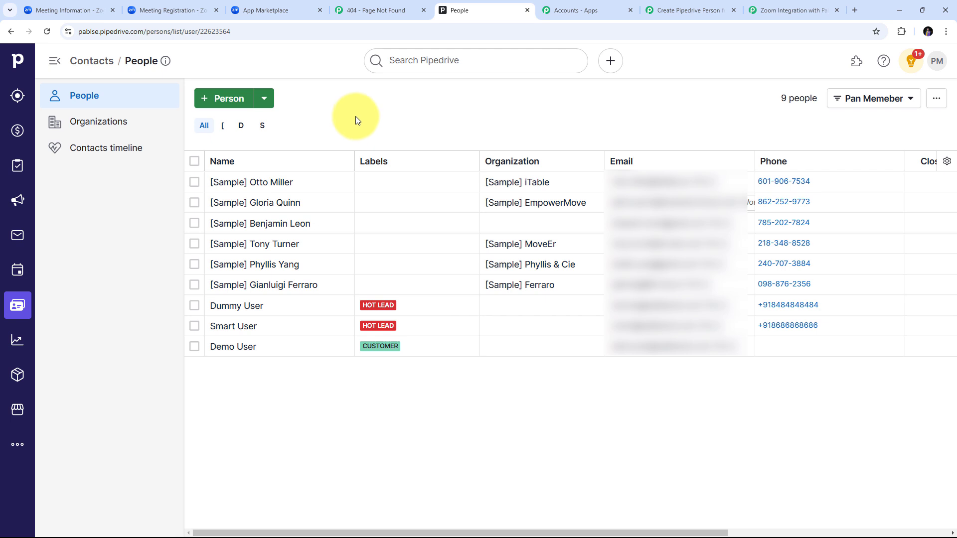
# - Switch back to the Pabbly Connect workflow and review its Zoom trigger and Pipedrive Create a Person action
pyautogui.click(678, 10)
pyautogui.scroll(9, 615, 113)
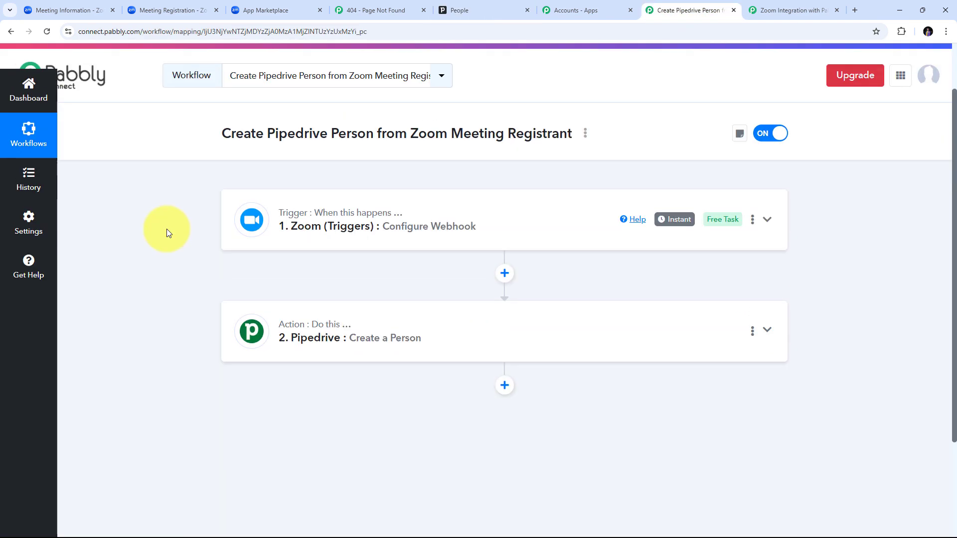
pyautogui.scroll(1, 166, 229)
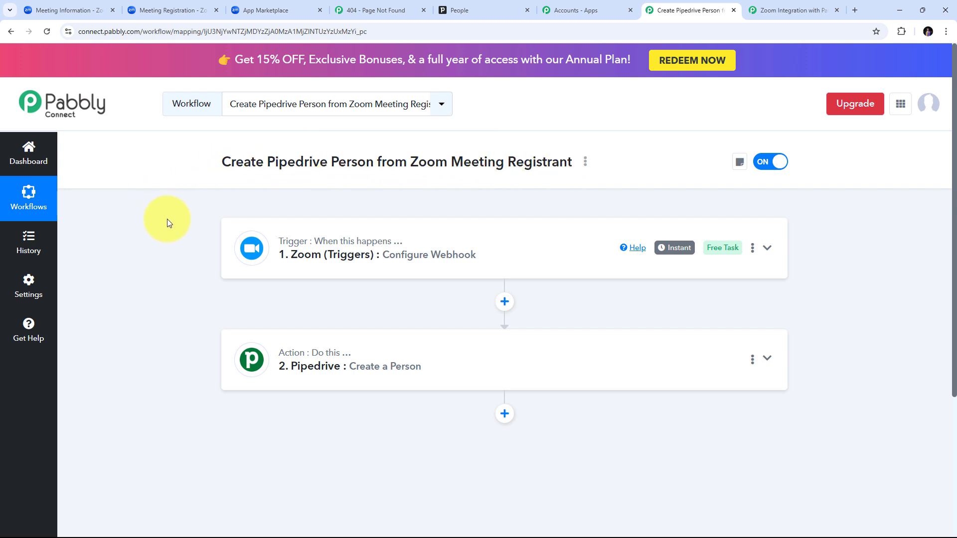
pyautogui.moveTo(295, 246)
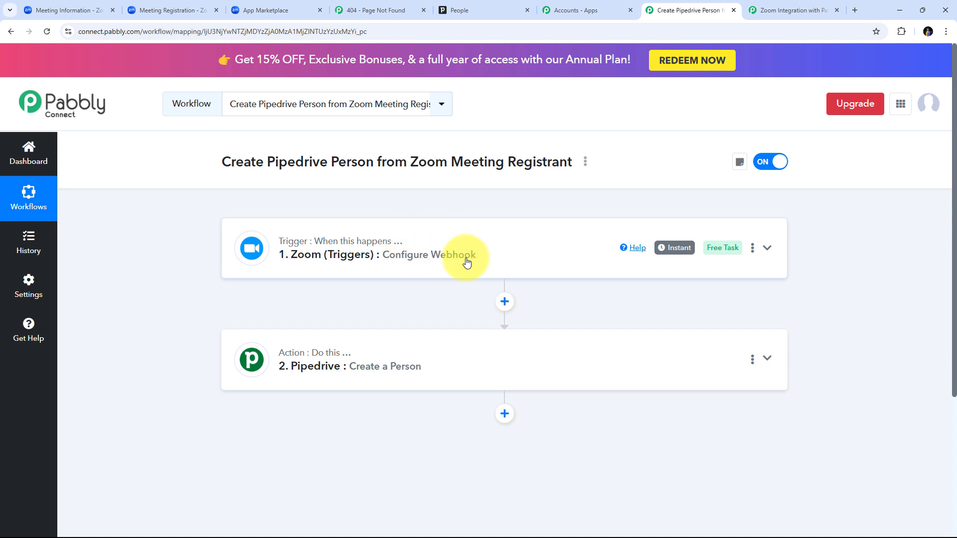
pyautogui.scroll(-1, 237, 205)
pyautogui.moveTo(291, 307)
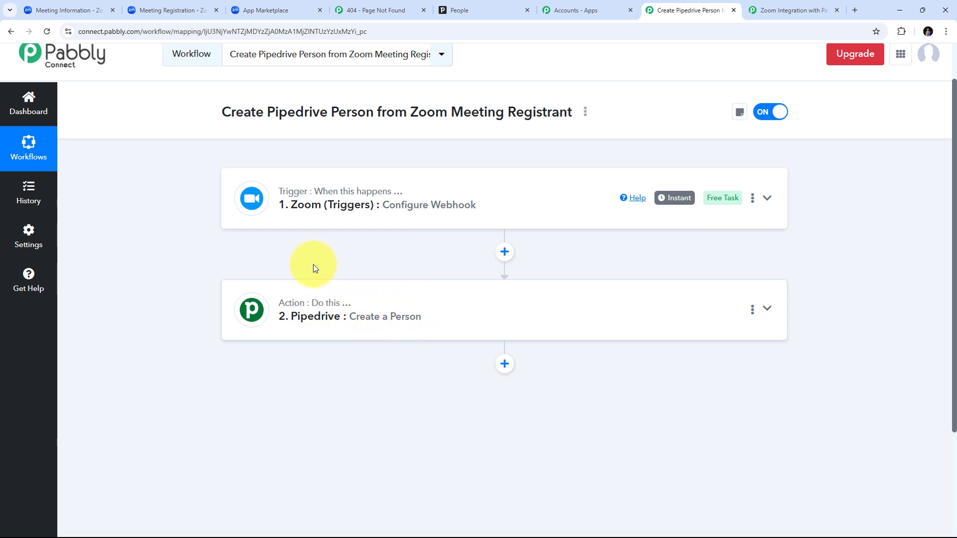
pyautogui.scroll(1, 299, 267)
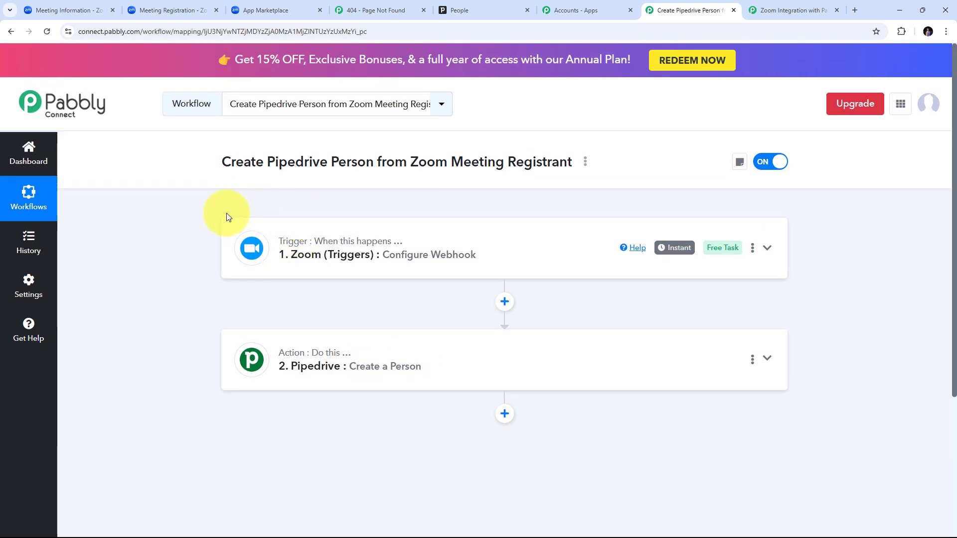